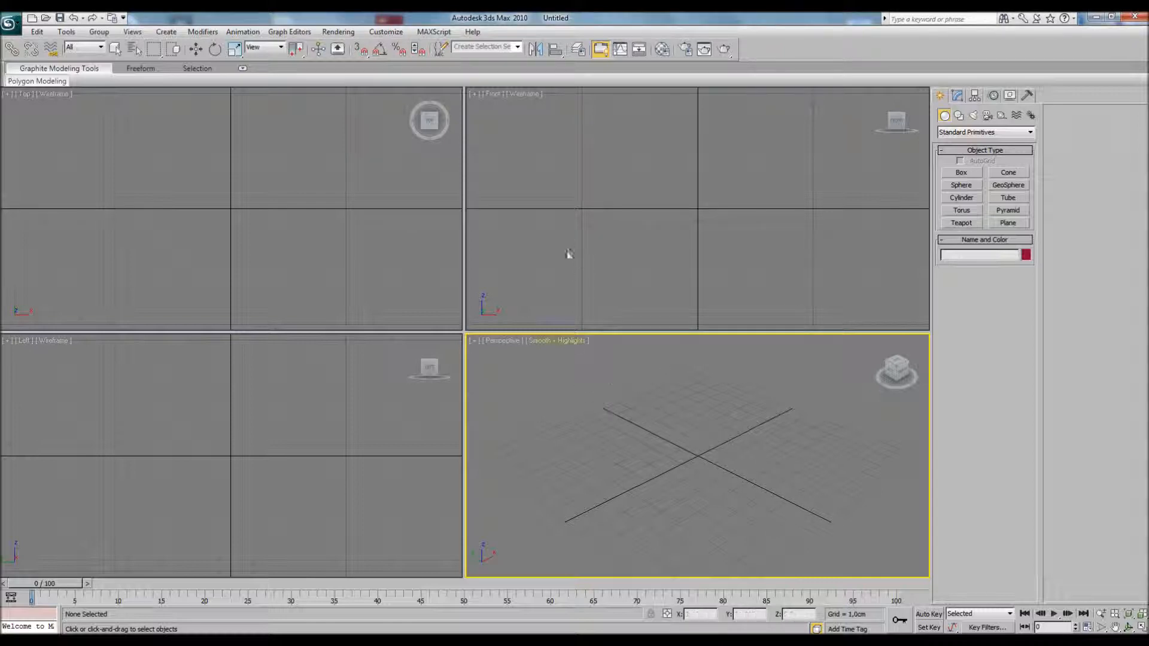
- Maximize the Perspective view and create a box about 9.4 cm long, 8.4 cm wide and 2.7 cm high on the grid
key("alt+w")
scroll(596, 287, "down", 5)
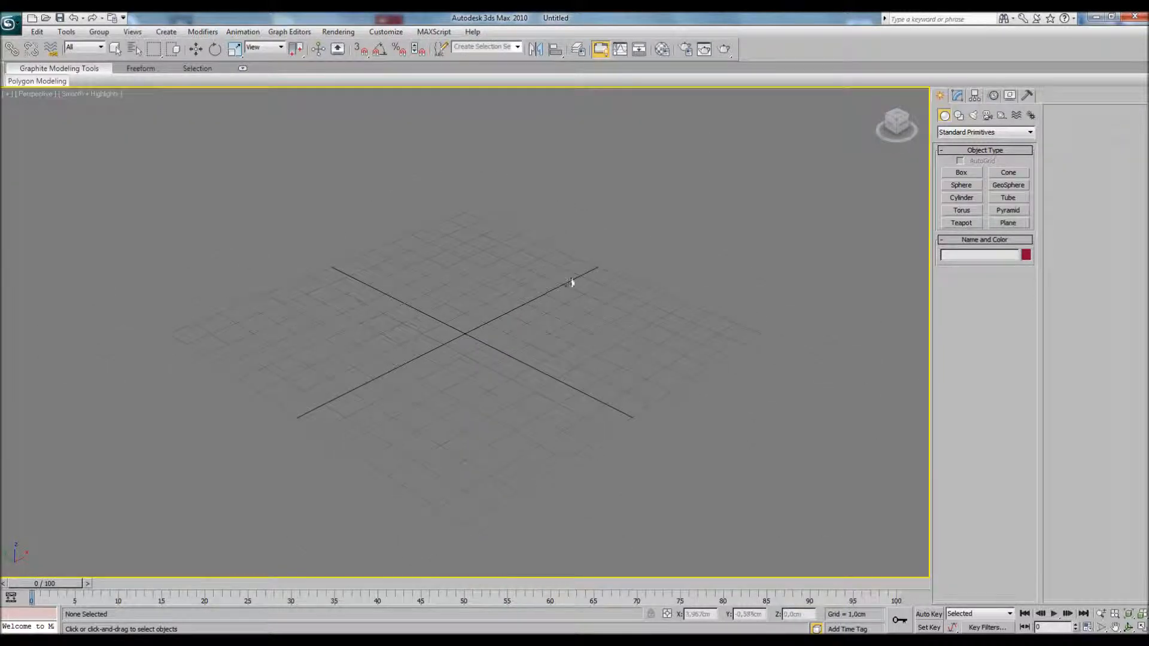
middle_click_drag(534, 360, 548, 363, "alt")
key("shift+z")
key("shift+z")
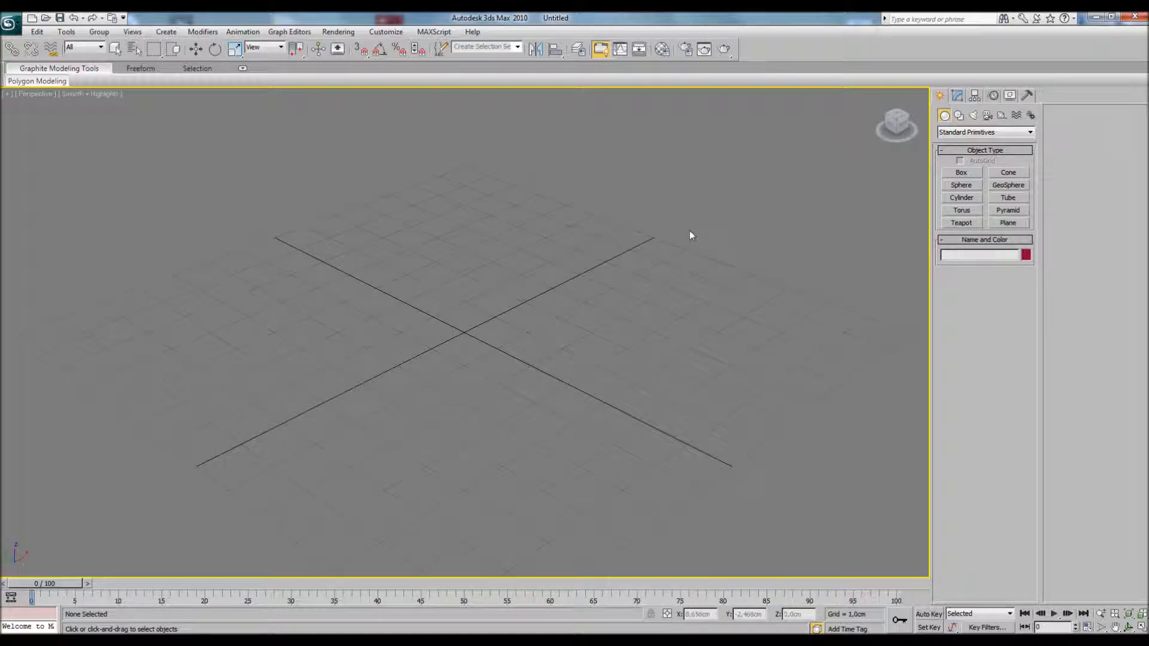
left_click(963, 173)
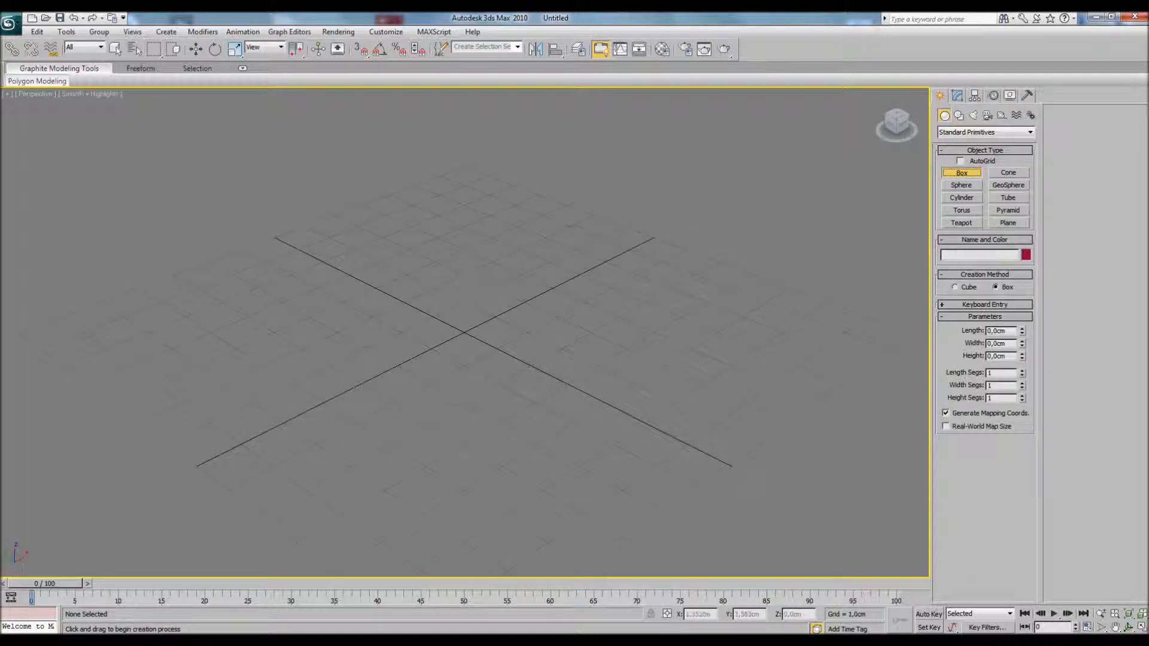
left_click_drag(461, 229, 488, 506)
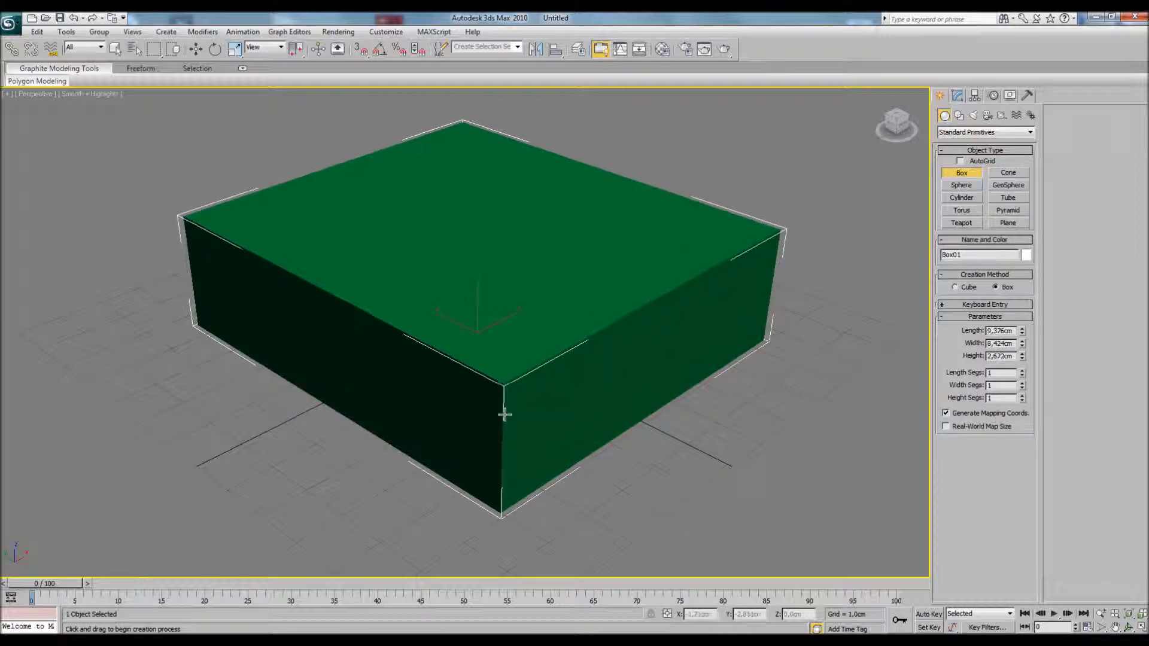
- Turn on the edged faces display for the shaded Perspective view of the box
middle_click_drag(597, 329, 542, 316, "alt")
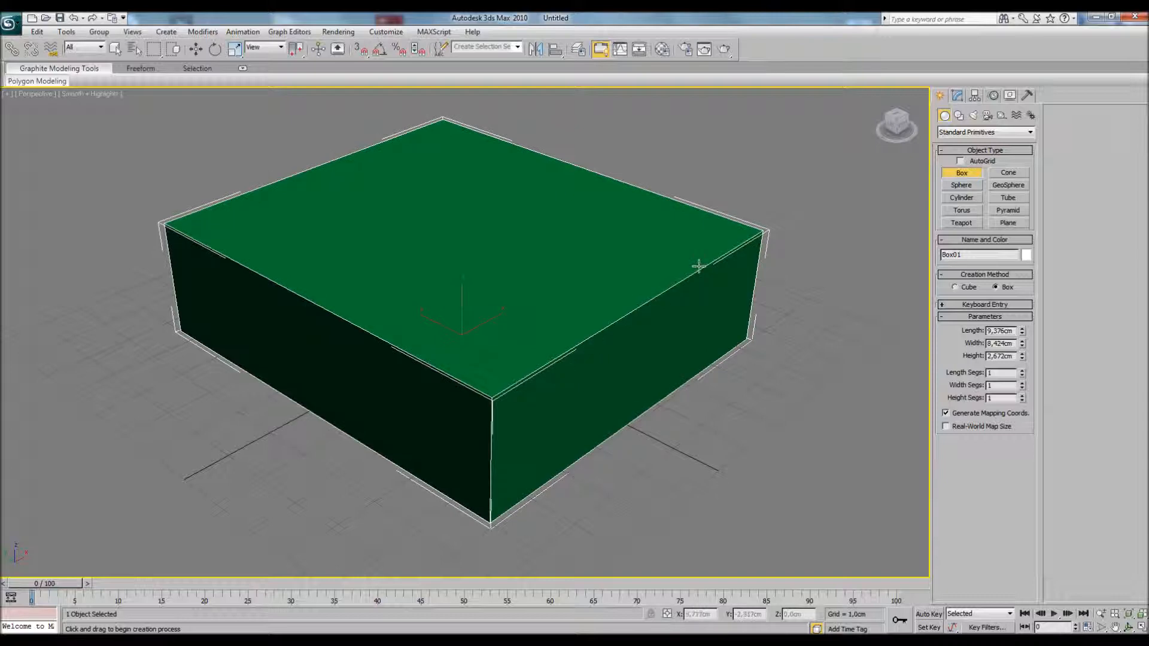
middle_click_drag(492, 436, 492, 426)
key("F4")
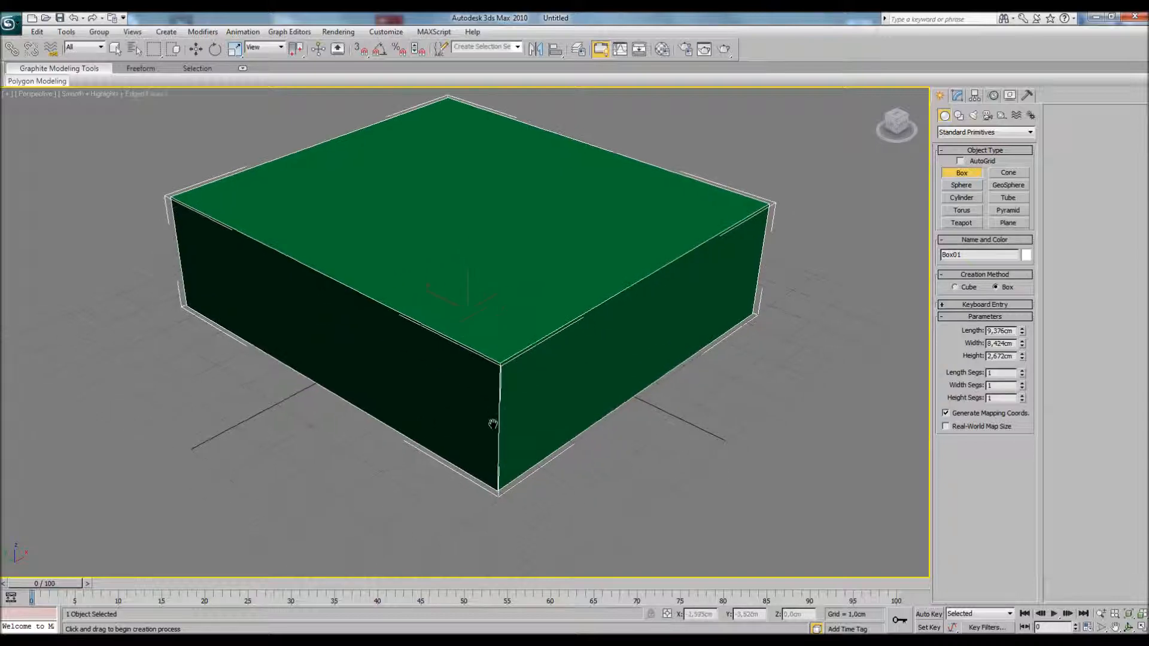
- Set the box's Y and Z position to 0 cm with the Move tool
key("w")
double_click(704, 619)
key("Tab")
type("0")
key("Tab")
type("0")
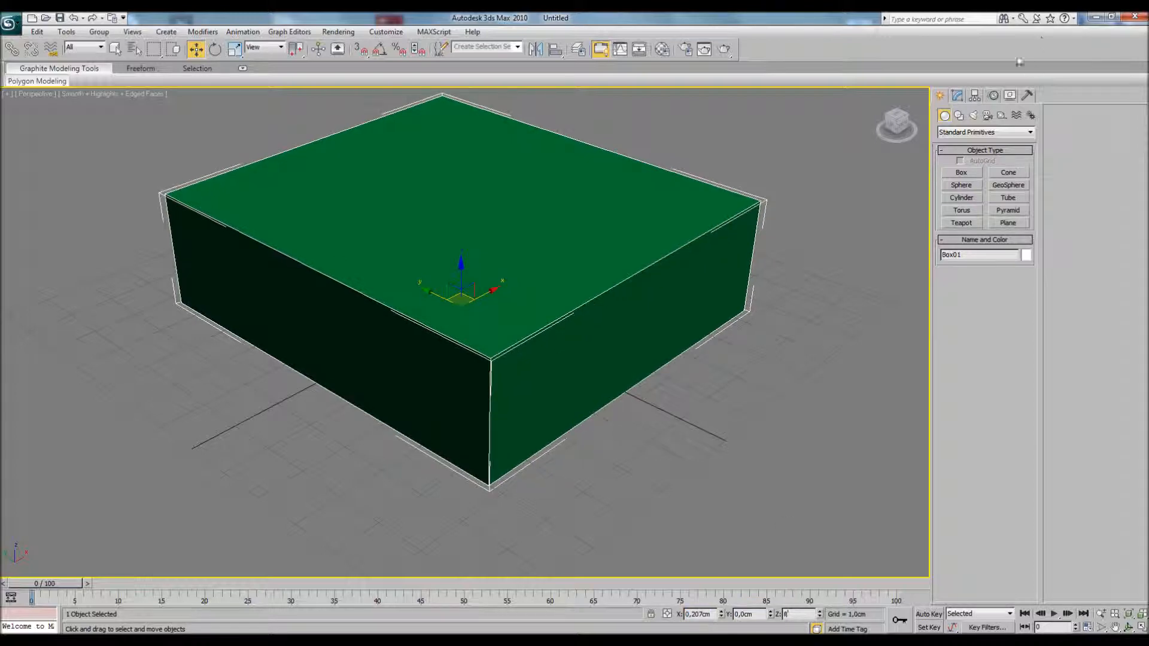
- Convert the box to an Editable Poly
left_click(956, 98)
scroll(531, 210, "up", 2)
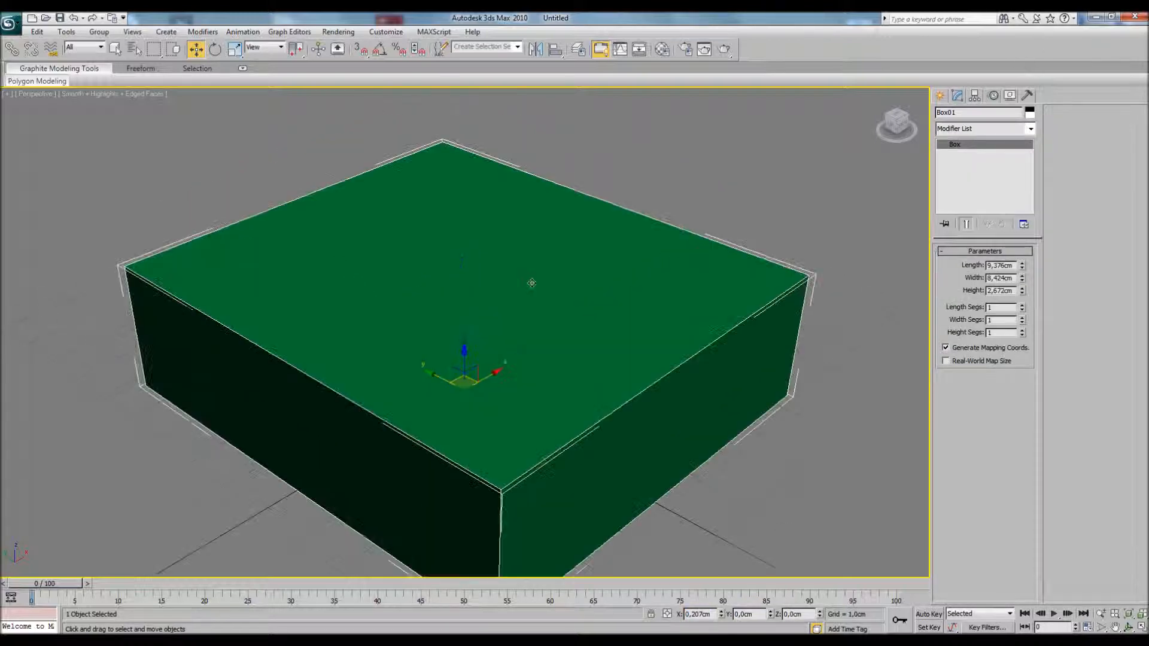
right_click(534, 283)
mouse_move(566, 386)
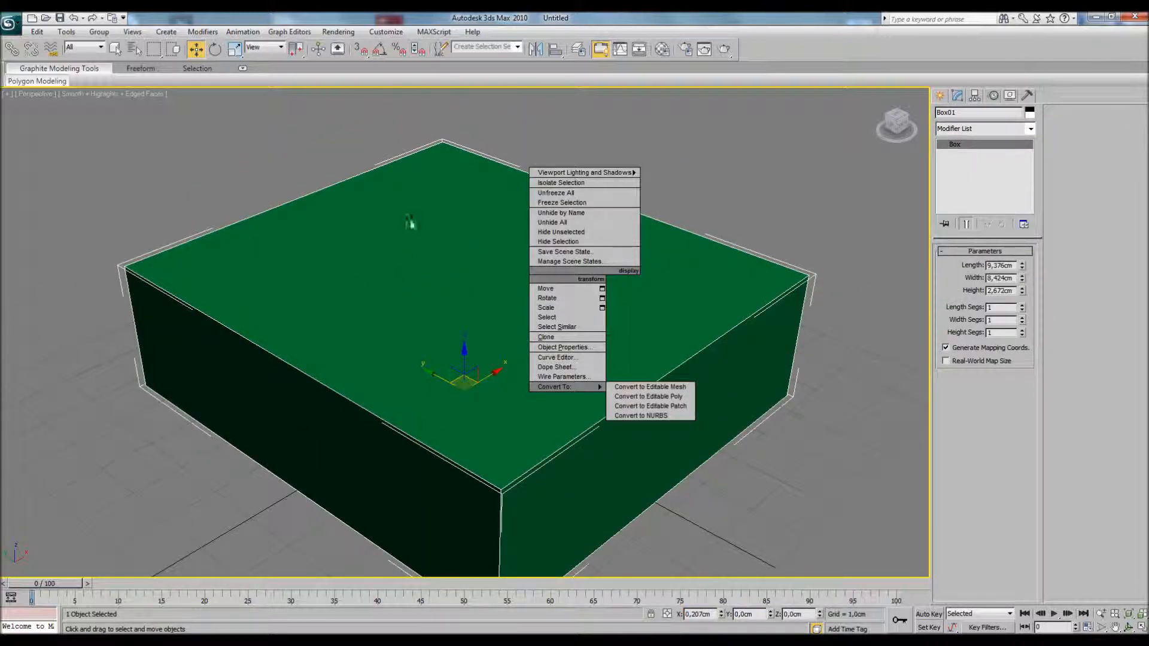
left_click(444, 275)
right_click(461, 197)
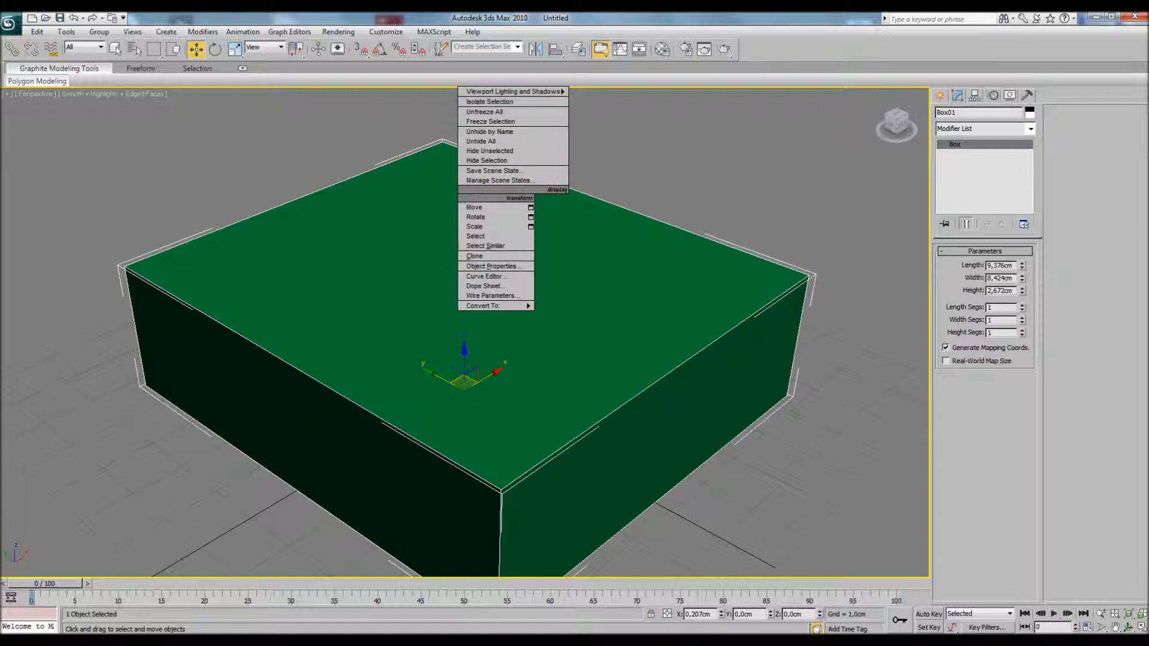
mouse_move(511, 307)
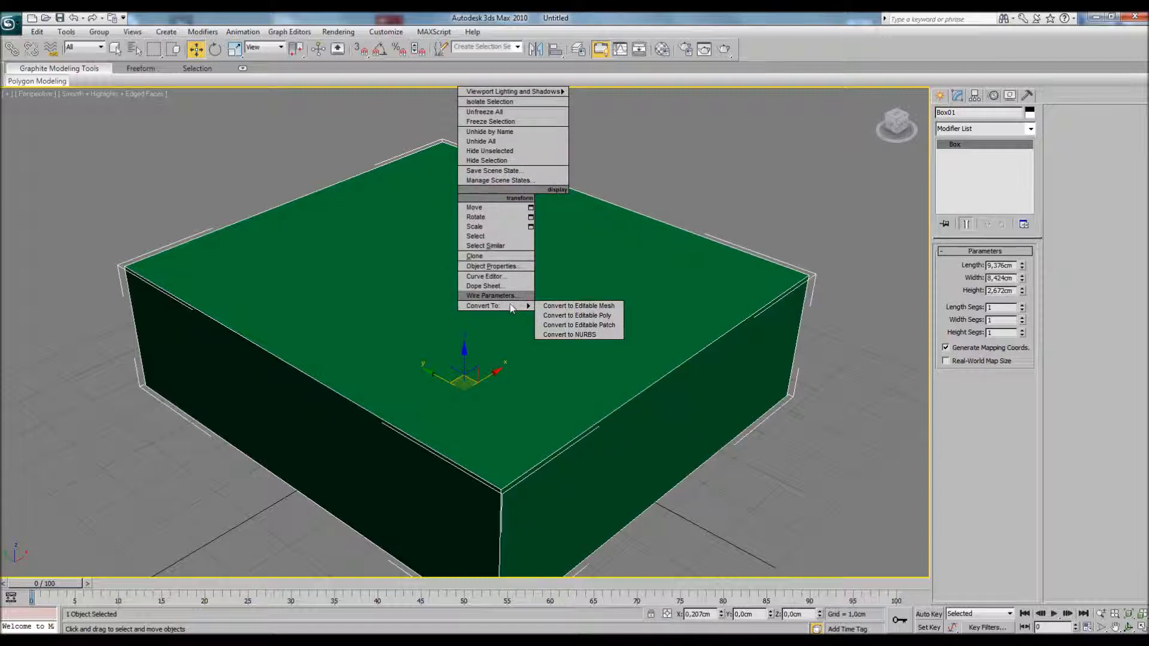
left_click(586, 316)
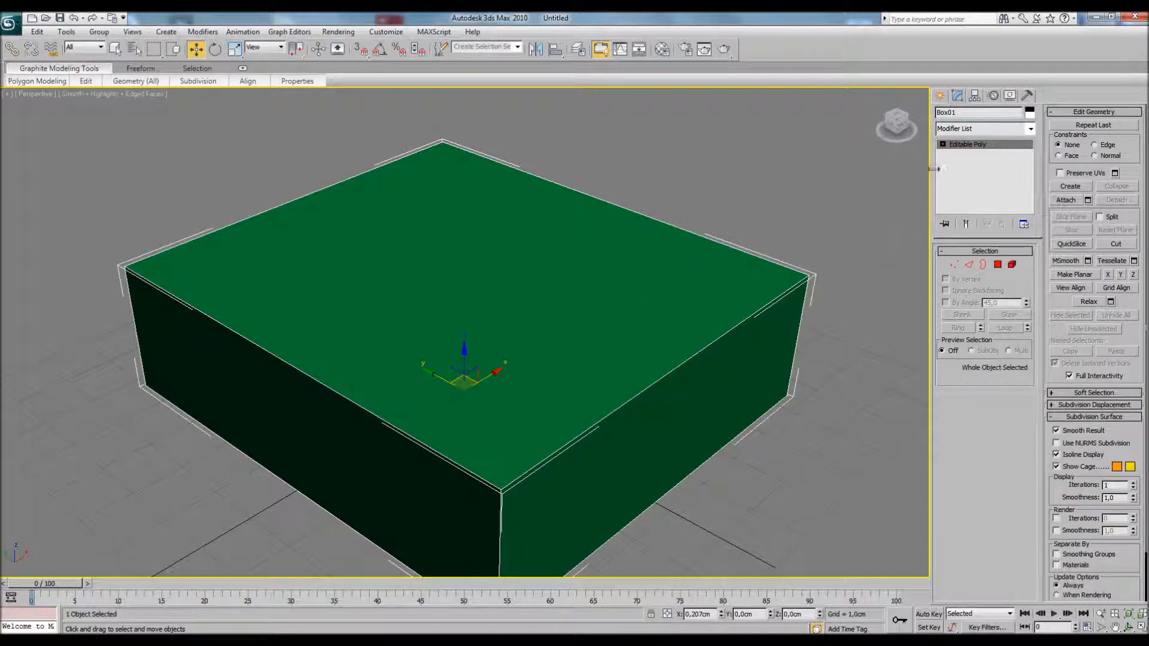
- List the Editable Poly's sub-object levels and switch to Edge level
left_click(942, 144)
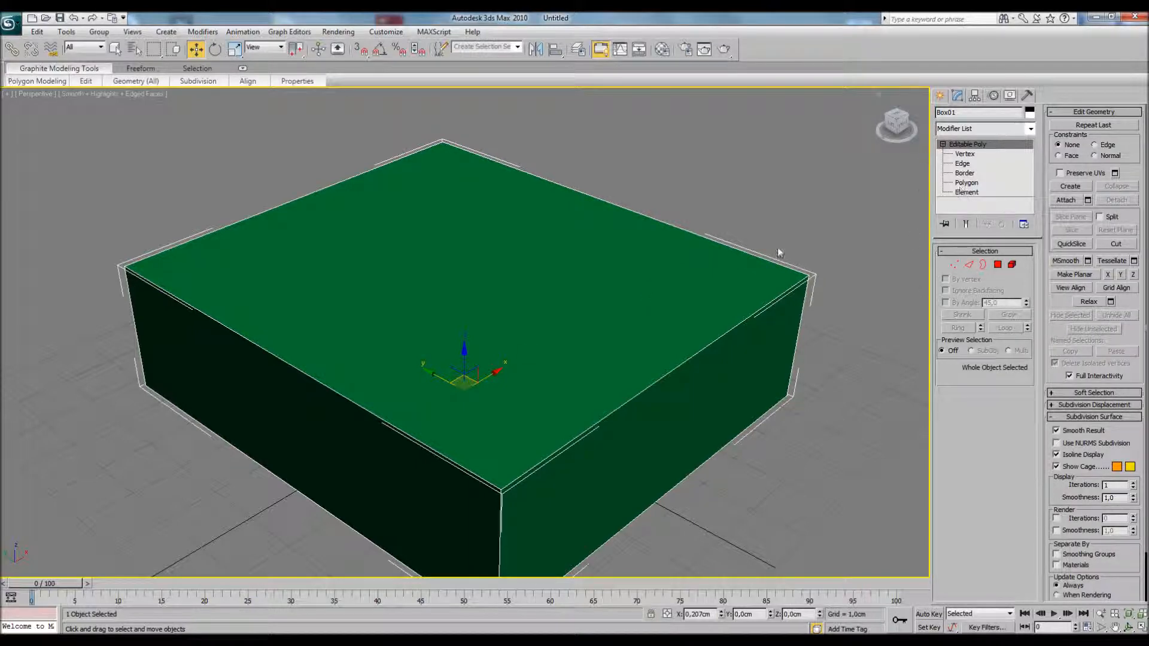
middle_click_drag(662, 335, 680, 318)
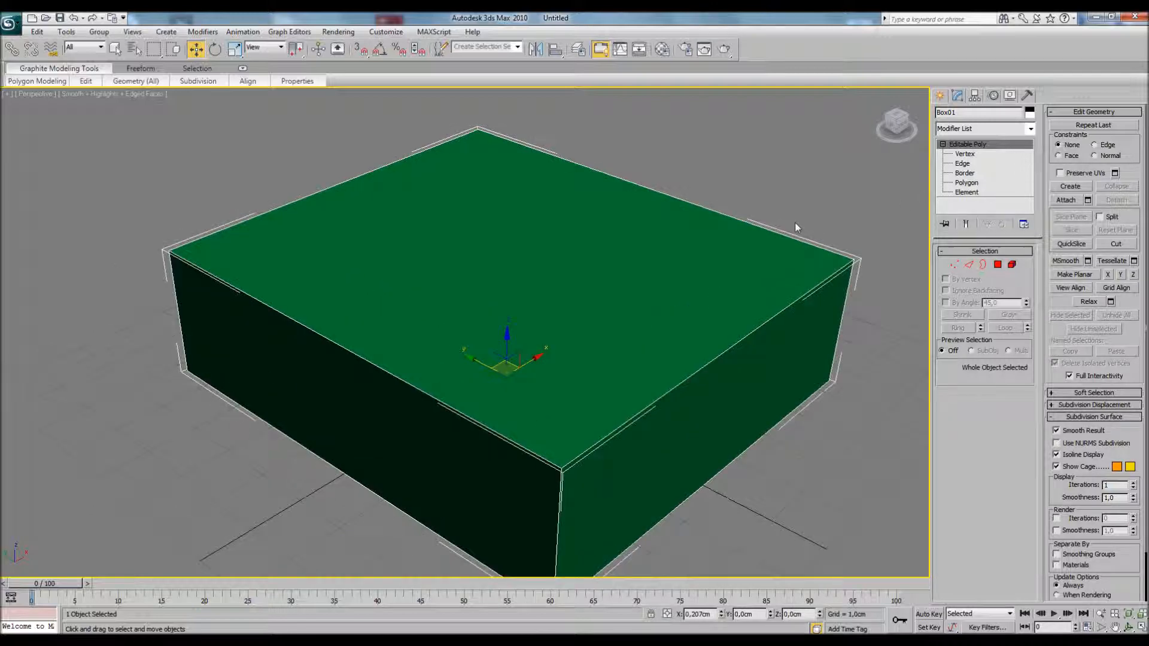
left_click(964, 164)
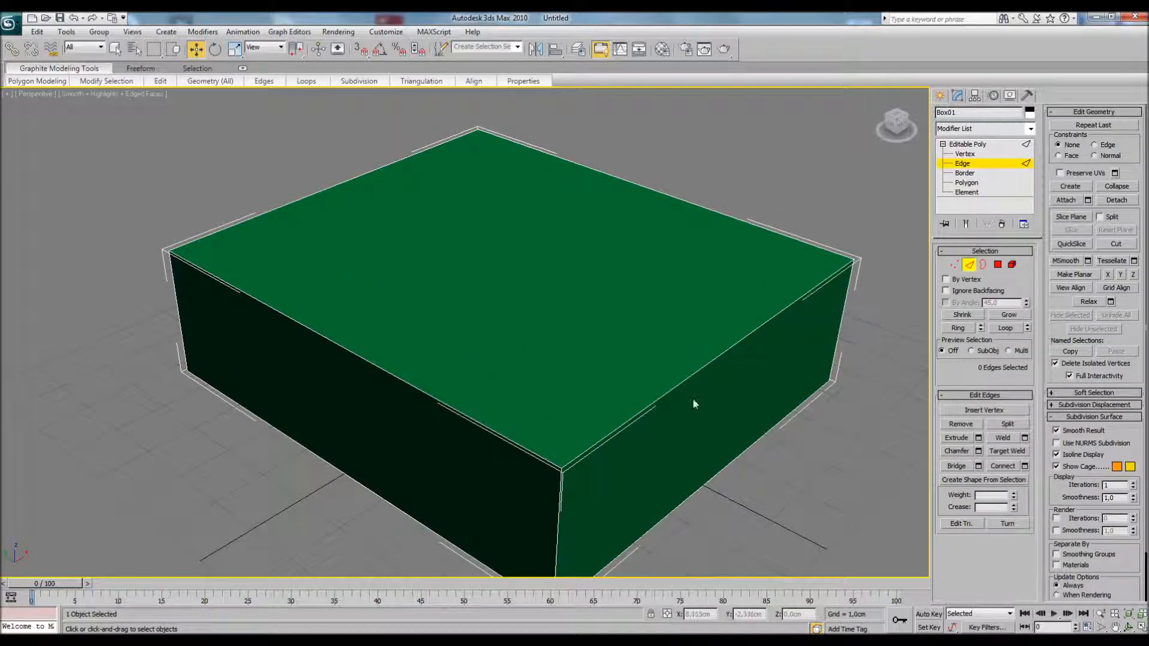
middle_click_drag(767, 351, 615, 372, "alt")
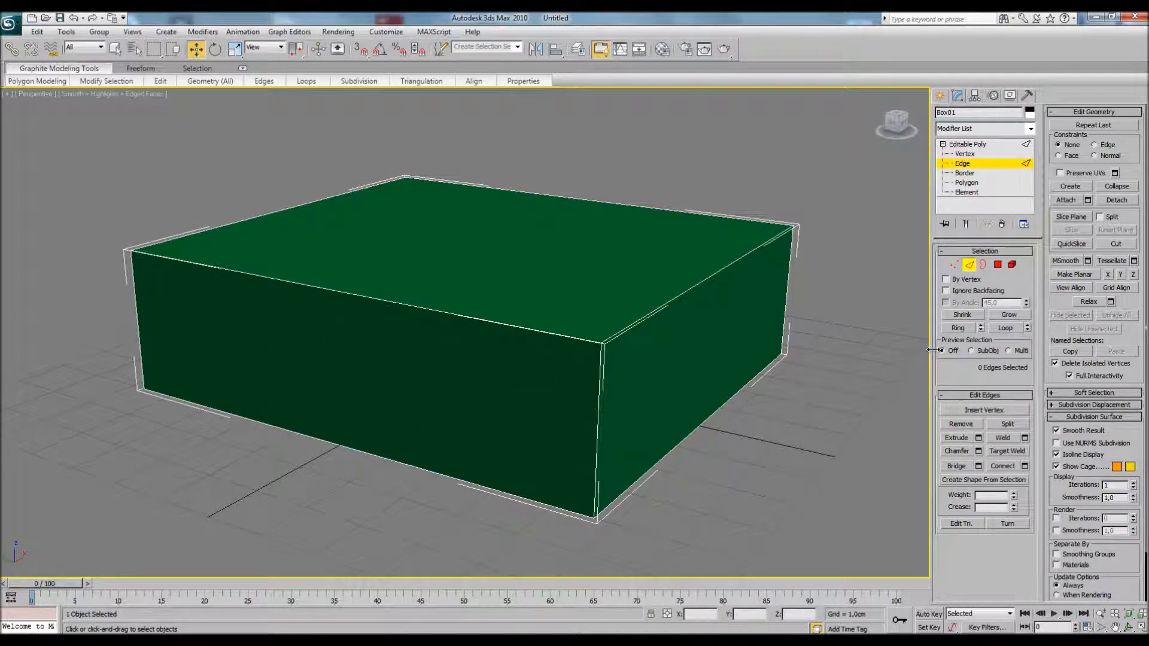
- Widen the command panel by extra columns and expand all of the Editable Poly's rollouts
left_click_drag(934, 351, 712, 356)
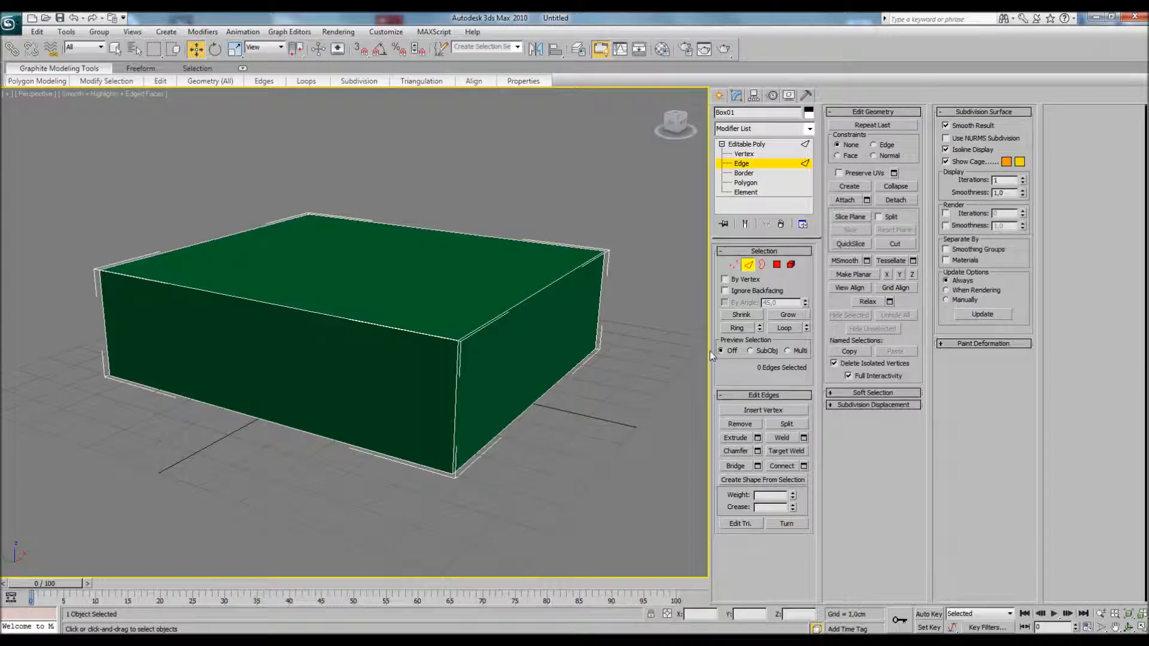
right_click(918, 383)
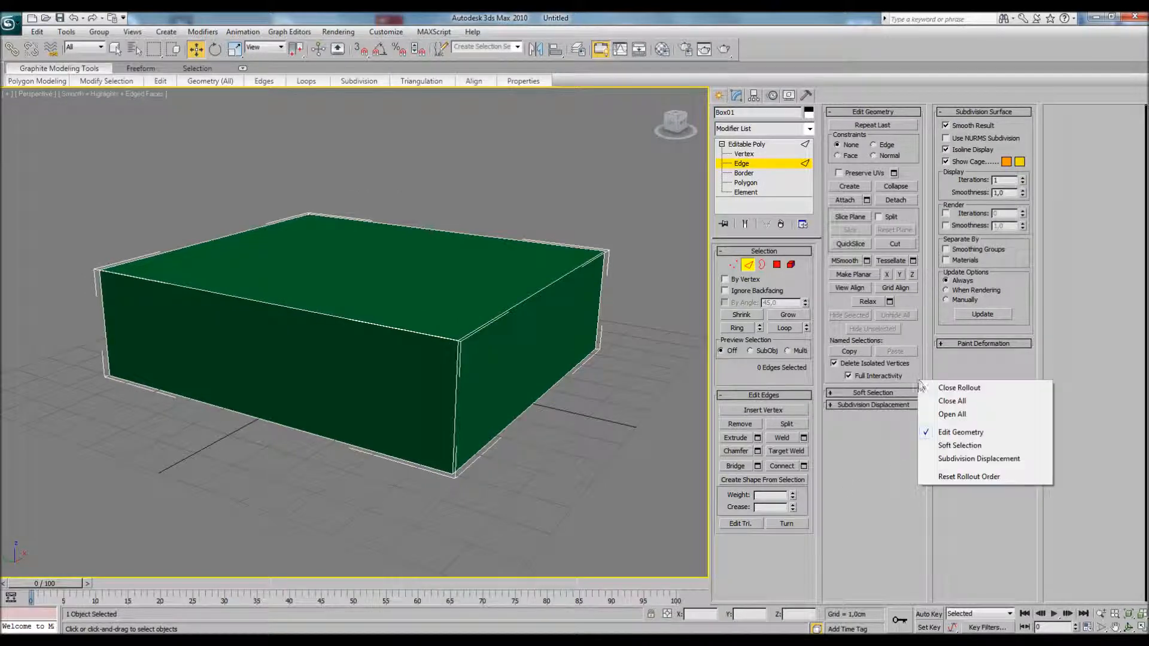
left_click(942, 414)
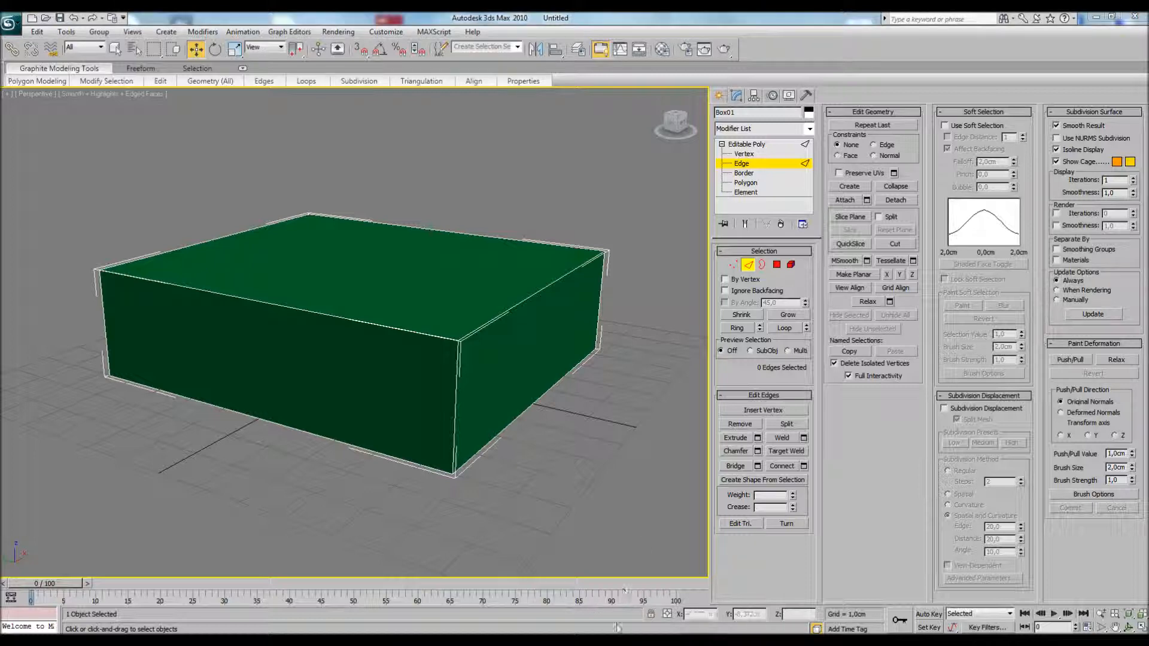
mouse_move(715, 393)
left_mouse_down()
mouse_move(812, 403)
mouse_move(724, 406)
left_mouse_up()
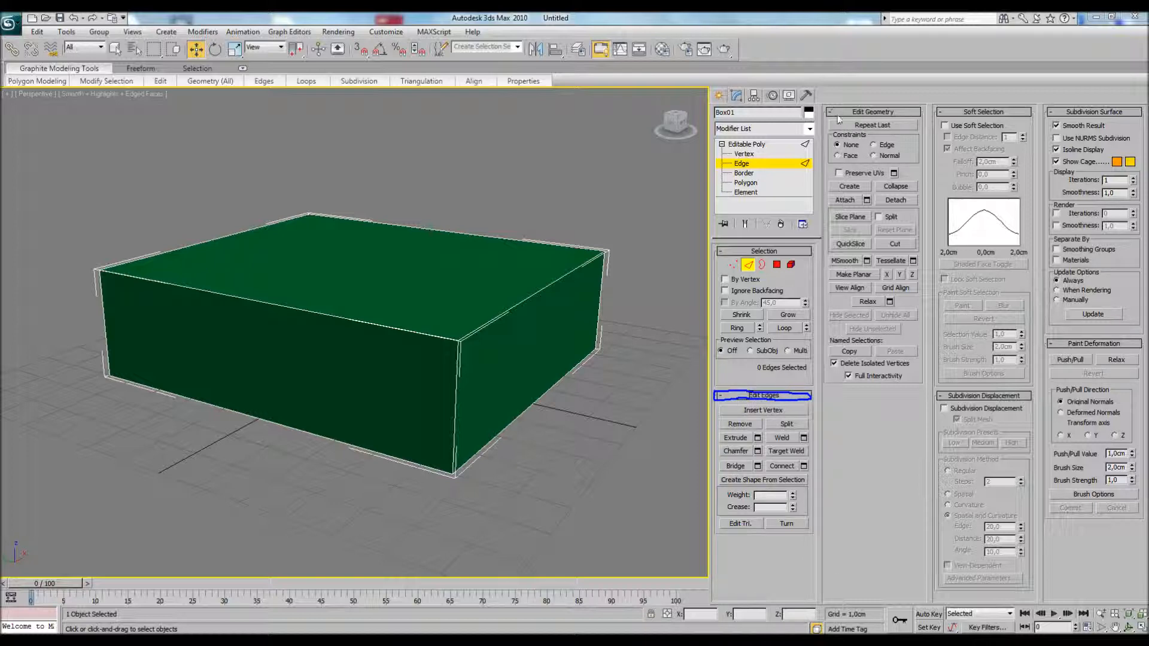
mouse_move(822, 103)
left_mouse_down()
mouse_move(895, 102)
mouse_move(927, 117)
mouse_move(820, 113)
left_mouse_up()
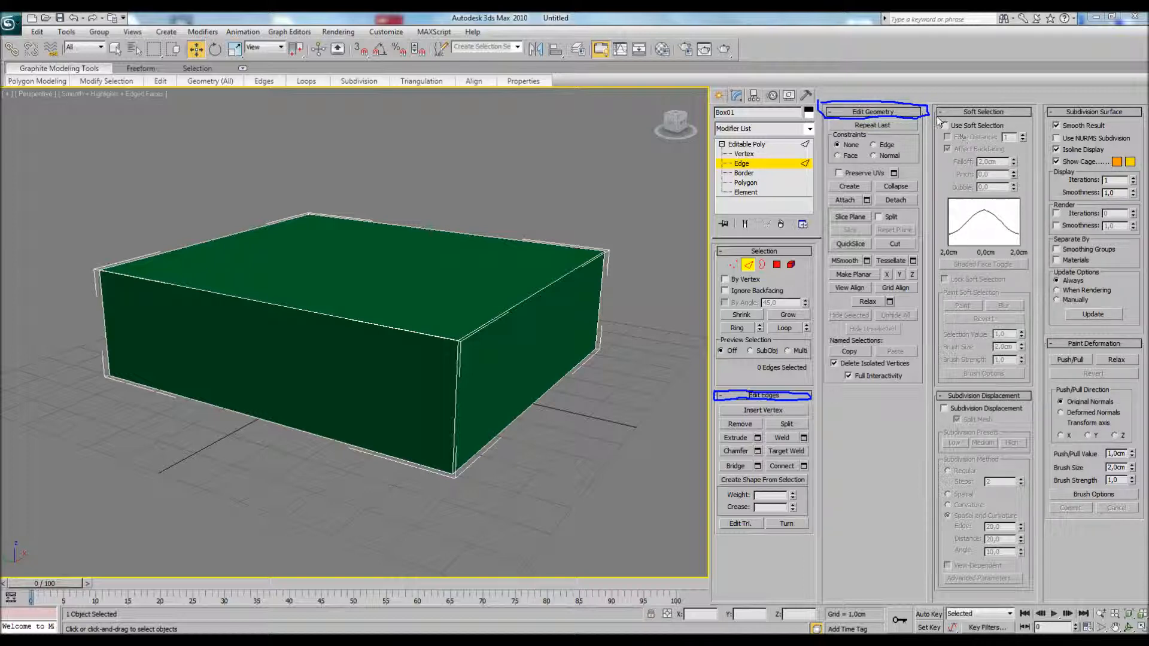
mouse_move(944, 122)
left_mouse_down()
mouse_move(1037, 118)
mouse_move(959, 103)
mouse_move(938, 113)
left_mouse_up()
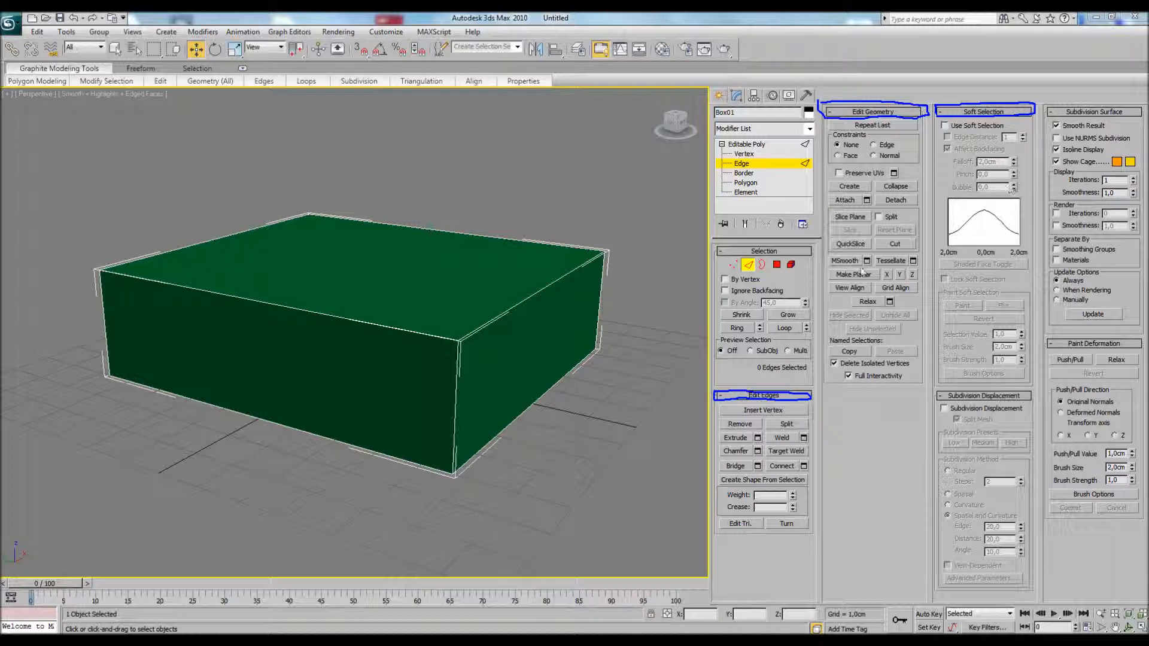
key("Escape")
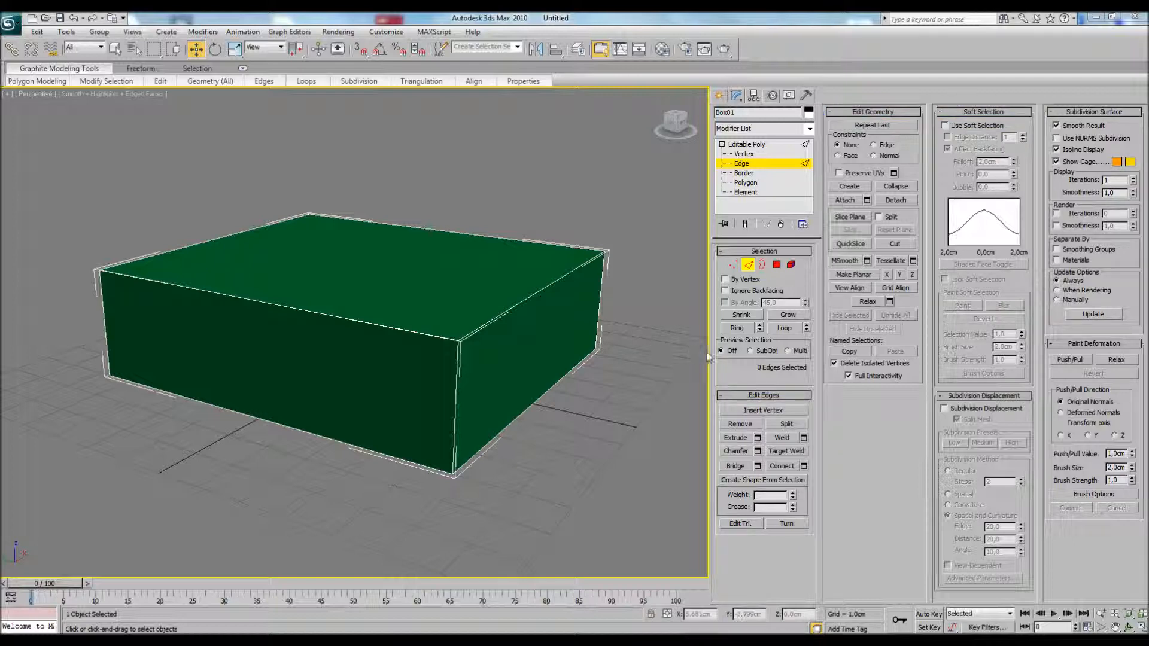
- Collapse all rollouts except Selection and Edit Edges, and narrow the command panel to a single column
left_click_drag(710, 352, 821, 351)
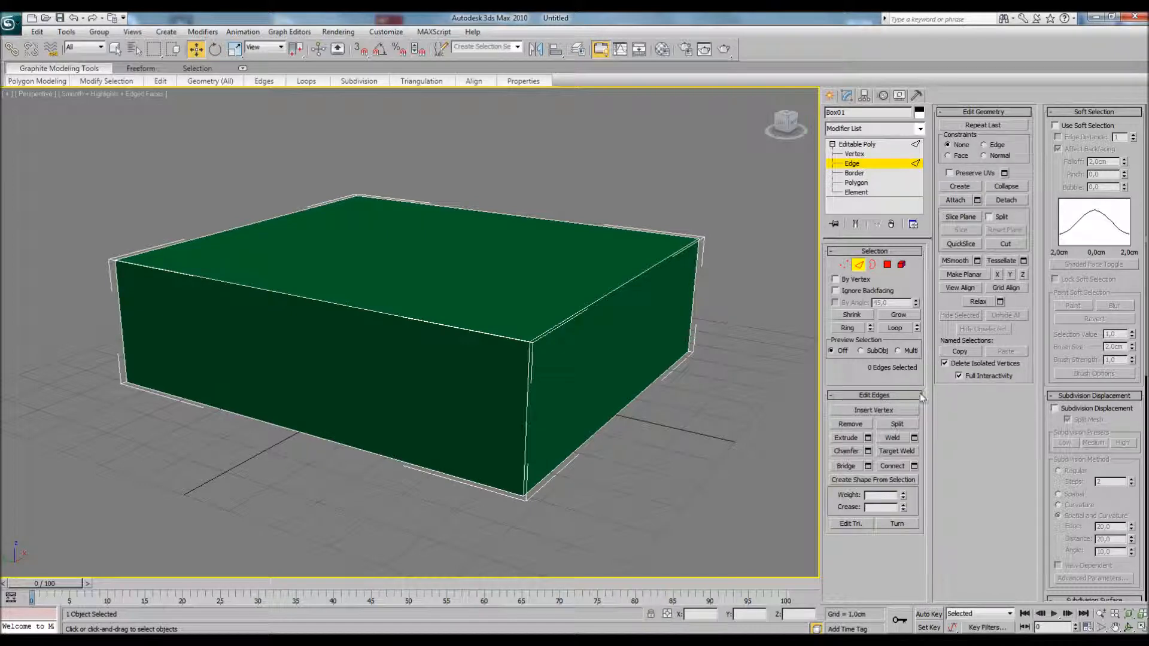
right_click(936, 391)
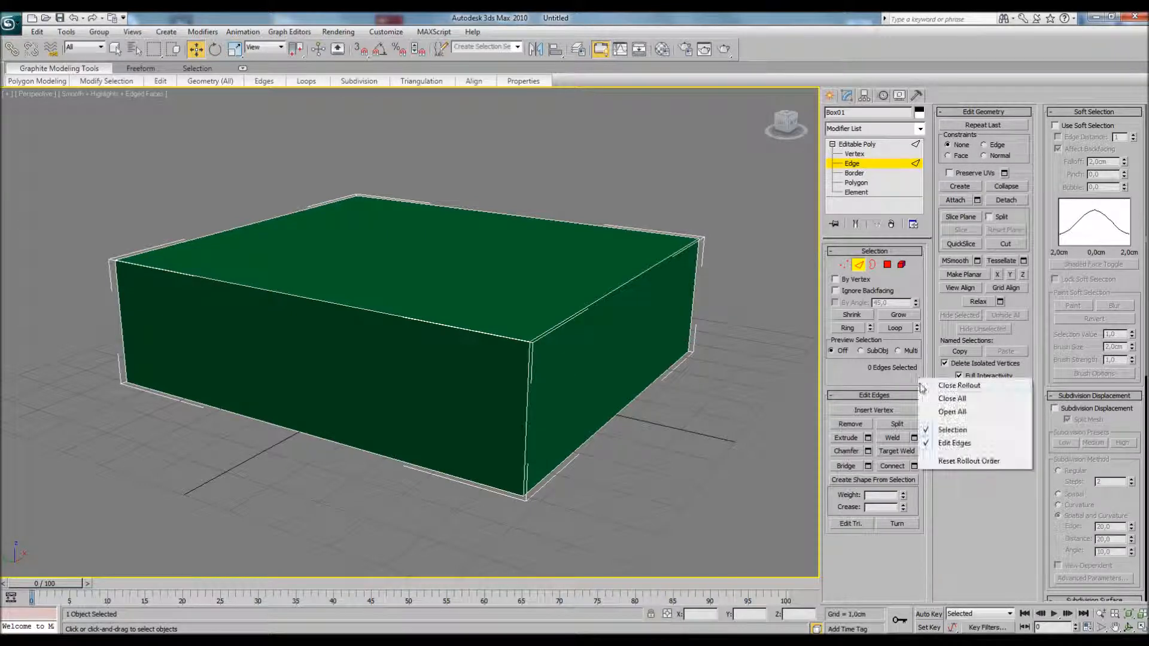
left_click(947, 406)
left_click(873, 263)
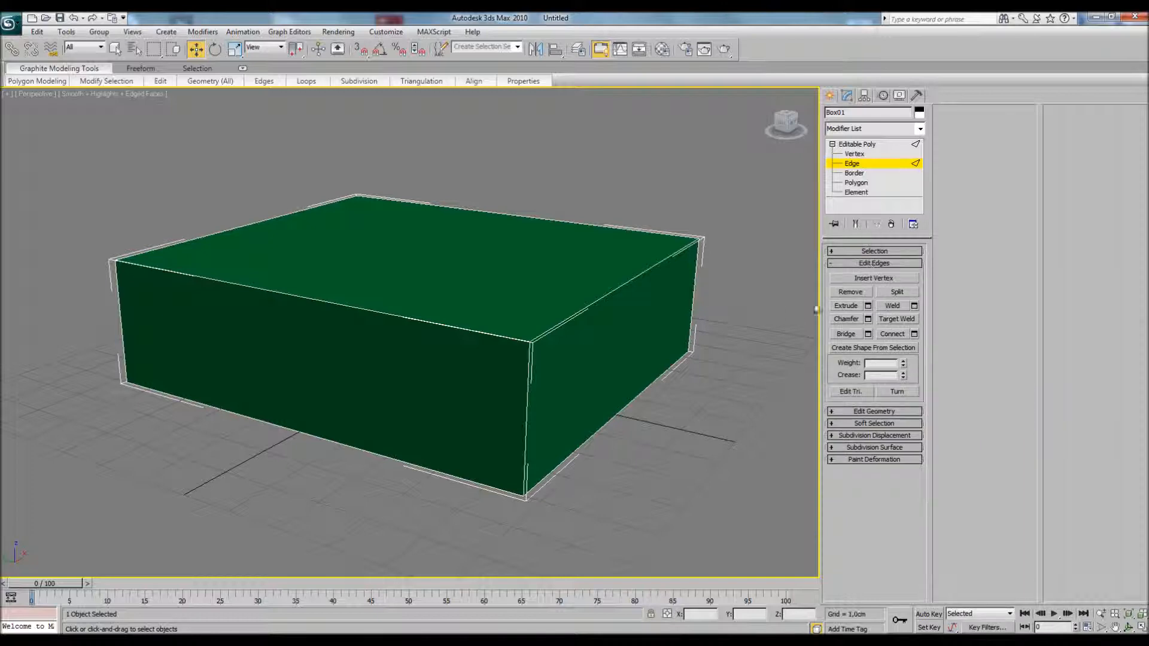
left_click_drag(850, 309, 1042, 311)
left_click(1053, 249)
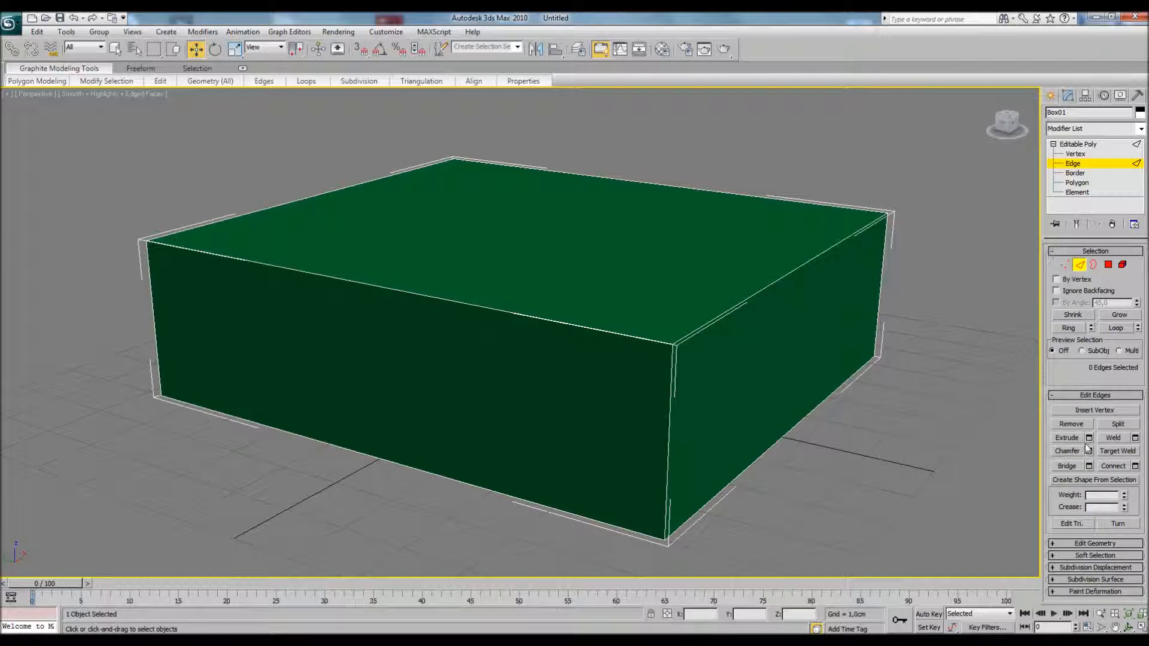
- Switch to Vertex level and try to region-select the vertex at the box's far upper corner
middle_click_drag(731, 351, 751, 362, "alt")
scroll(749, 357, "up", 3)
scroll(680, 410, "down", 3)
middle_click_drag(680, 409, 702, 380)
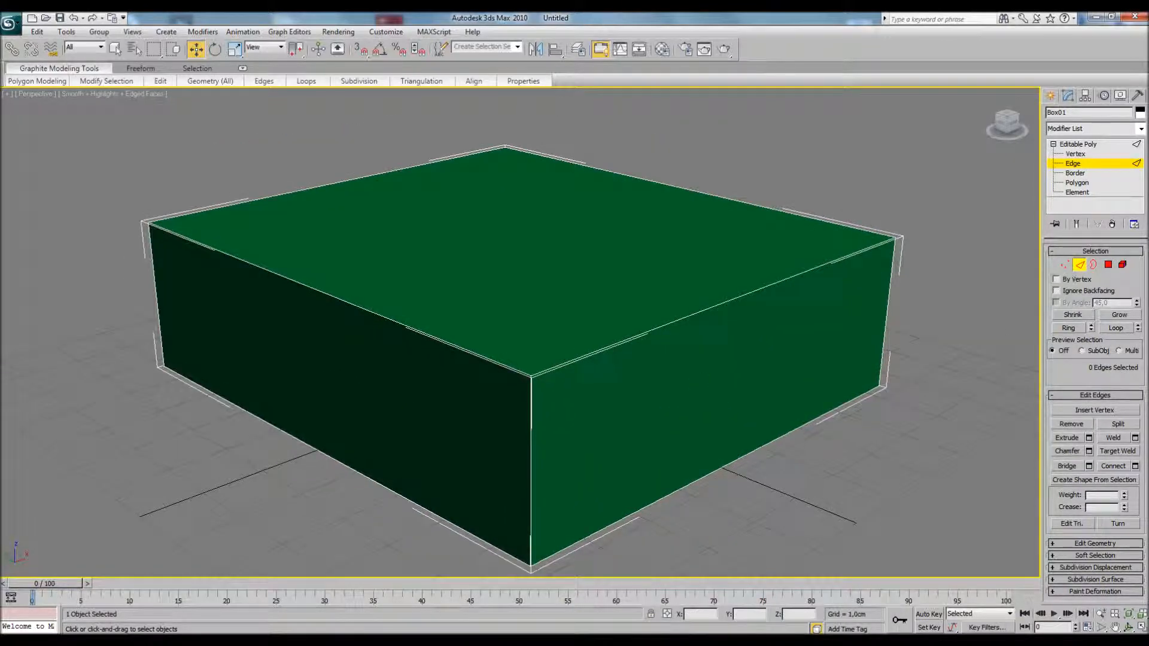
left_click(1095, 409)
left_click(1065, 264)
left_click_drag(931, 258, 853, 201)
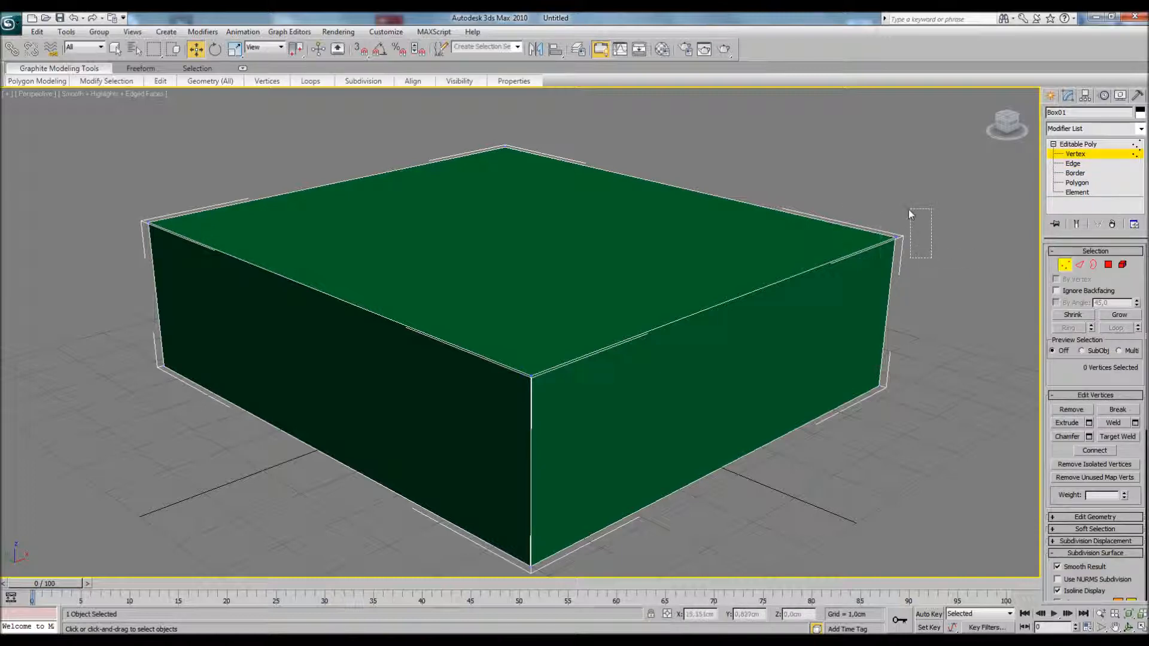
- Return to Edge level and insert several vertices along the upper edge of the box's near long side
left_click(1079, 265)
left_click(1095, 411)
middle_click_drag(661, 329, 626, 346)
scroll(690, 319, "up", 3)
scroll(690, 317, "down", 5)
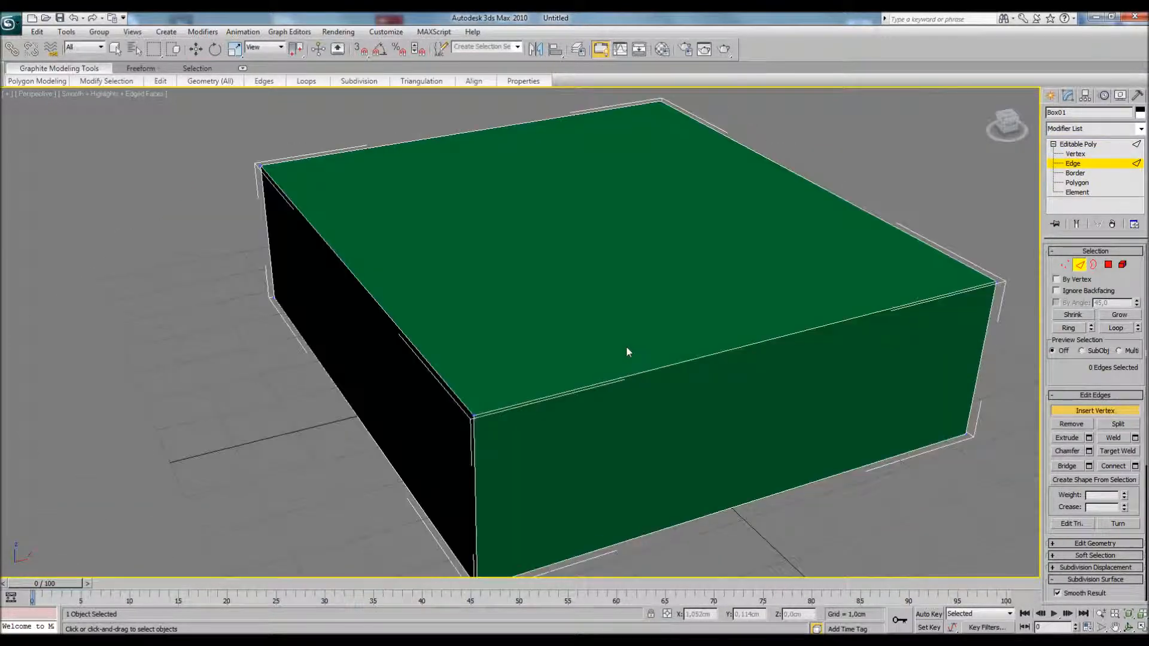
middle_click_drag(779, 389, 608, 329, "alt")
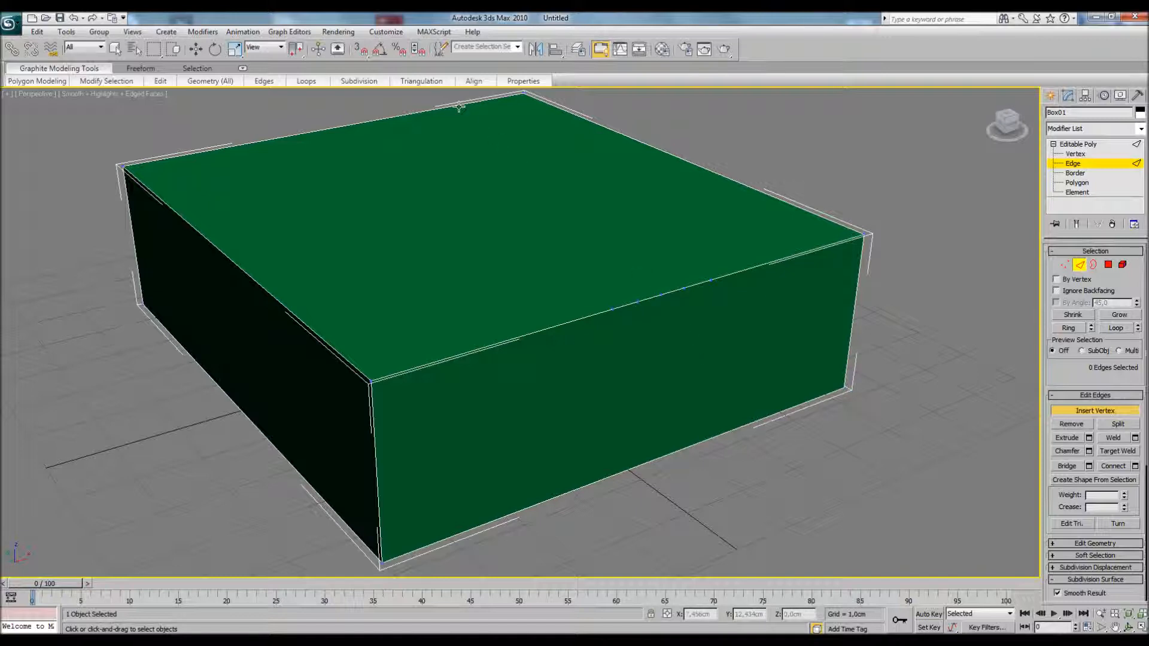
- In the viewport preferences, set the size of vertices shown as dots to 3
left_click(386, 32)
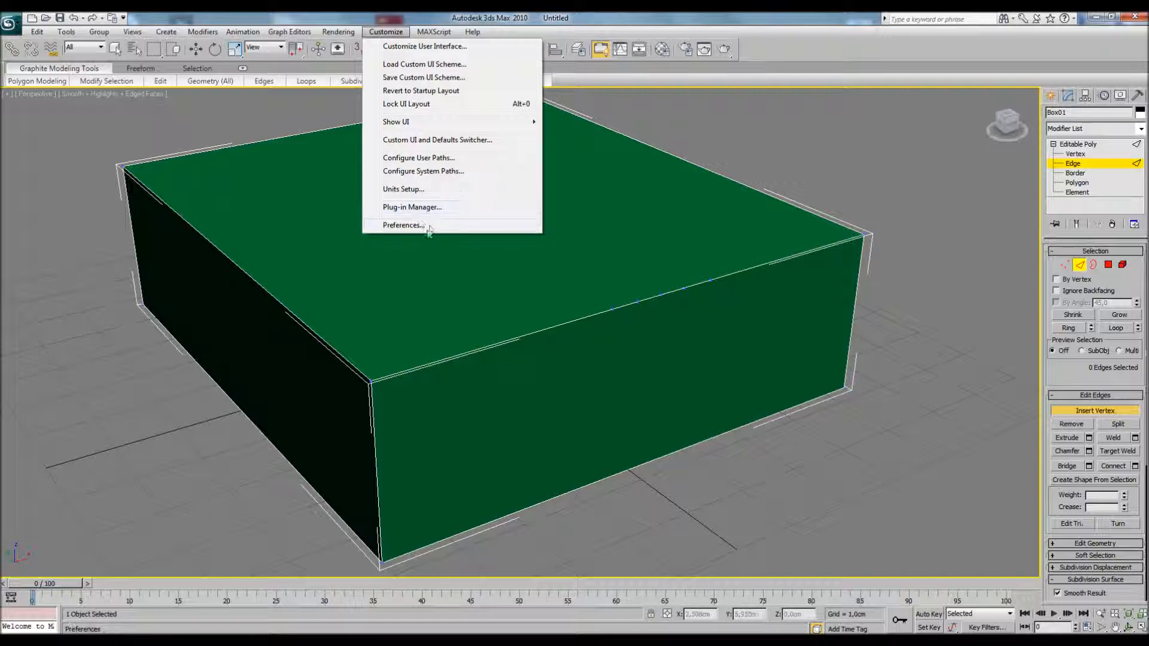
left_click(404, 225)
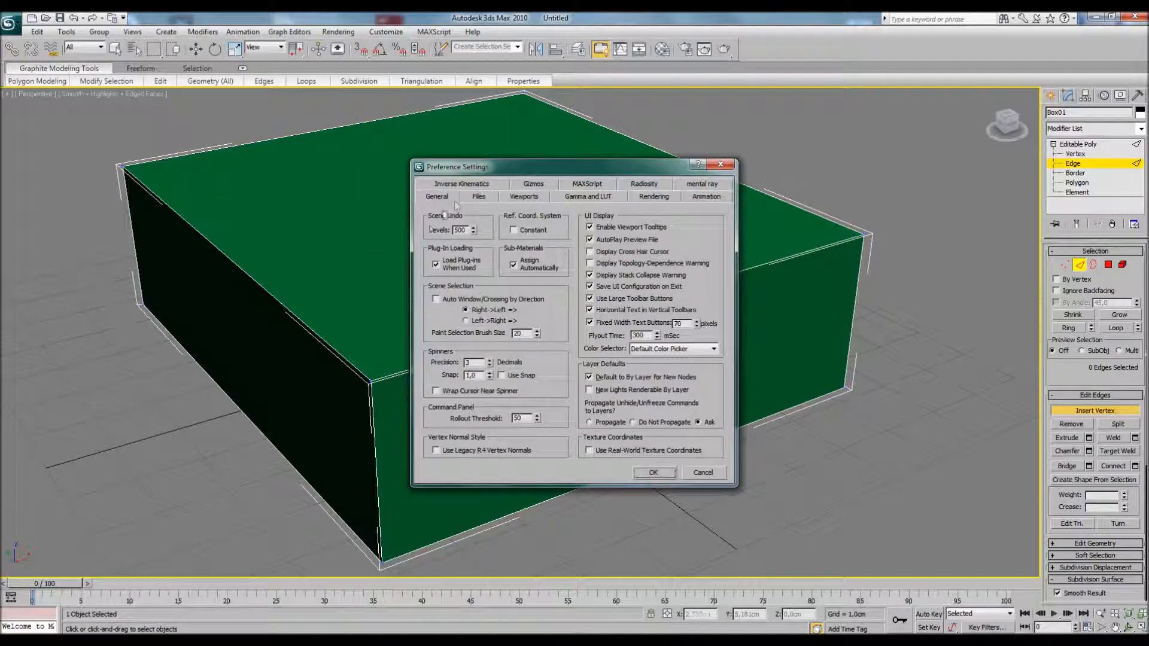
left_click(481, 199)
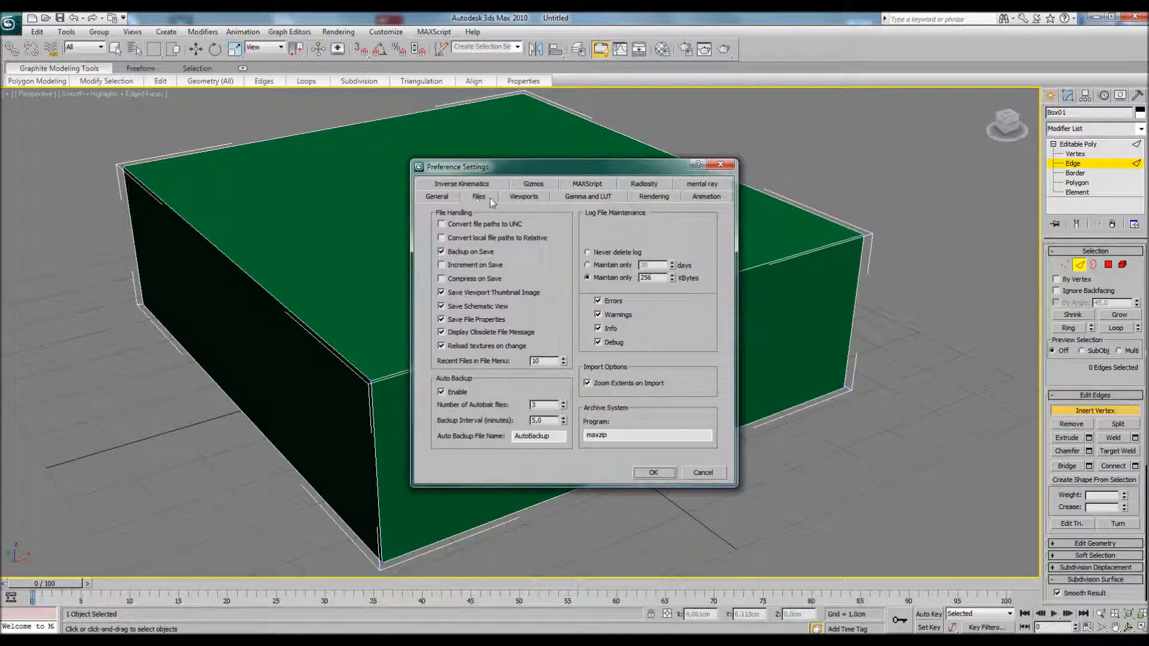
left_click(523, 198)
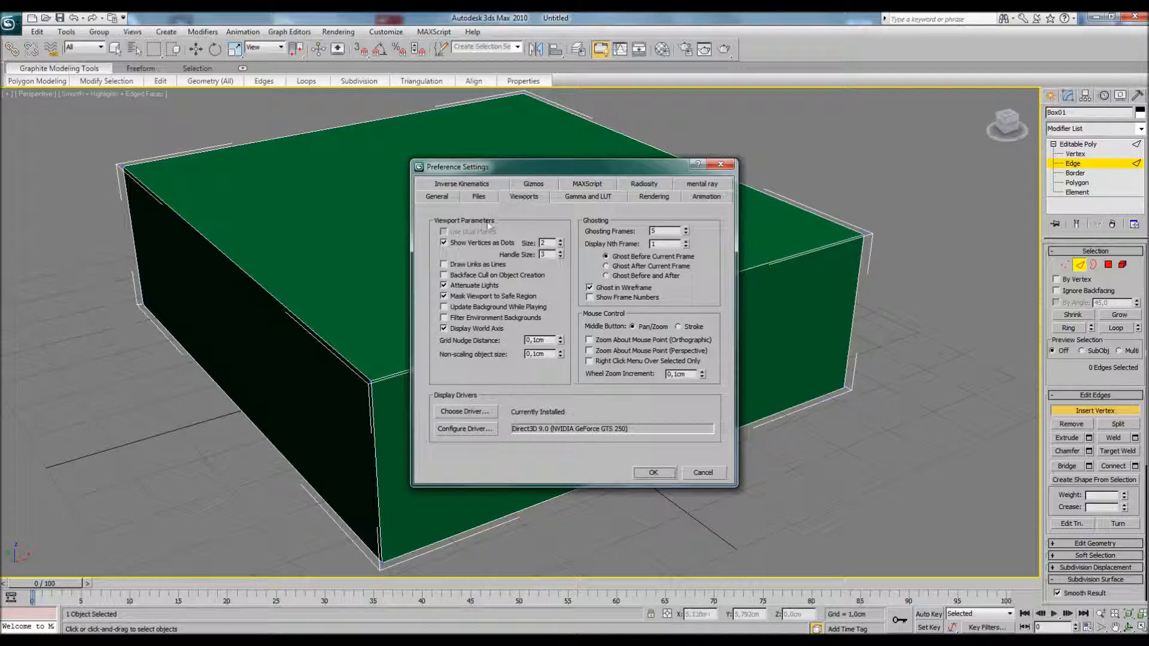
left_click(561, 240)
left_click_drag(608, 171, 835, 219)
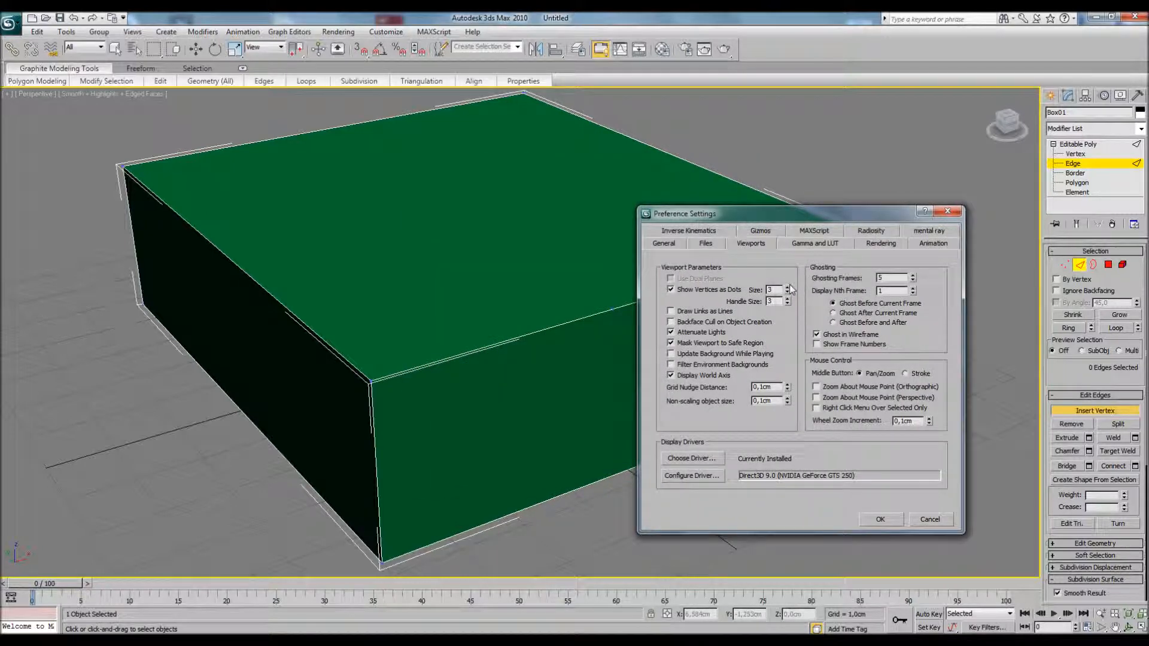
left_click(880, 519)
- Display the box in wireframe, insert more vertices along its near upper edge, and leave Insert Vertex
scroll(718, 338, "up", 10)
scroll(718, 342, "down", 10)
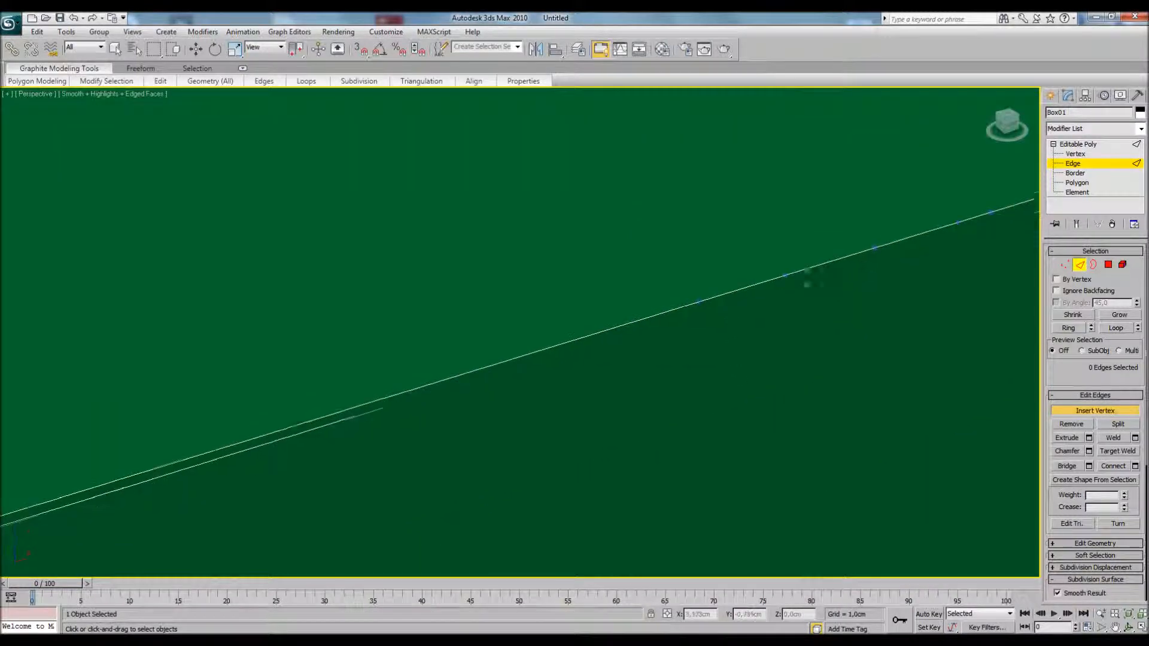
key("F3")
key("z")
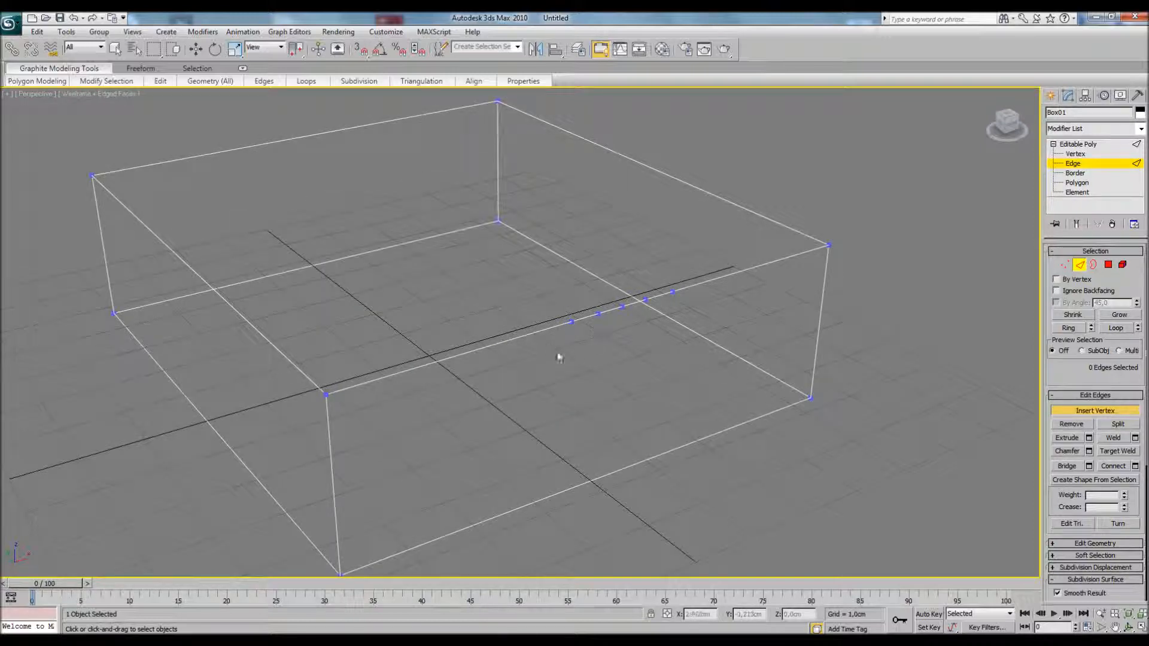
scroll(599, 347, "up", 4)
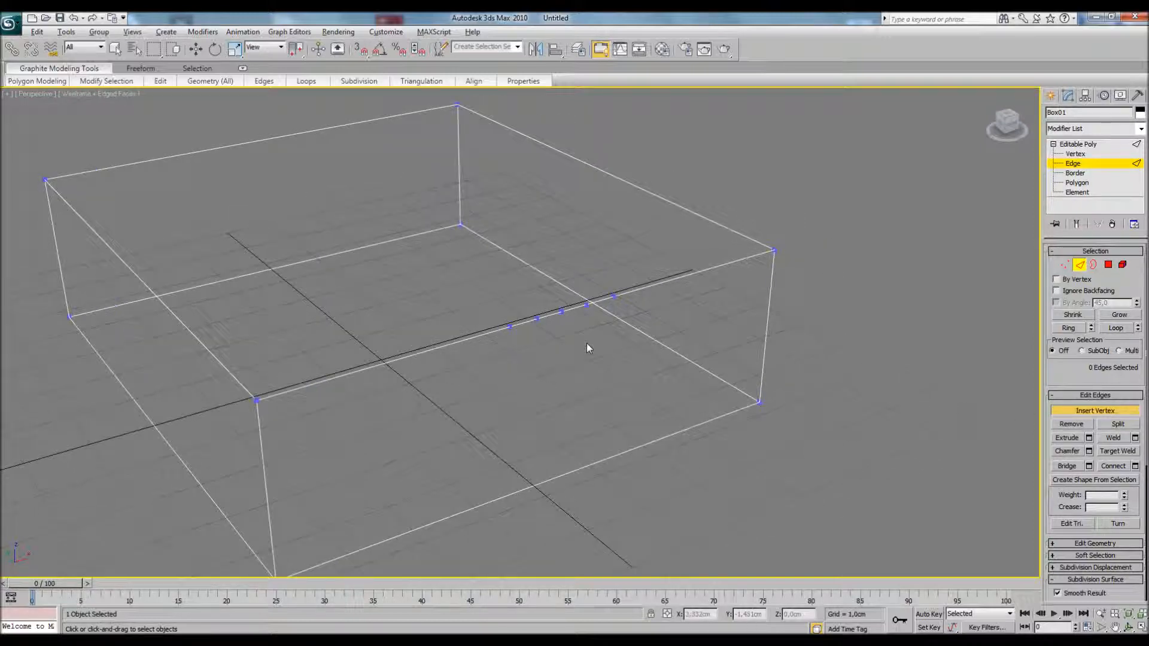
middle_click_drag(566, 346, 449, 312, "alt")
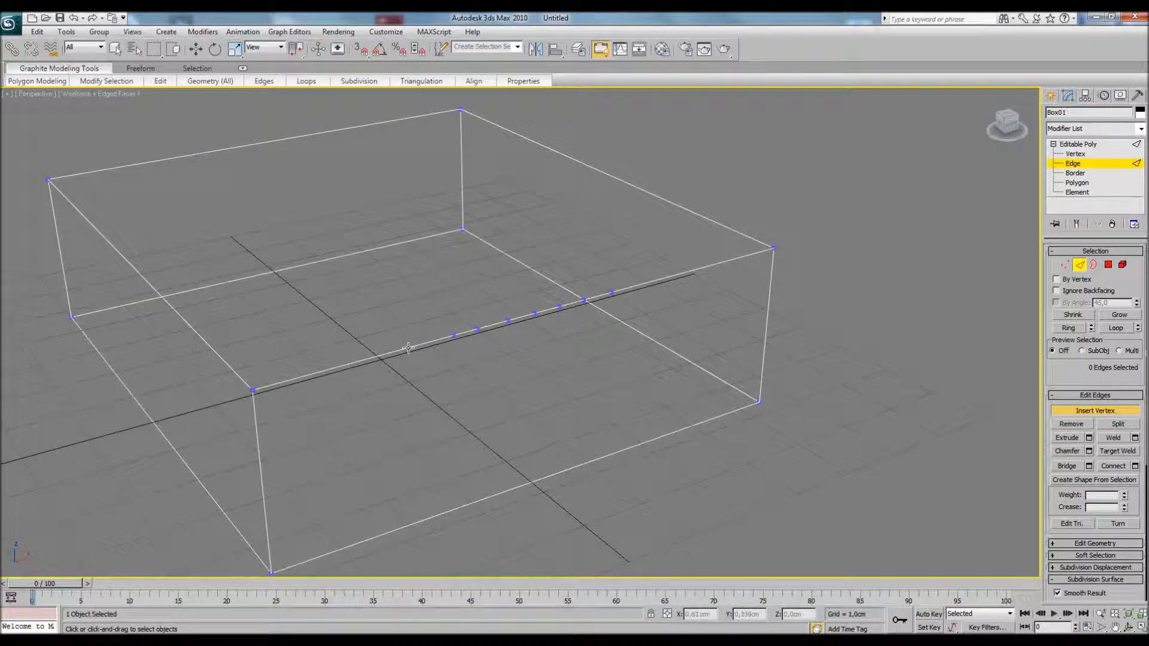
left_click(369, 358)
left_click(1115, 411)
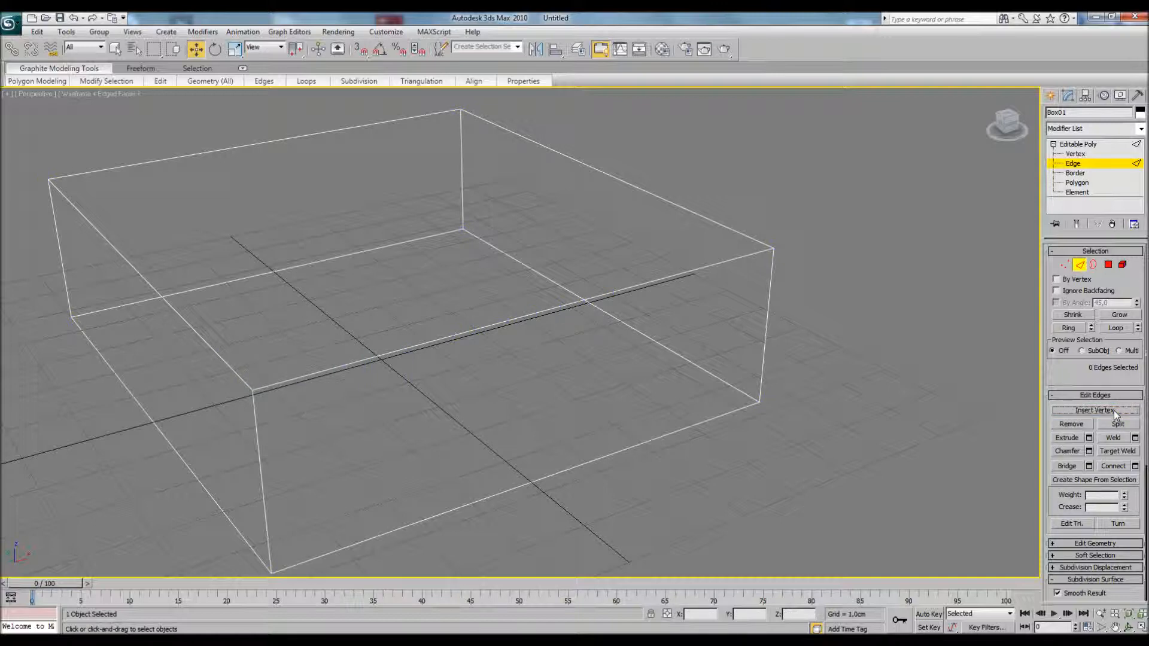
- Inspect the inserted vertices at Vertex level and try moving the selected ones
left_click(1065, 265)
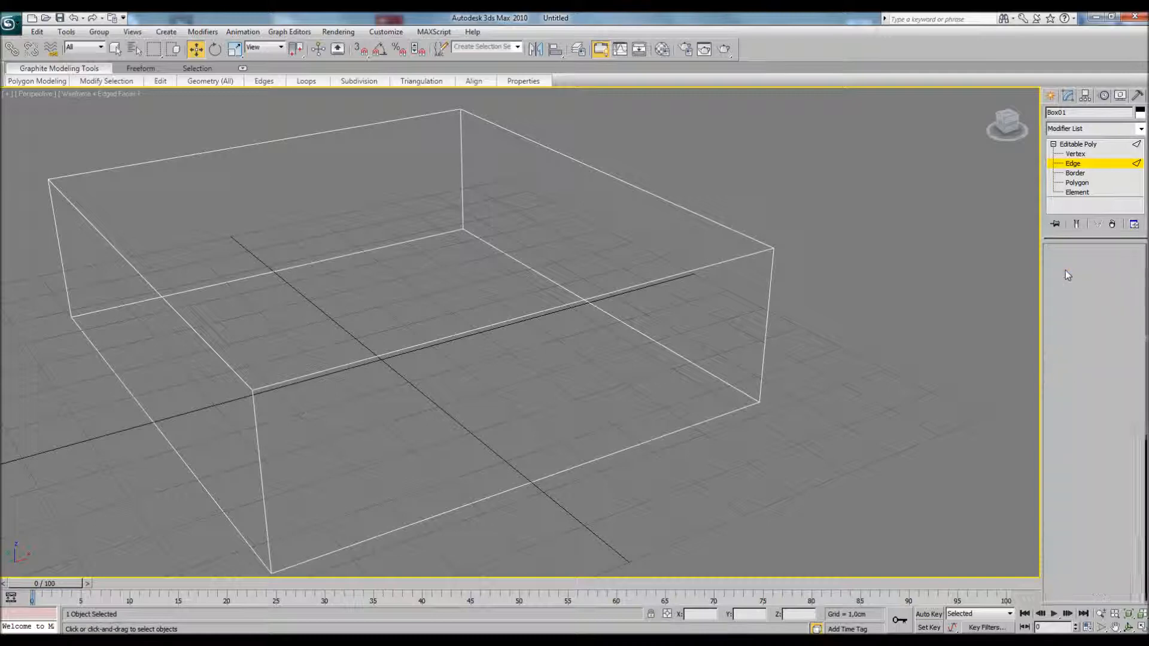
middle_click_drag(493, 310, 557, 305, "alt")
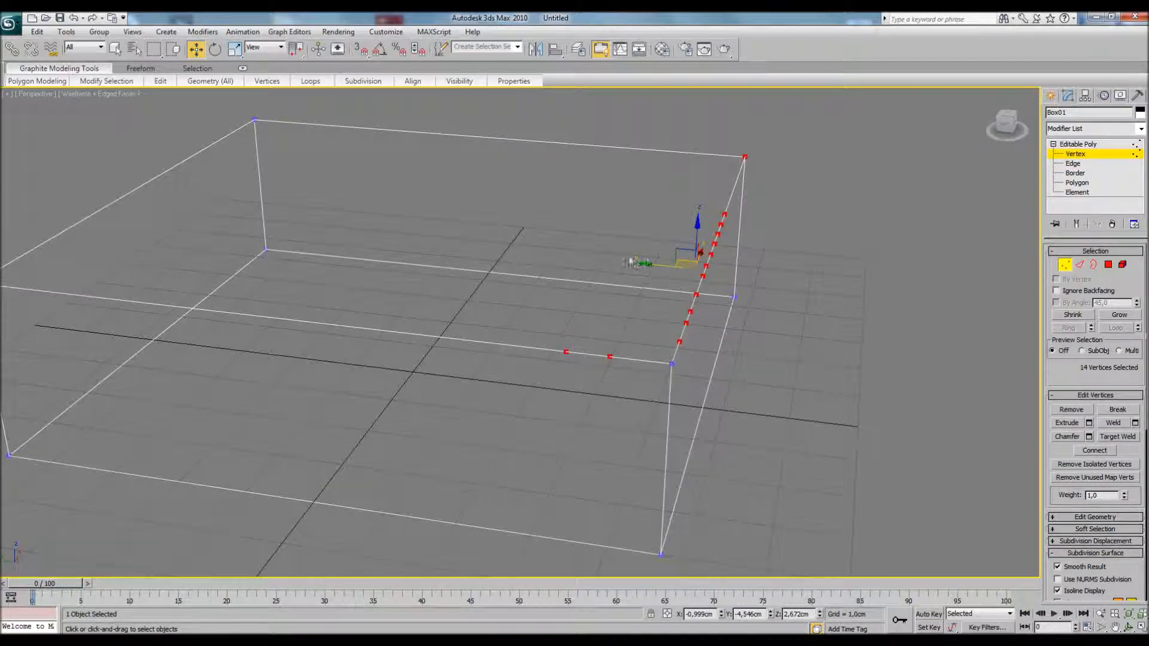
left_click_drag(666, 264, 709, 269)
right_click(708, 269)
left_click(1080, 265)
middle_click_drag(790, 311, 706, 312, "alt")
key("1")
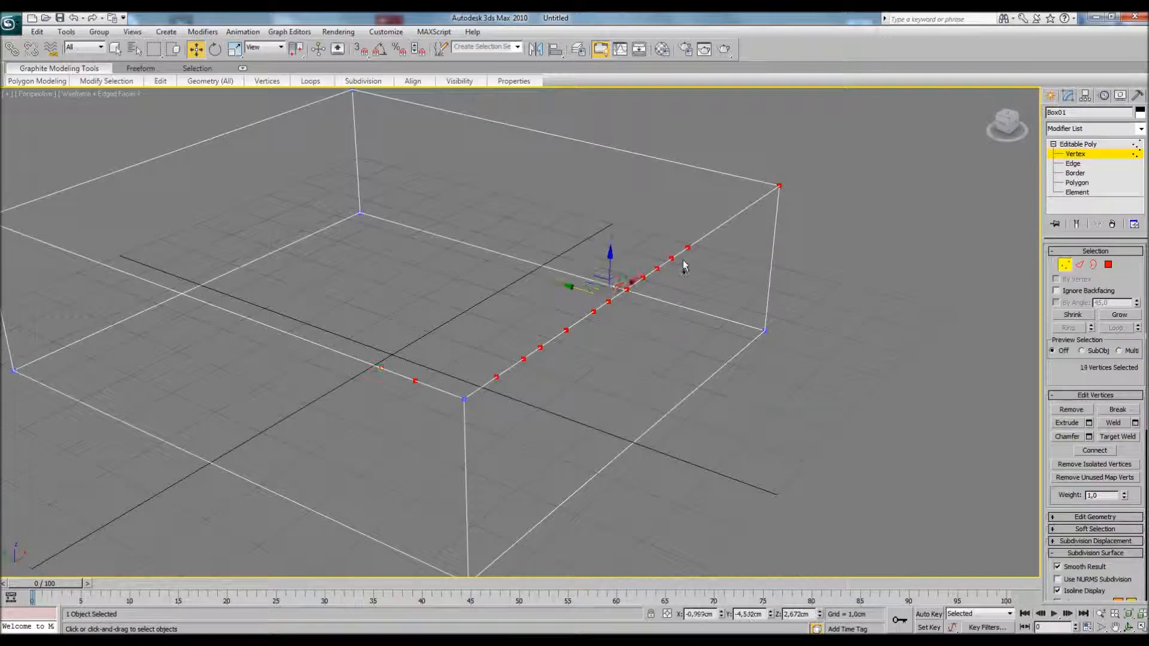
- Undo all the vertex insertions on the box's upper edges
key("ctrl+z")
key("ctrl+z")
key("ctrl+z")
key("ctrl+z")
key("ctrl+z")
key("ctrl+z")
key("ctrl+z")
key("ctrl+z")
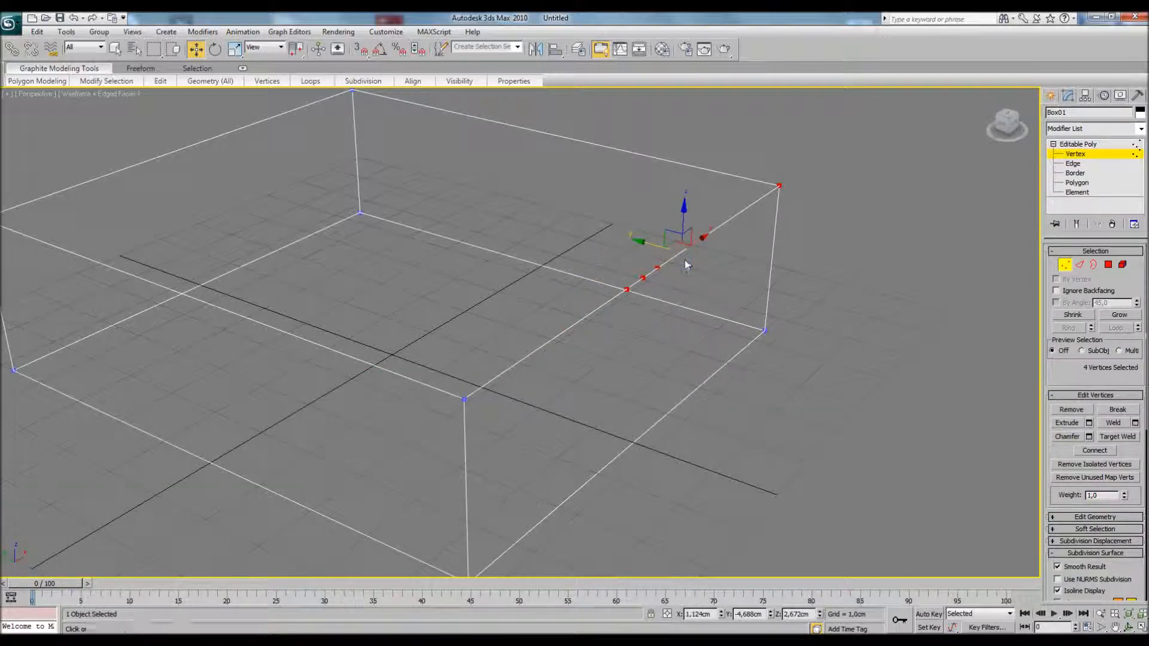
key("ctrl+z")
key("ctrl+z")
key("ctrl+z")
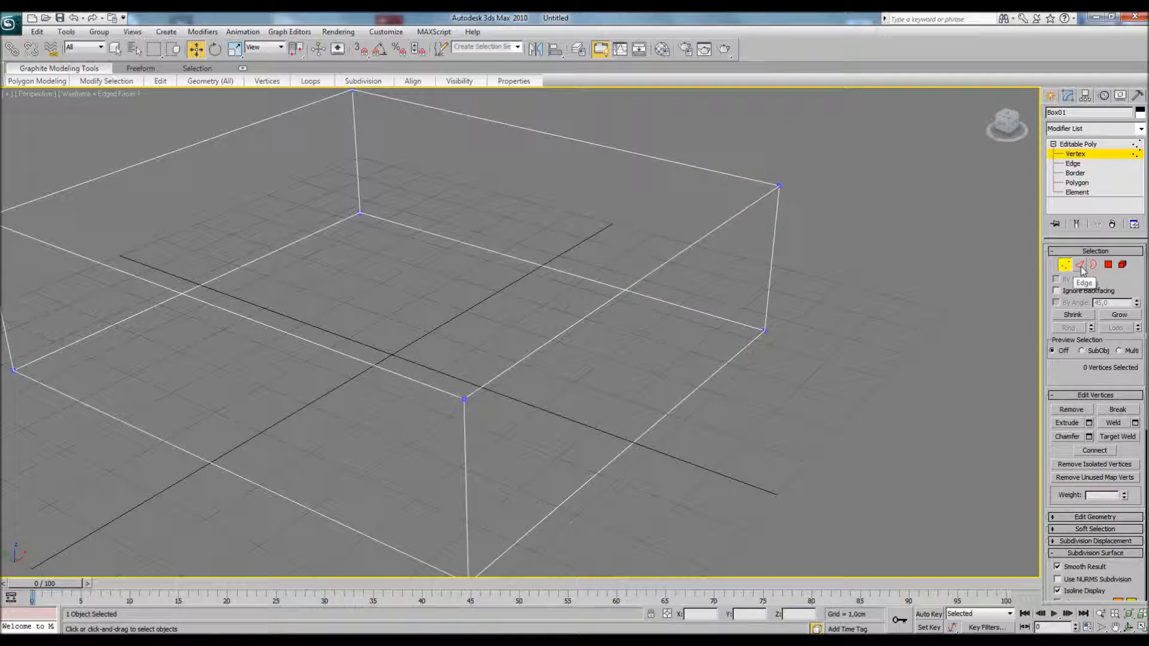
- Return to Edge level and switch the viewport back to shaded display
middle_click_drag(861, 410, 888, 390)
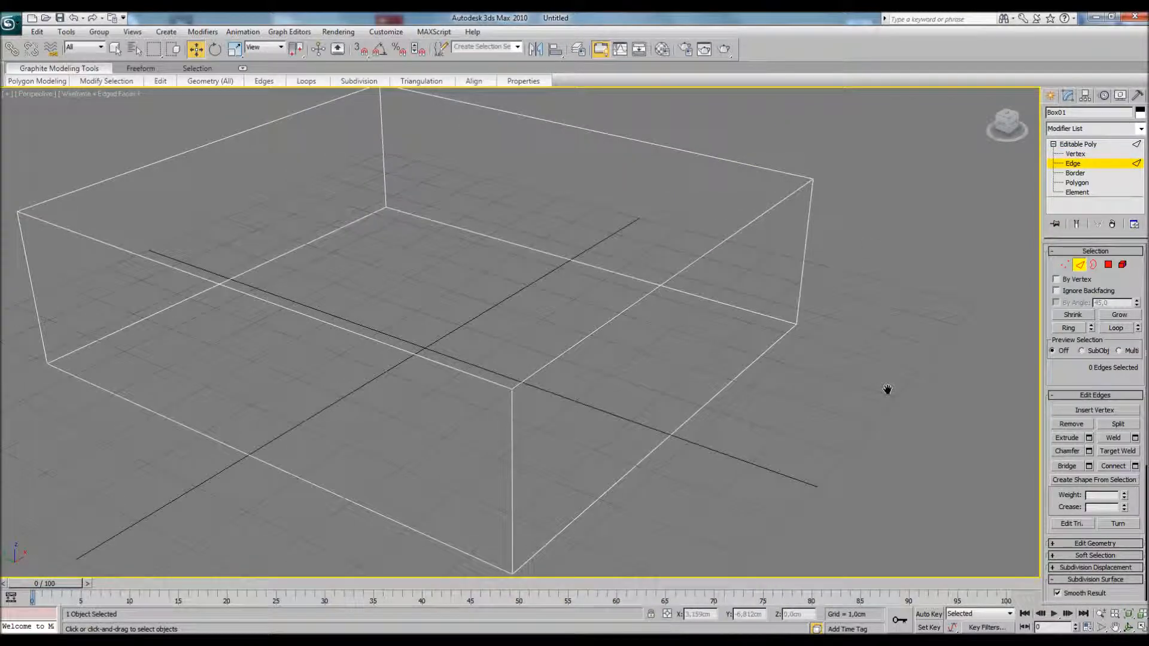
key("F3")
middle_click_drag(643, 387, 673, 356)
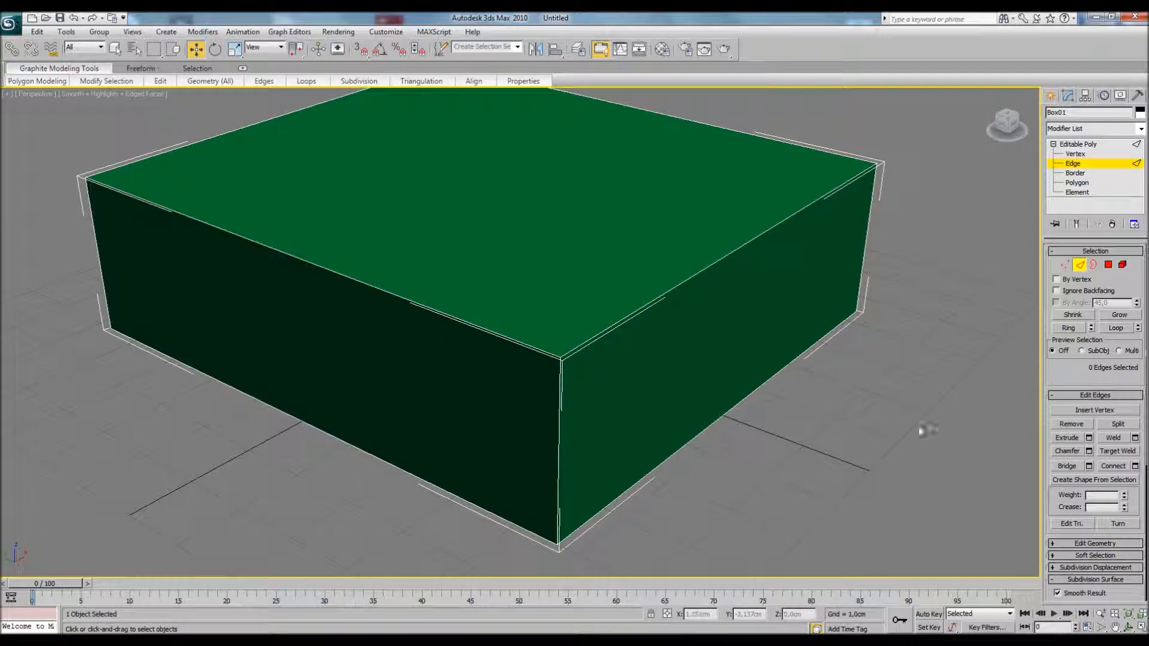
middle_click_drag(786, 269, 734, 285)
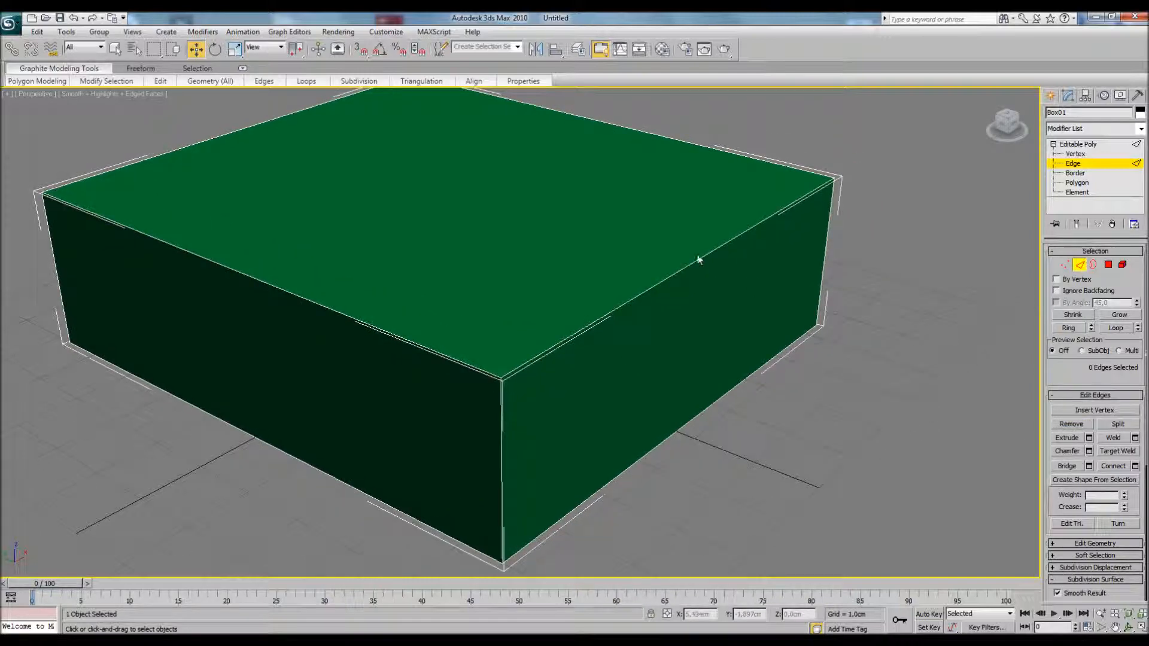
- Select one long upper edge of the box, remove it, and check the result in wireframe
middle_click_drag(931, 339, 784, 321, "alt")
left_click(766, 310)
middle_click_drag(914, 290, 836, 288, "alt")
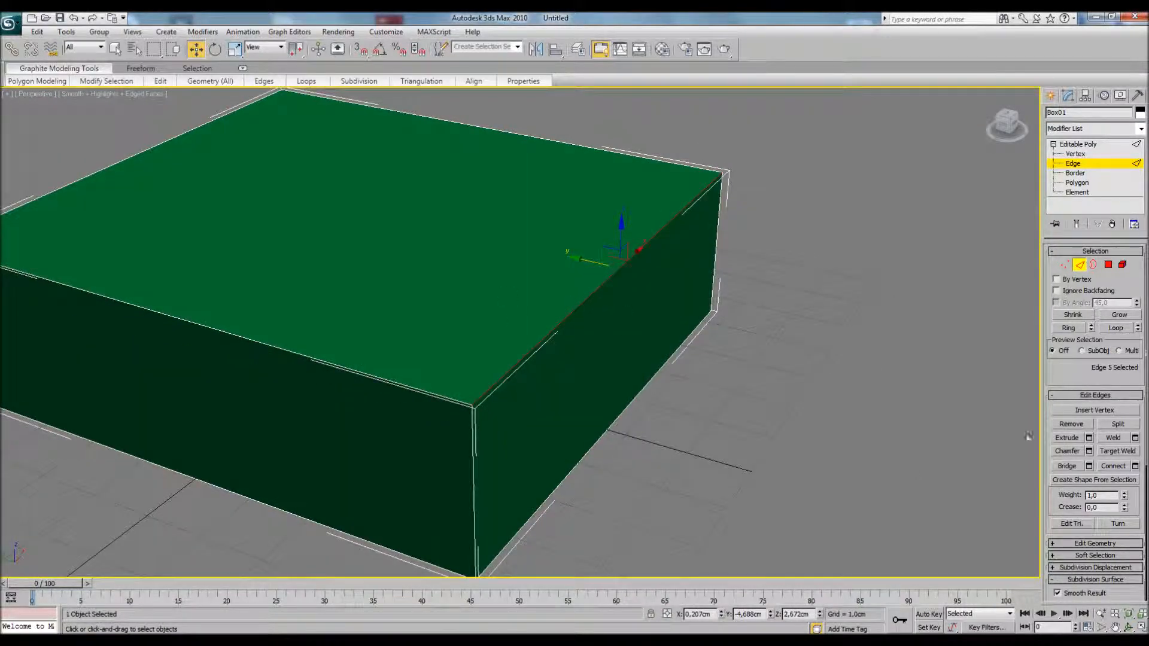
left_click(1071, 423)
mouse_move(527, 419)
middle_mouse_down("alt")
mouse_move(634, 386)
mouse_move(604, 414)
mouse_move(548, 415)
middle_mouse_up("alt")
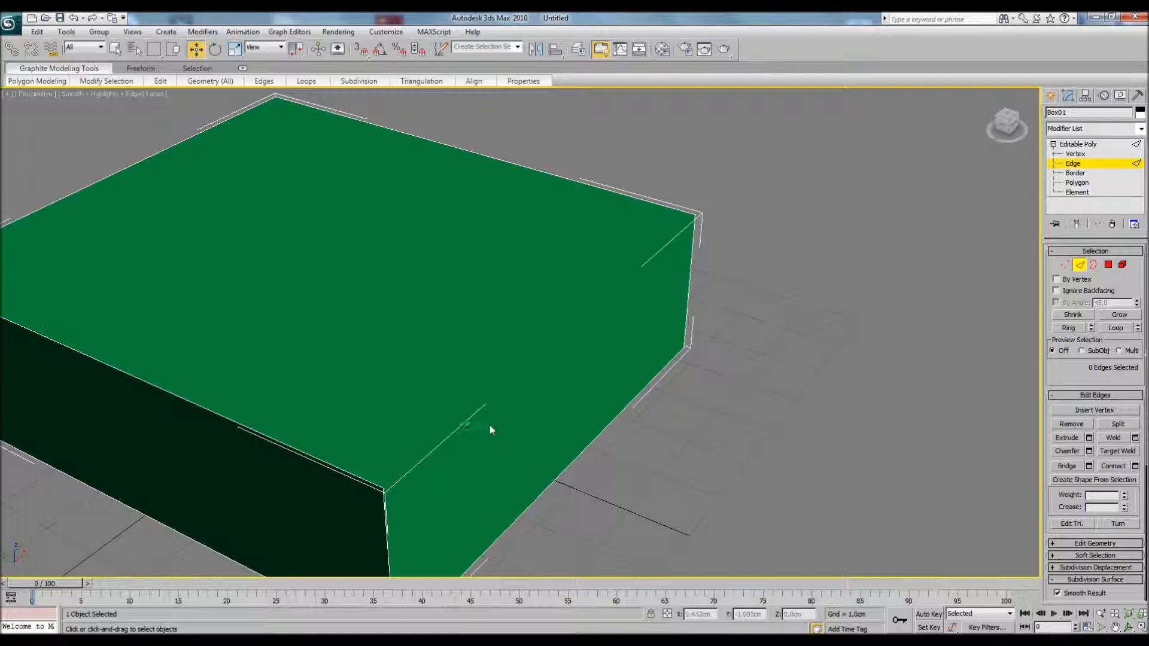
key("F3")
mouse_move(495, 420)
middle_mouse_down("alt")
mouse_move(531, 412)
mouse_move(564, 387)
mouse_move(500, 405)
mouse_move(535, 370)
mouse_move(428, 362)
mouse_move(451, 325)
mouse_move(415, 346)
mouse_move(450, 296)
middle_mouse_up("alt")
key("F3")
- Region-select the two remaining edges at the near upper corner, remove them, and compare wireframe with shaded display
left_click_drag(462, 321, 422, 281)
middle_click_drag(422, 281, 429, 310, "alt")
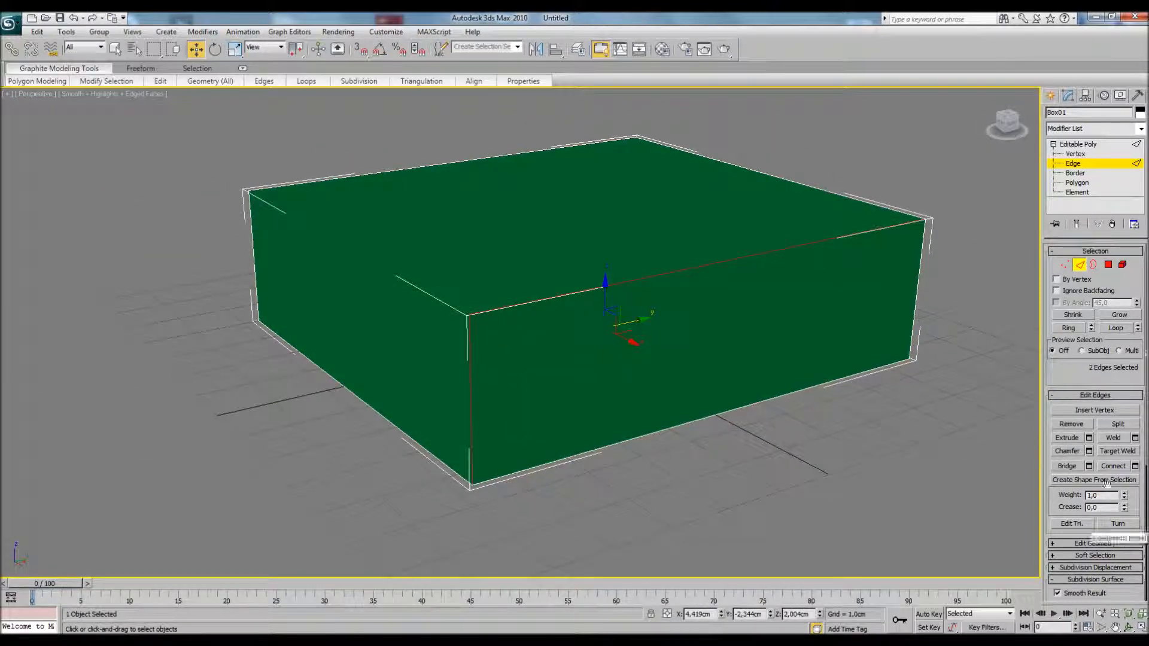
left_click(1073, 424)
mouse_move(725, 325)
middle_mouse_down("alt")
mouse_move(543, 339)
mouse_move(633, 303)
mouse_move(675, 326)
mouse_move(661, 351)
mouse_move(672, 321)
mouse_move(551, 316)
mouse_move(529, 300)
mouse_move(621, 315)
mouse_move(743, 396)
middle_mouse_up("alt")
key("F3")
key("F3")
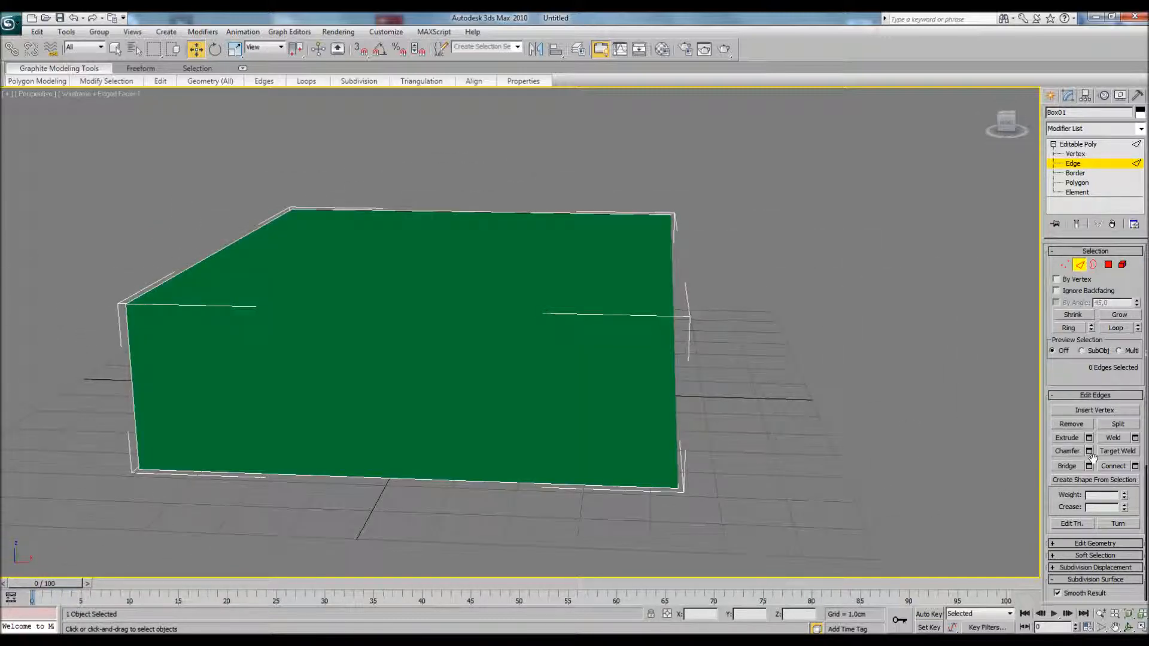
- Undo the edge removals and inspect the restored box
key("ctrl+z")
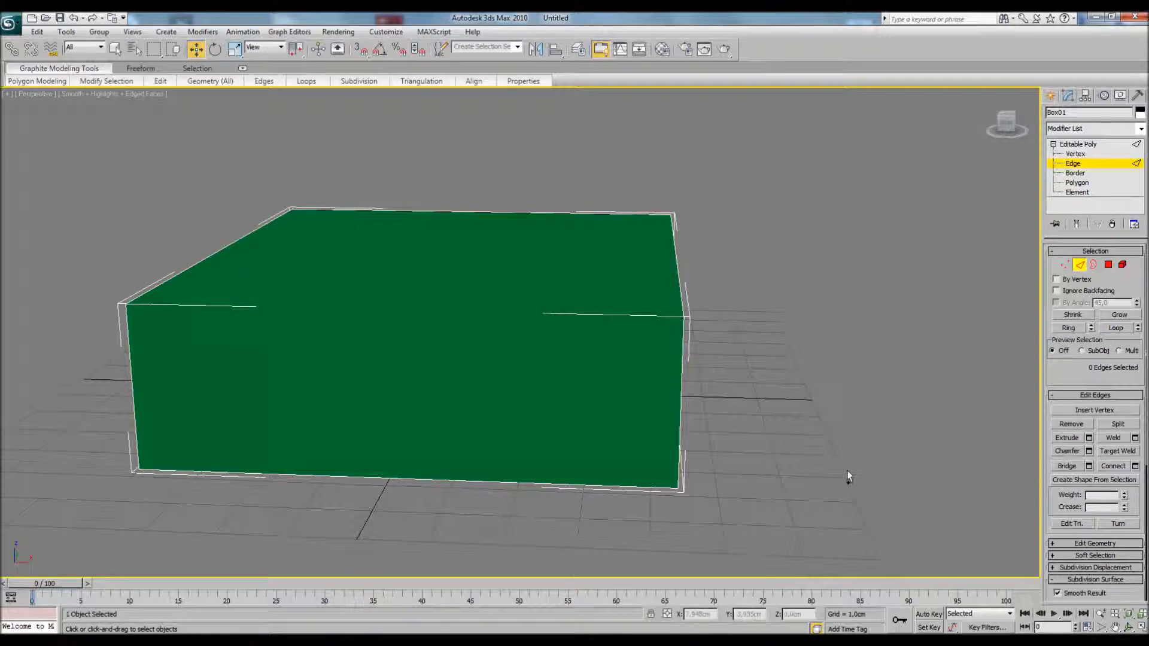
middle_click_drag(847, 471, 758, 452, "alt")
middle_click_drag(825, 328, 551, 262, "alt")
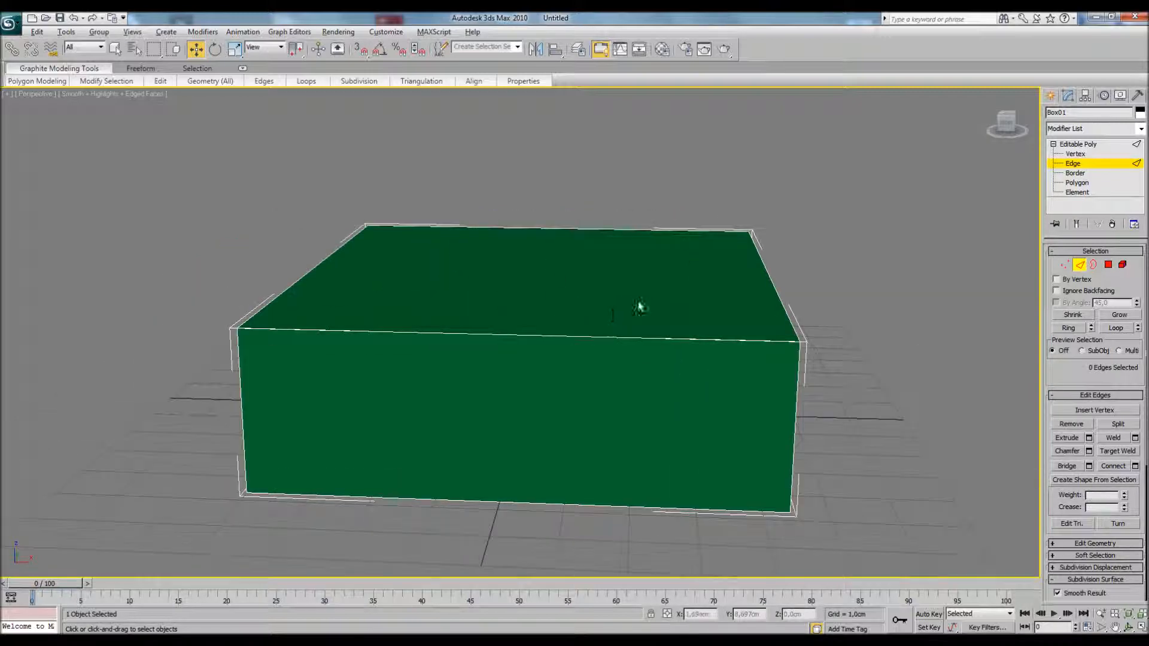
scroll(602, 298, "up", 5)
scroll(626, 307, "down", 8)
scroll(538, 377, "up", 5)
scroll(537, 368, "down", 5)
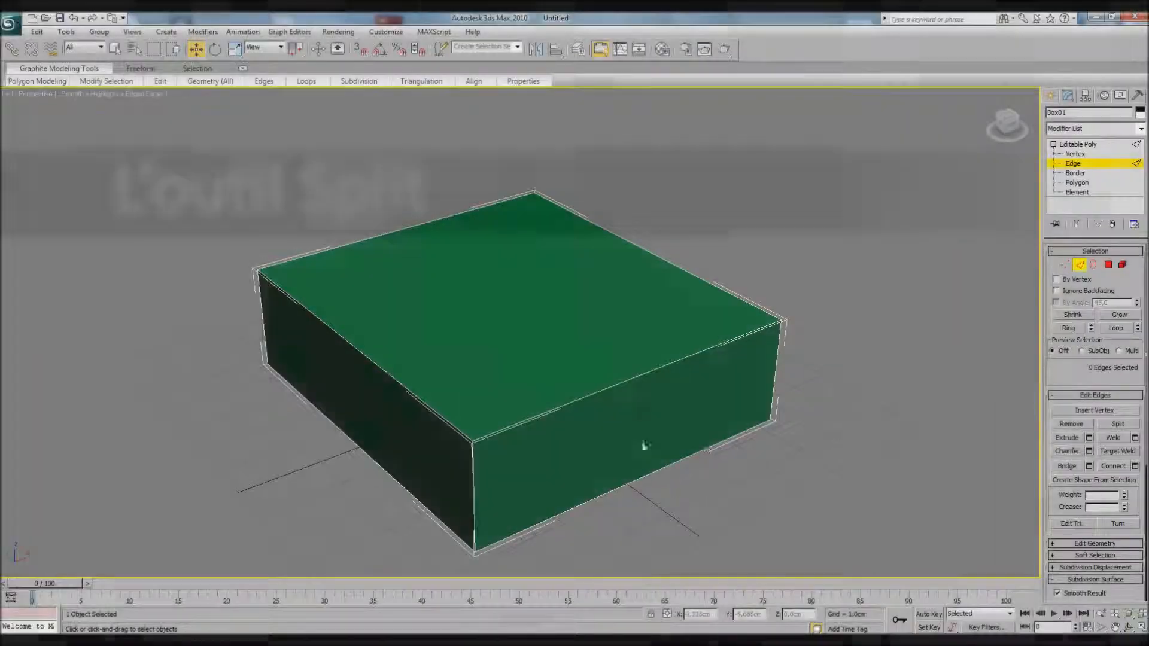
- Region-select the edges around the box's near upper corner
scroll(670, 434, "down", 3)
middle_click_drag(696, 423, 920, 429, "alt")
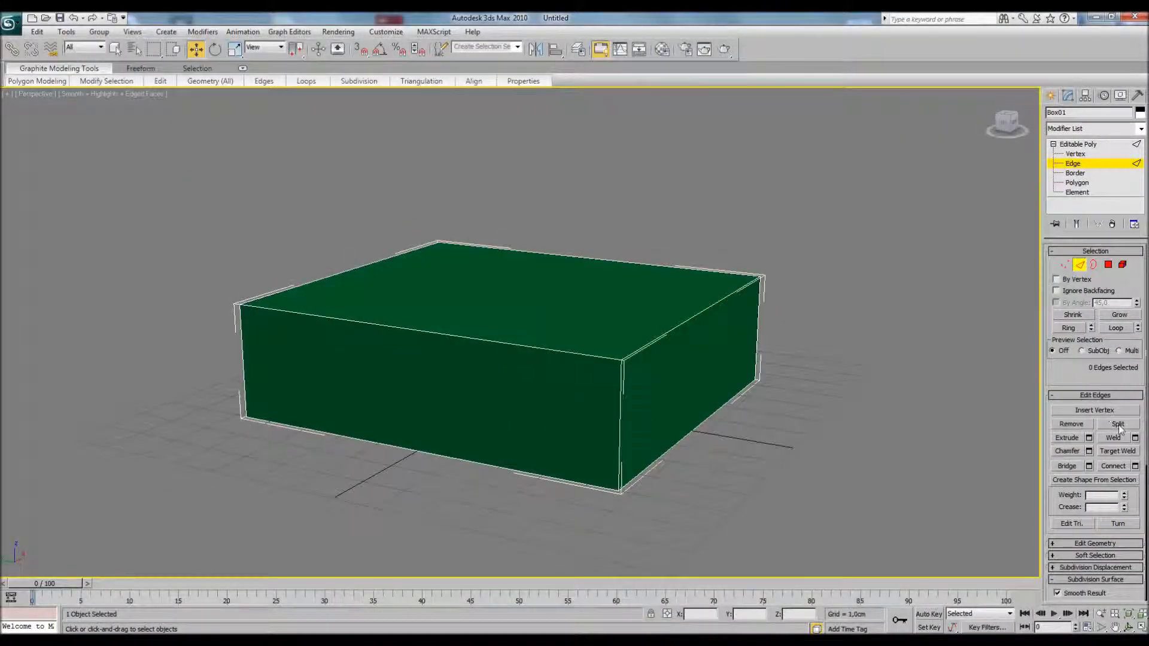
scroll(721, 350, "up", 3)
left_click(575, 382)
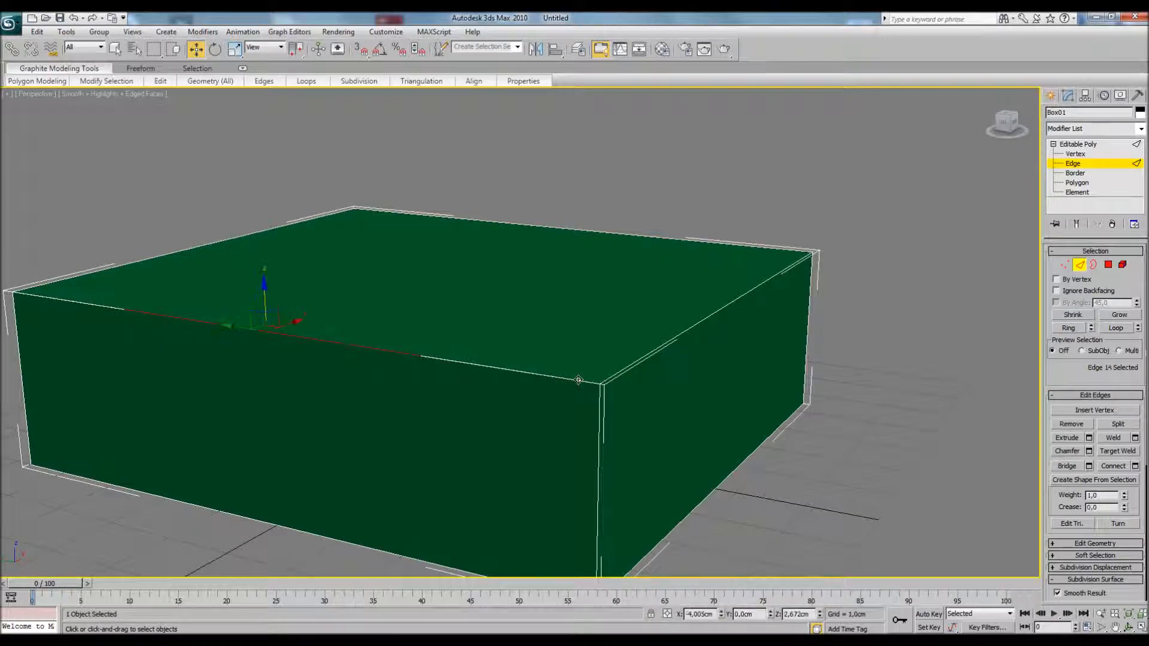
middle_click_drag(578, 381, 606, 388)
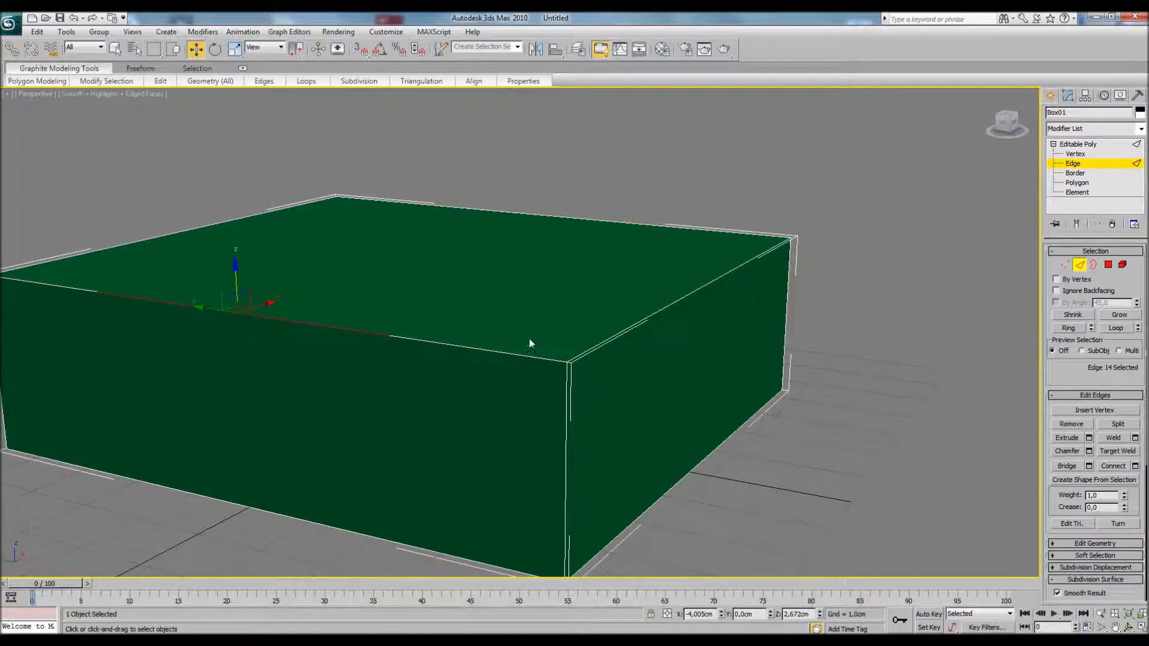
left_click_drag(581, 381, 588, 386)
middle_click_drag(636, 362, 612, 372, "alt")
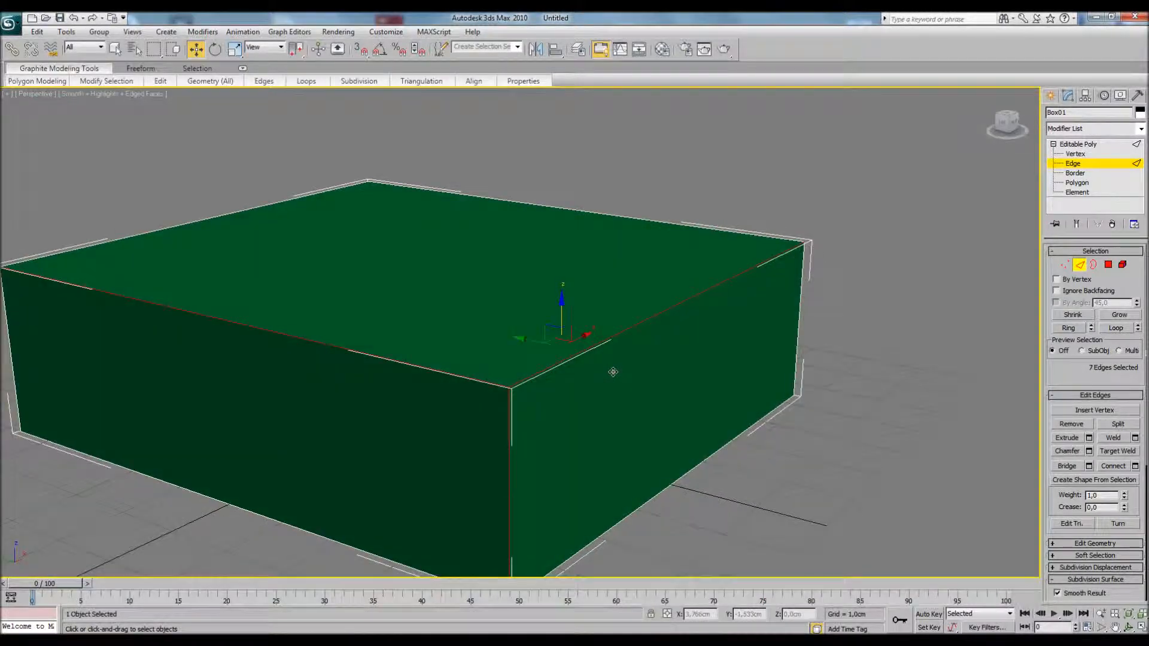
- Deselect the surplus edges, keeping the two upper edges that meet at the near corner, and split them
left_click_drag(411, 393, 574, 357, "alt")
middle_click_drag(588, 386, 192, 389, "alt")
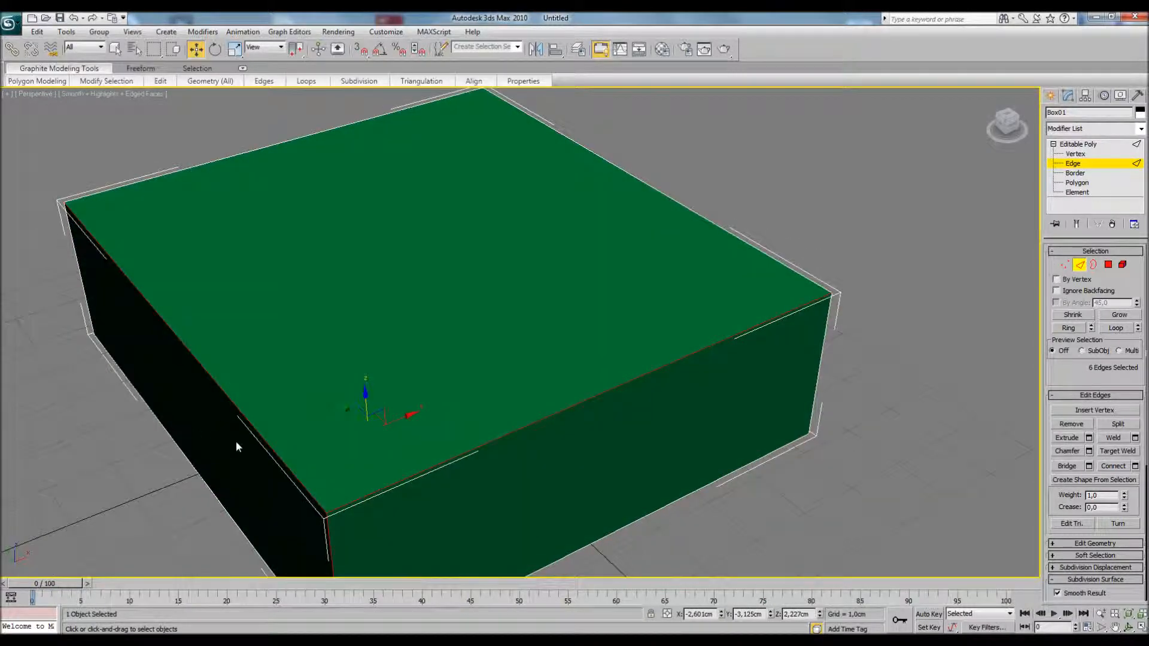
left_click_drag(480, 511, 482, 484, "alt")
middle_click_drag(483, 485, 408, 480, "alt")
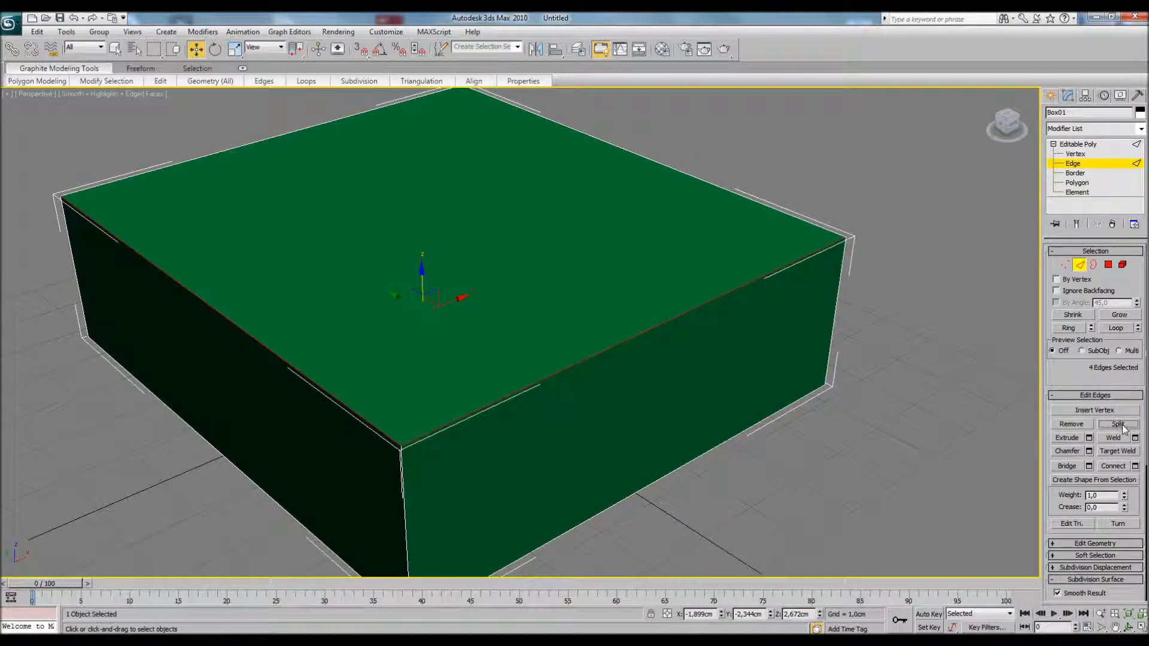
- Lower the two side faces' split upper edges, one to about Z 2.15 cm and the adjacent one to about Z 1.67 cm
left_click(572, 364)
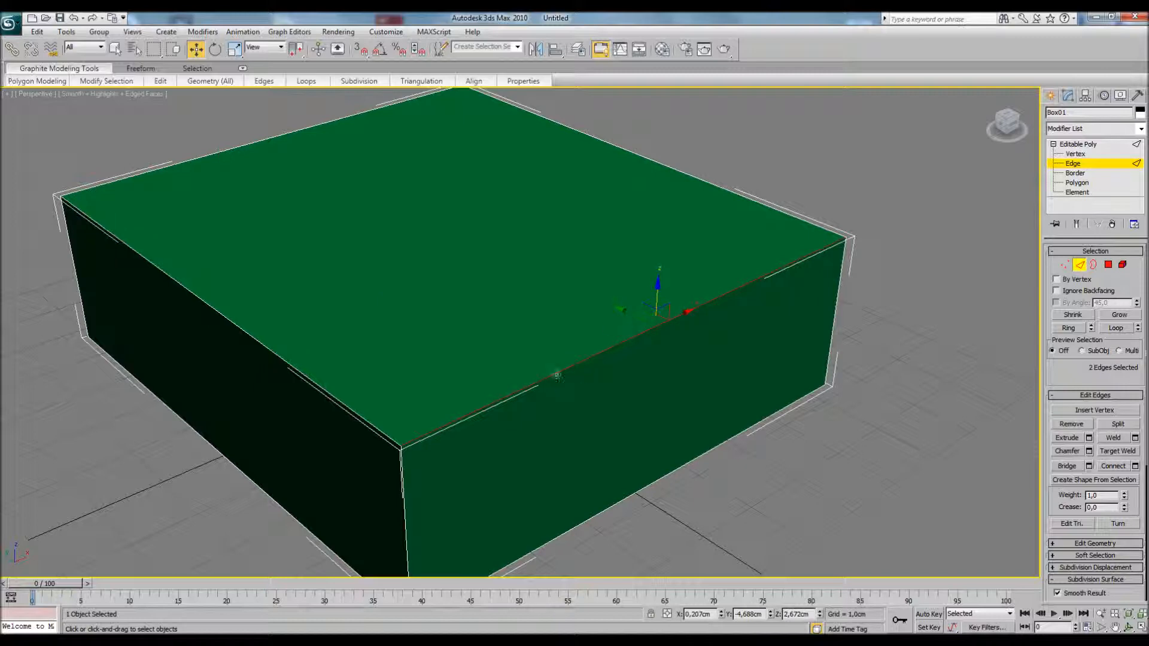
left_click_drag(656, 296, 636, 364)
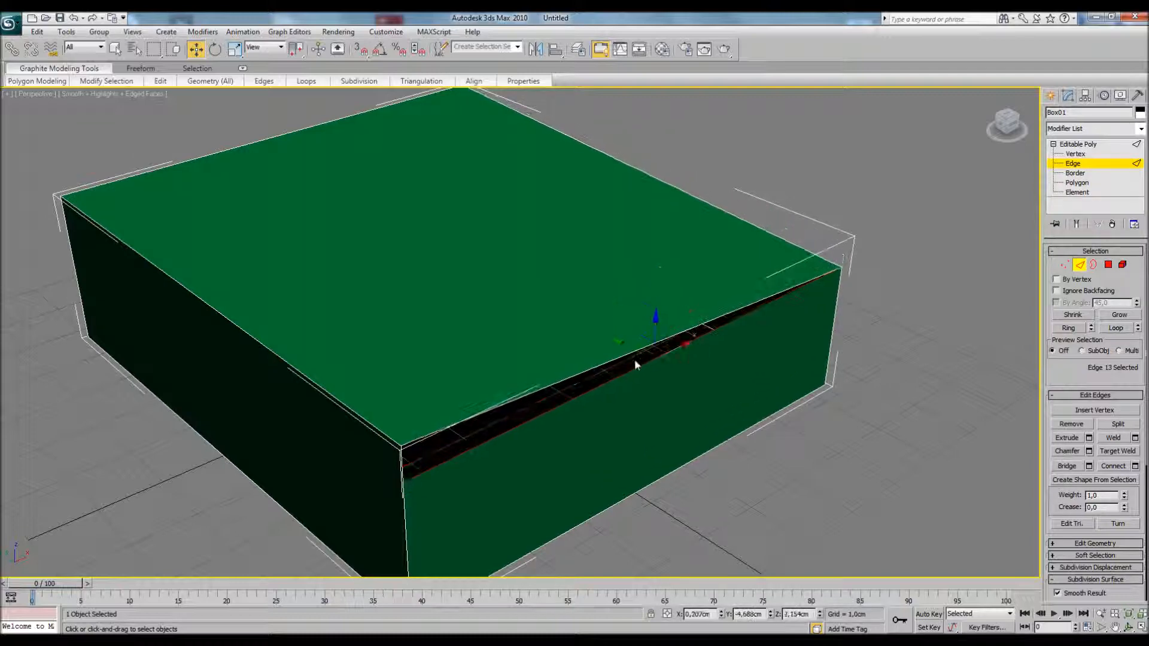
left_click(372, 424)
middle_click_drag(383, 448, 417, 402)
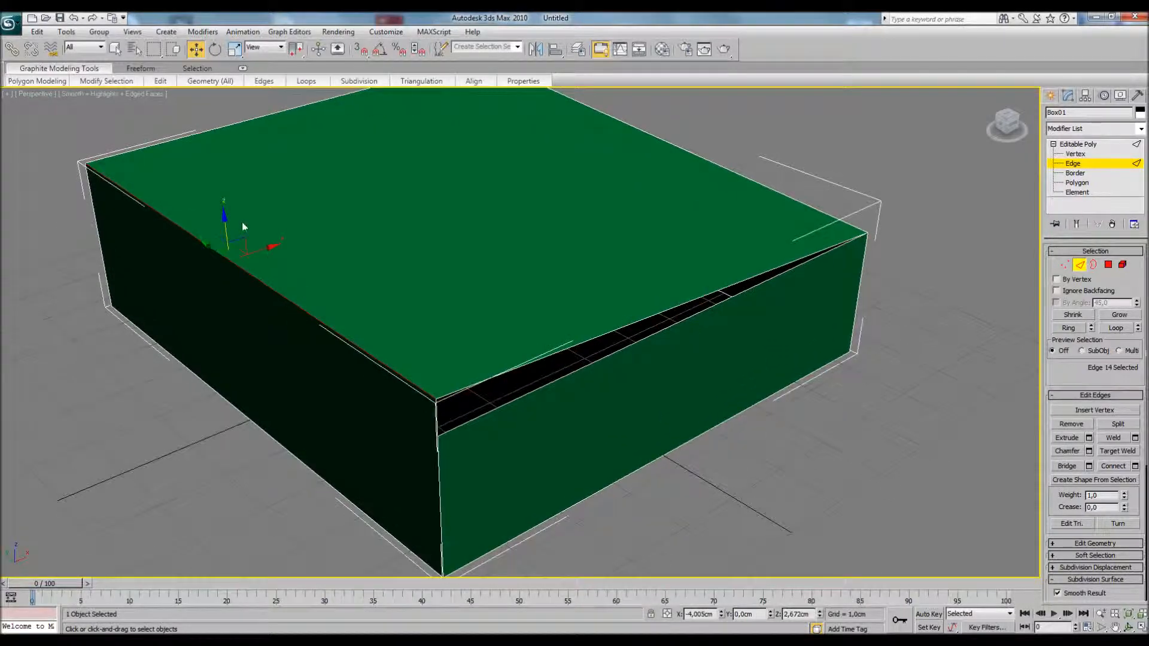
left_click_drag(227, 221, 269, 273)
middle_click_drag(455, 418, 482, 407, "alt")
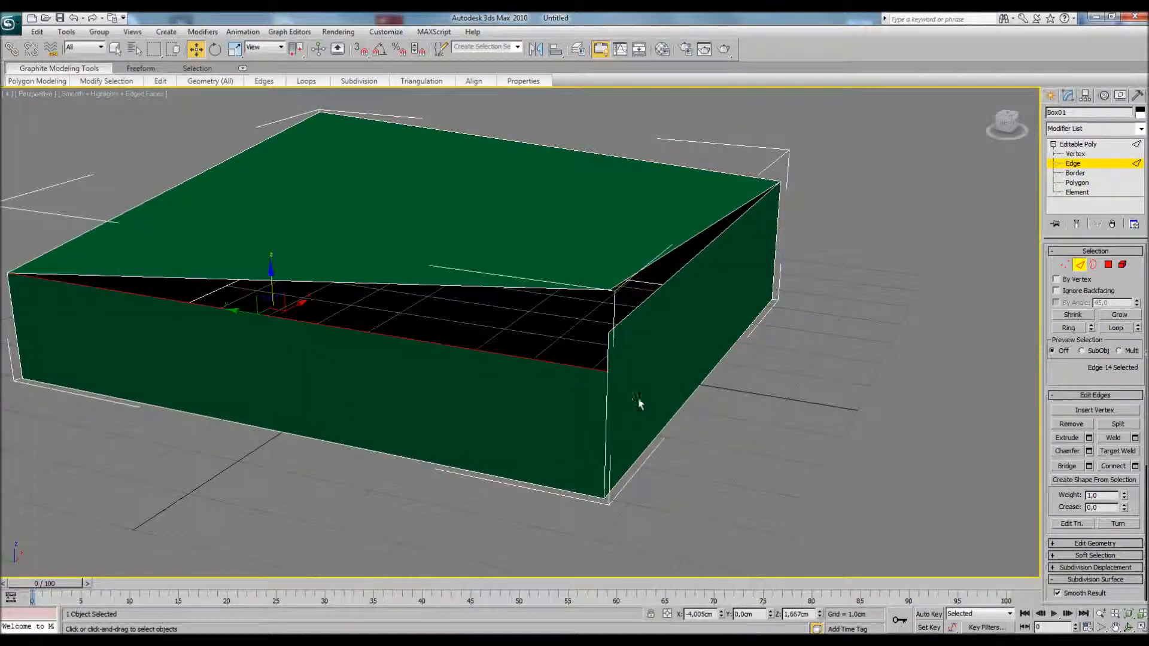
- Split the near vertical corner edge and pull one side face's edge outwards to about Y -6.18 cm
left_click(607, 399)
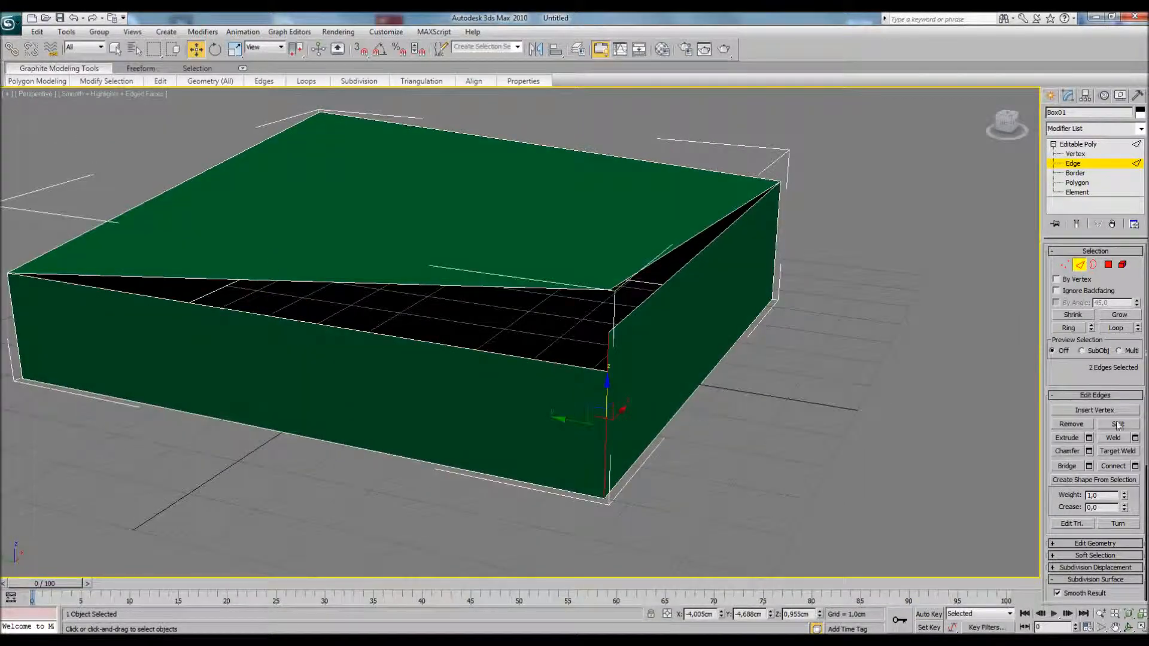
left_click_drag(566, 418, 670, 430)
middle_click_drag(671, 430, 733, 392, "alt")
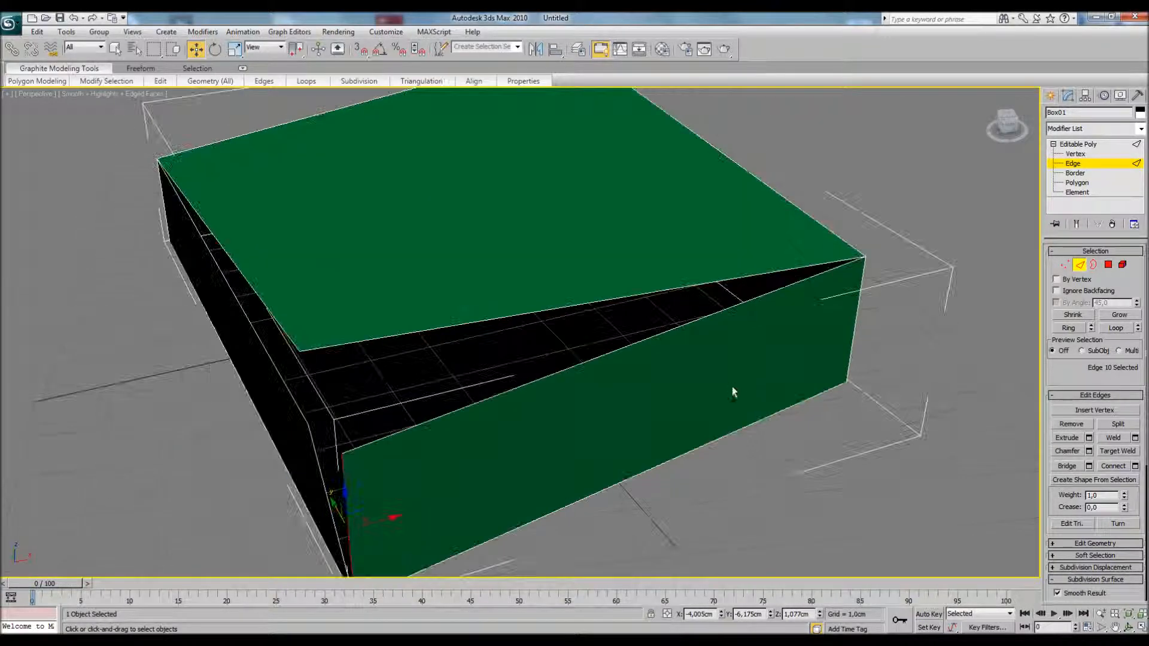
middle_click_drag(473, 393, 560, 291, "alt")
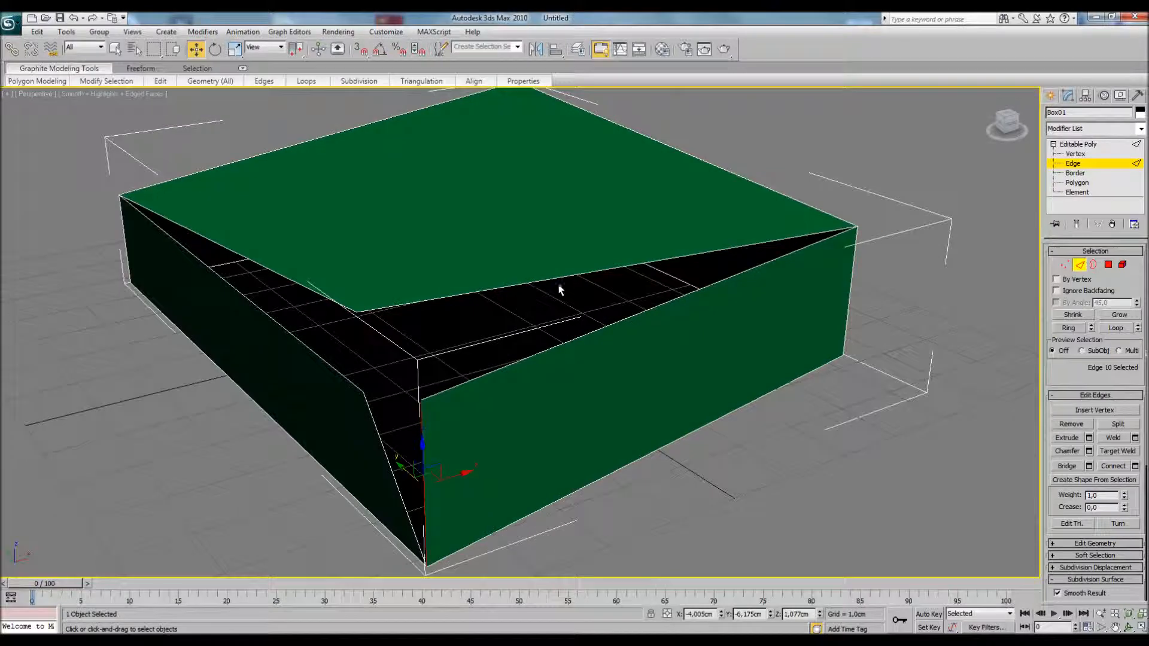
middle_click_drag(524, 359, 554, 363, "alt")
- Undo the edge edits until the box is closed again, and clear the edge selection
key("ctrl+z")
key("ctrl+z")
key("ctrl+z")
key("ctrl+z")
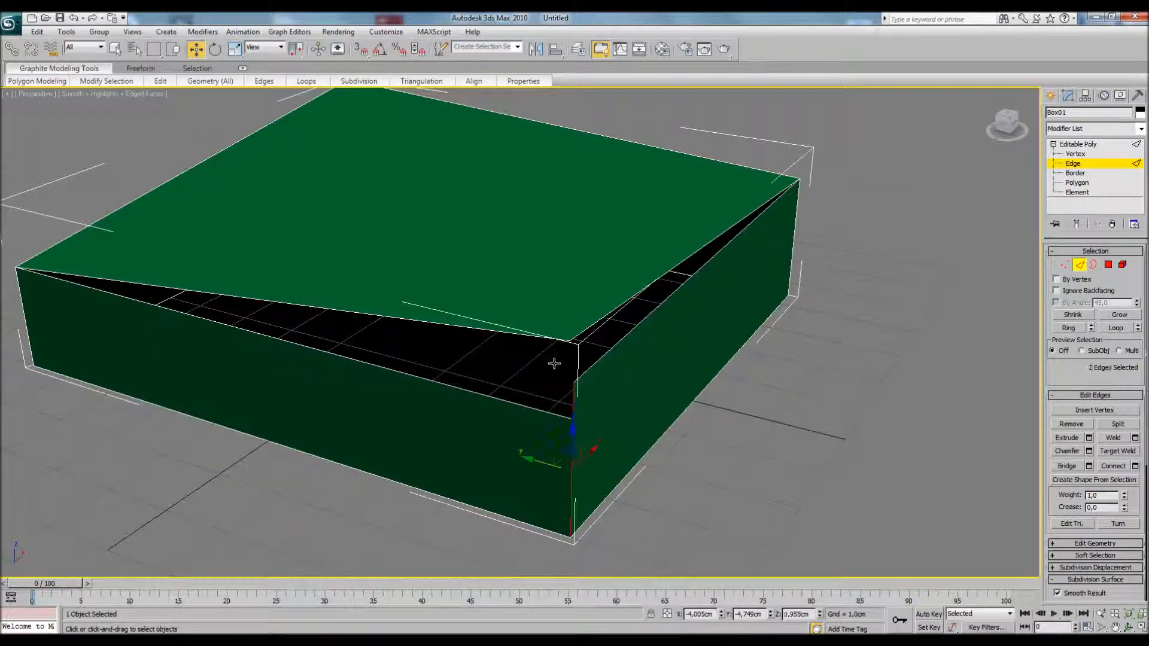
key("ctrl+z")
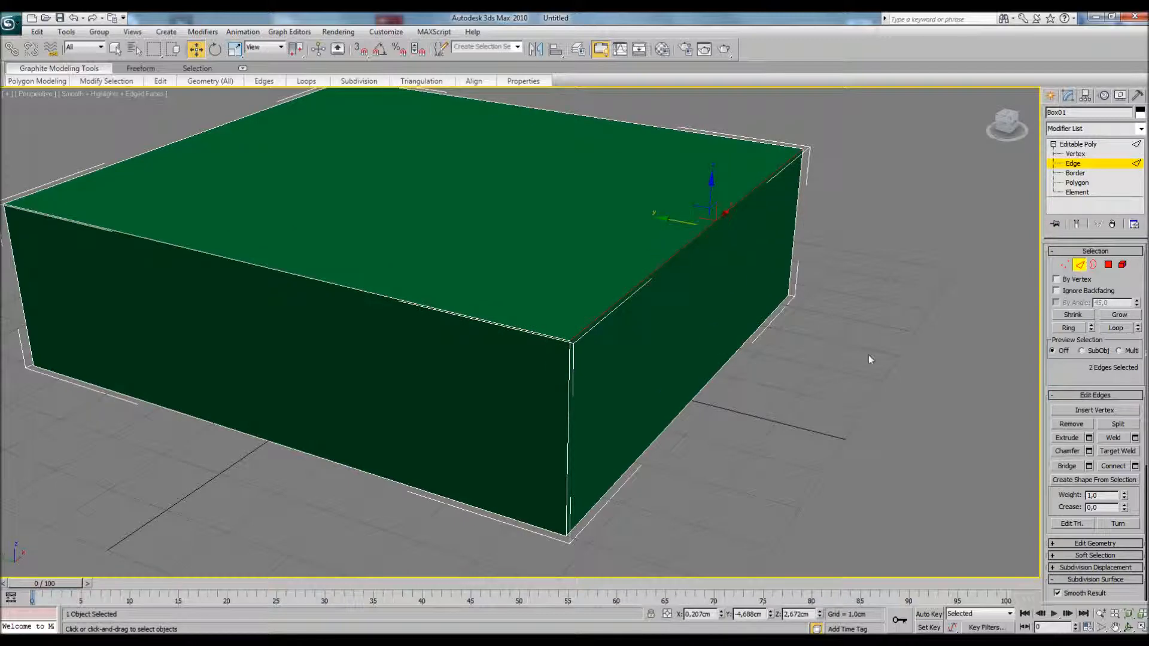
middle_click_drag(868, 354, 842, 358, "alt")
left_click(833, 417)
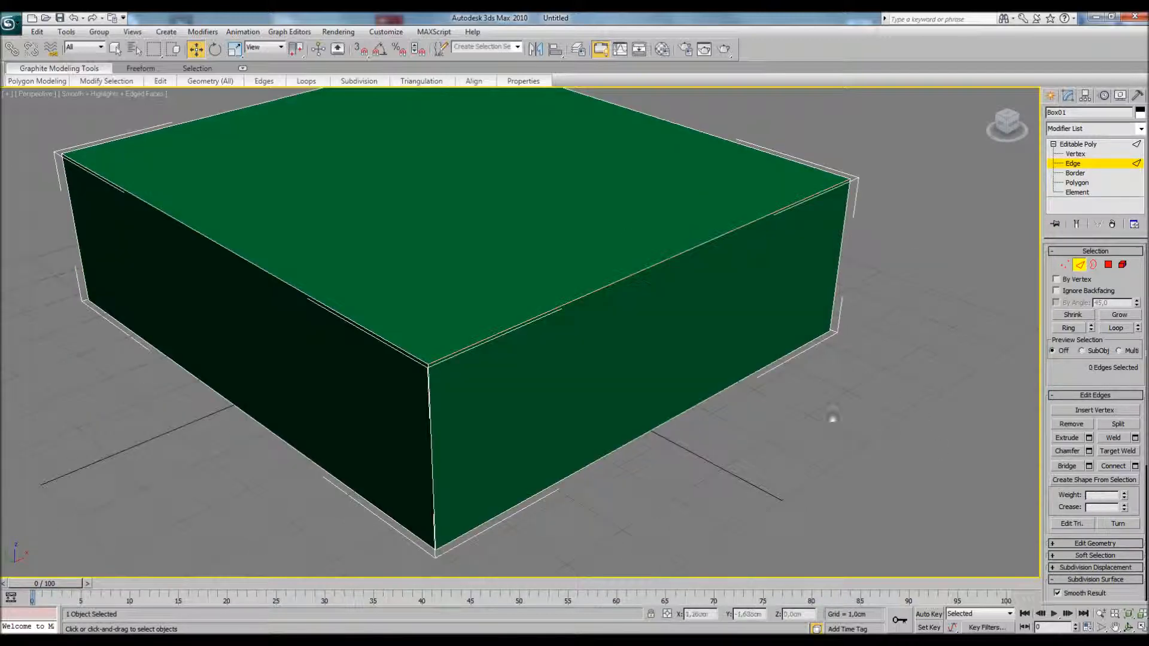
middle_click_drag(833, 418, 640, 417, "alt")
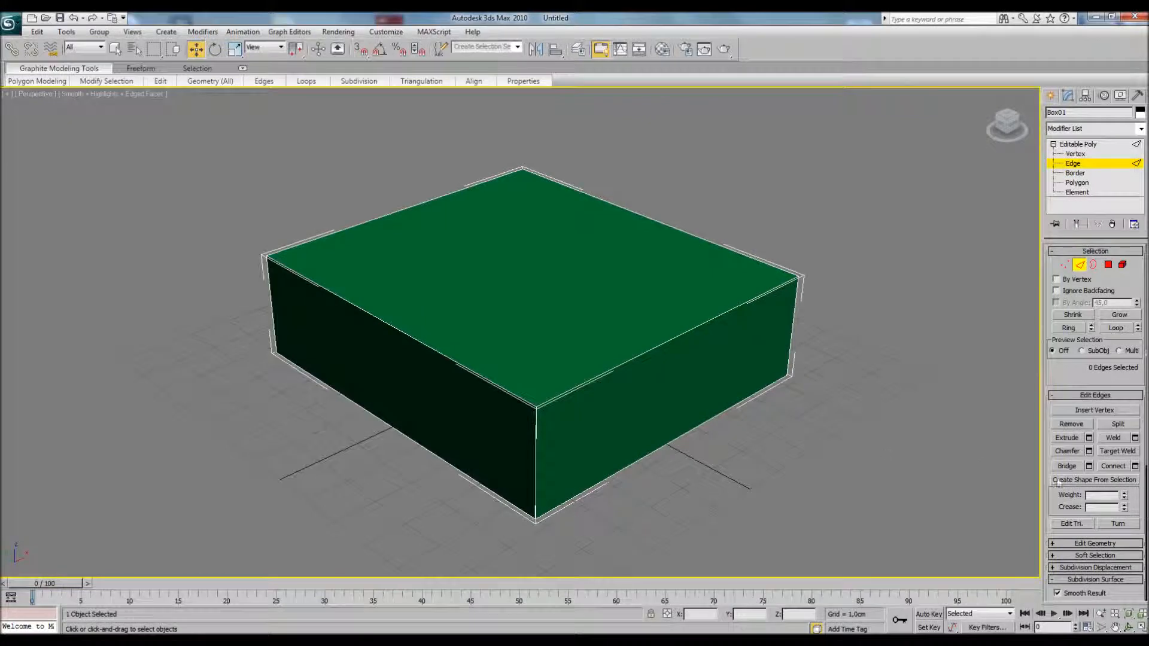
mouse_move(680, 358)
middle_mouse_down("alt")
mouse_move(646, 359)
mouse_move(687, 354)
mouse_move(661, 329)
mouse_move(649, 351)
mouse_move(688, 341)
middle_mouse_up("alt")
scroll(688, 341, "up", 3)
left_click(730, 350)
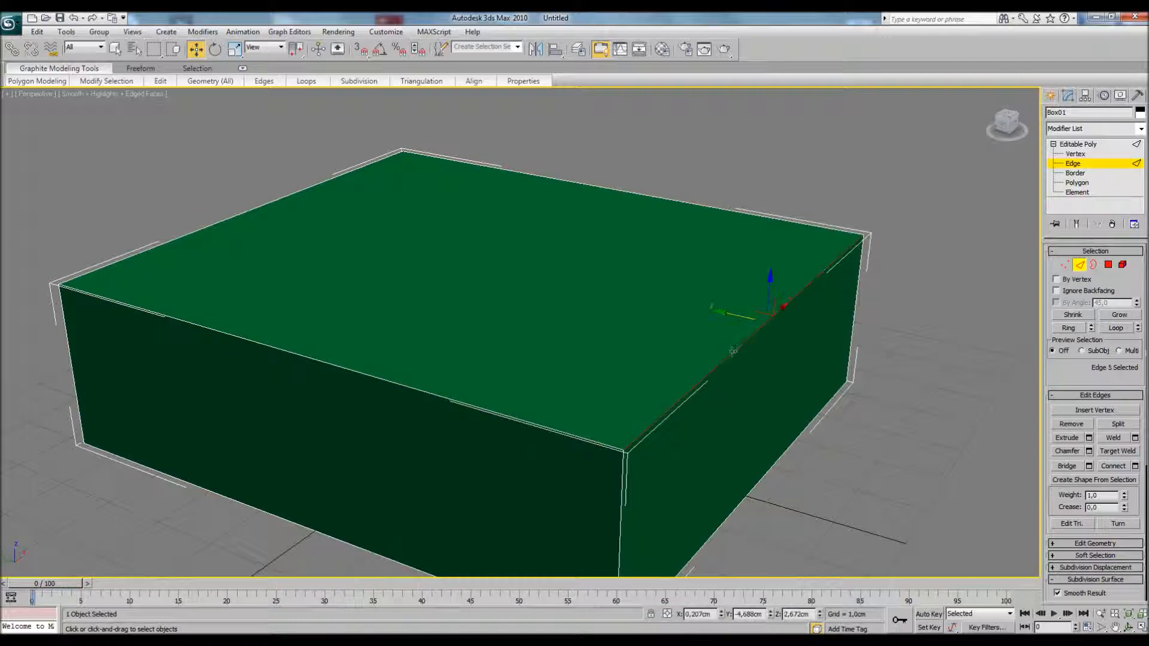
left_click(1088, 437)
mouse_move(816, 339)
middle_mouse_down("alt")
mouse_move(781, 350)
mouse_move(804, 356)
middle_mouse_up("alt")
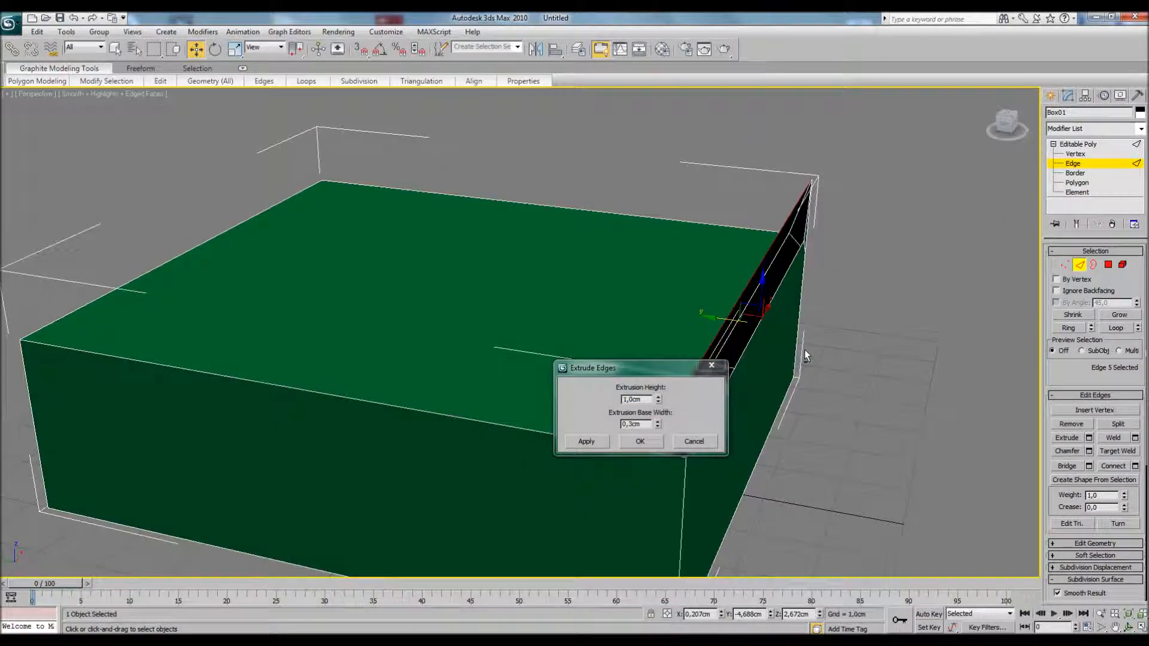
left_click(695, 442)
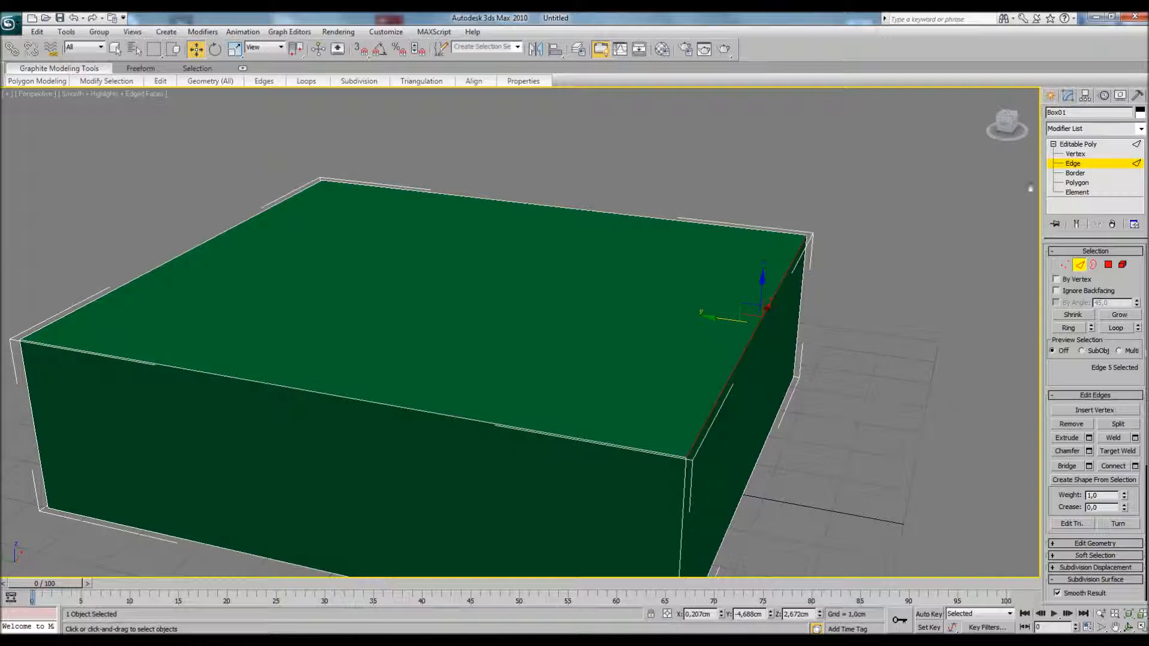
- Delete the existing box and create a new one about 3.86 cm long, 6.75 cm wide and 1.46 cm high
left_click(1084, 146)
key("Delete")
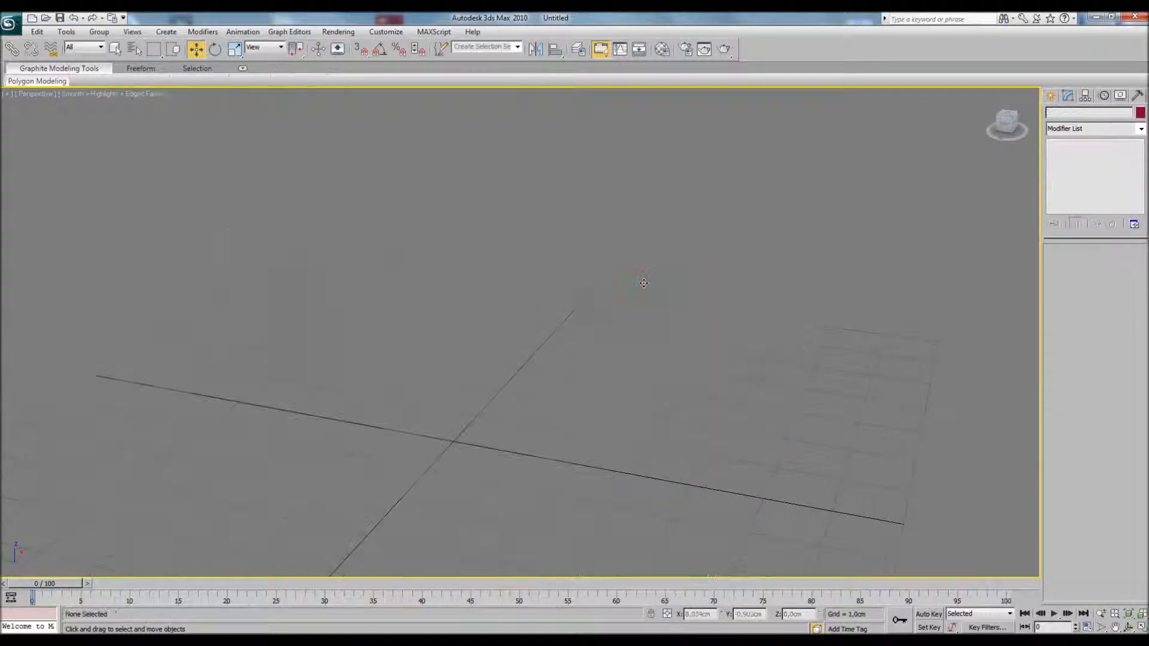
left_click(1050, 96)
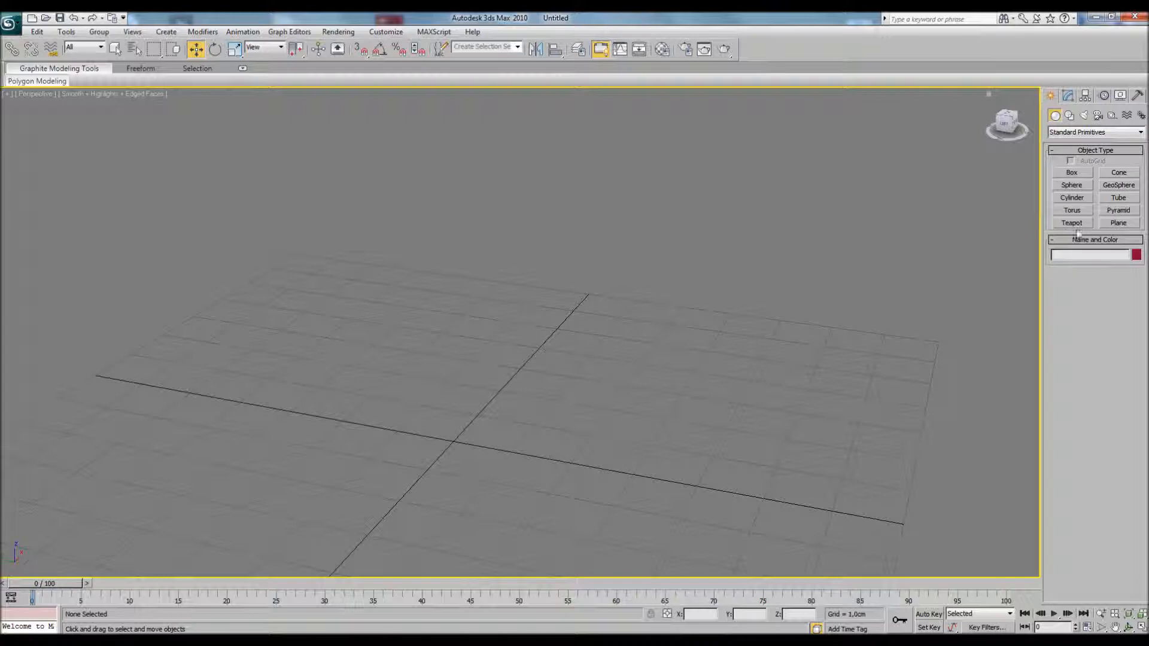
left_click(1072, 172)
scroll(575, 312, "down", 2)
left_click_drag(499, 319, 543, 458)
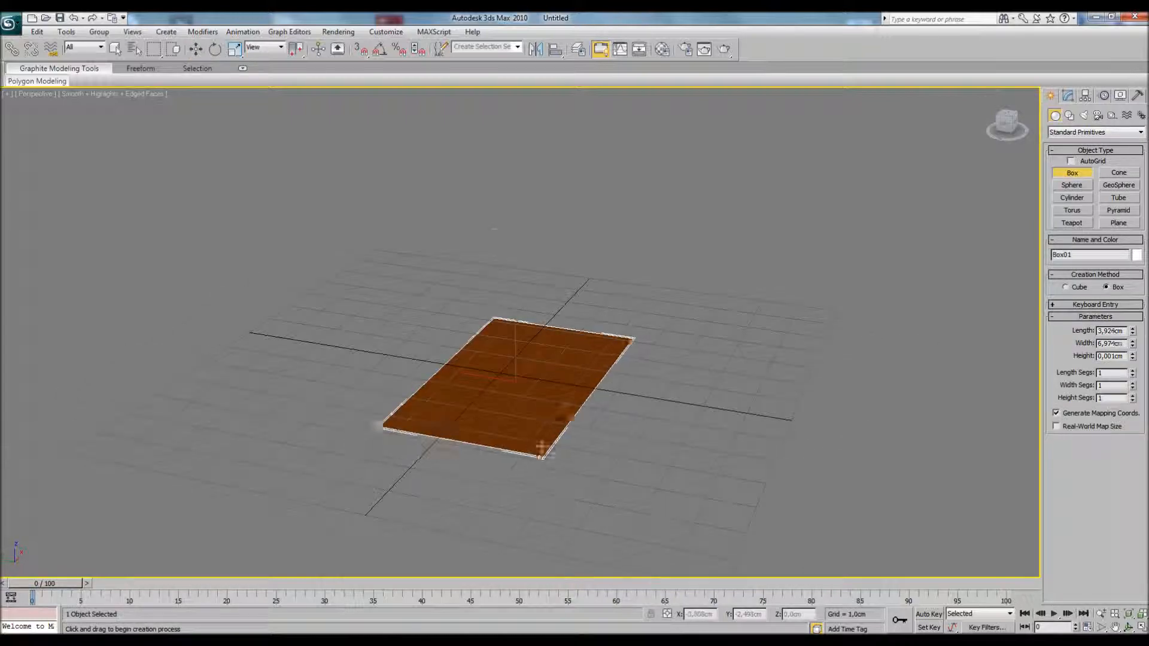
middle_click_drag(636, 386, 616, 384)
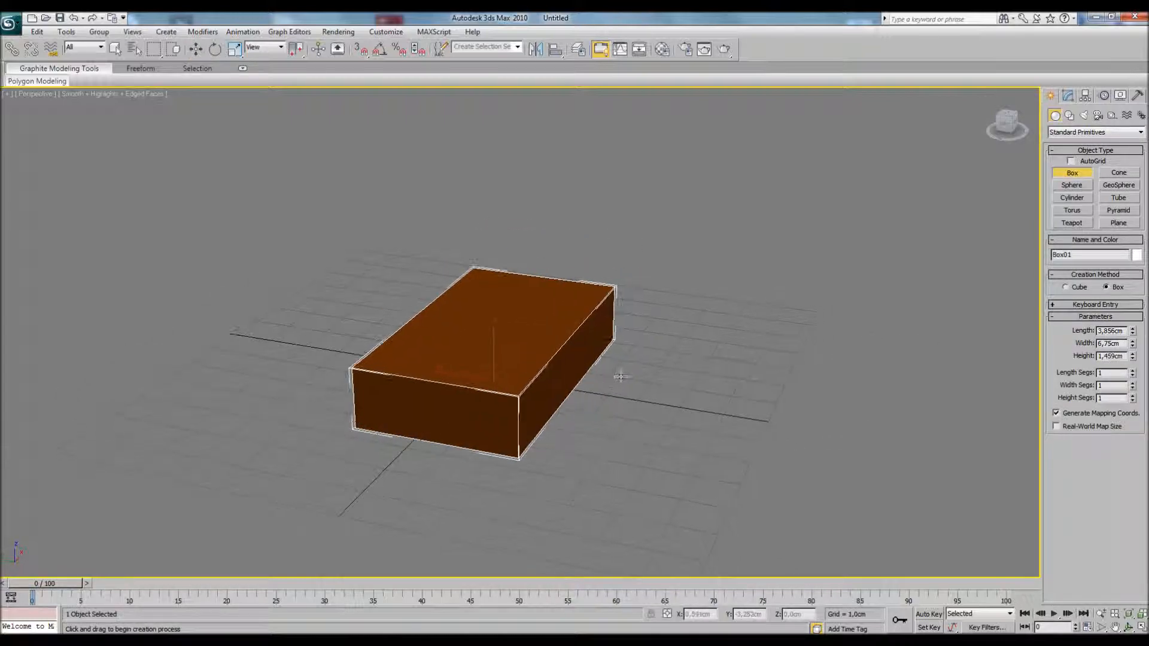
- Convert the new box to an Editable Poly
key("w")
right_click(541, 349)
mouse_move(574, 454)
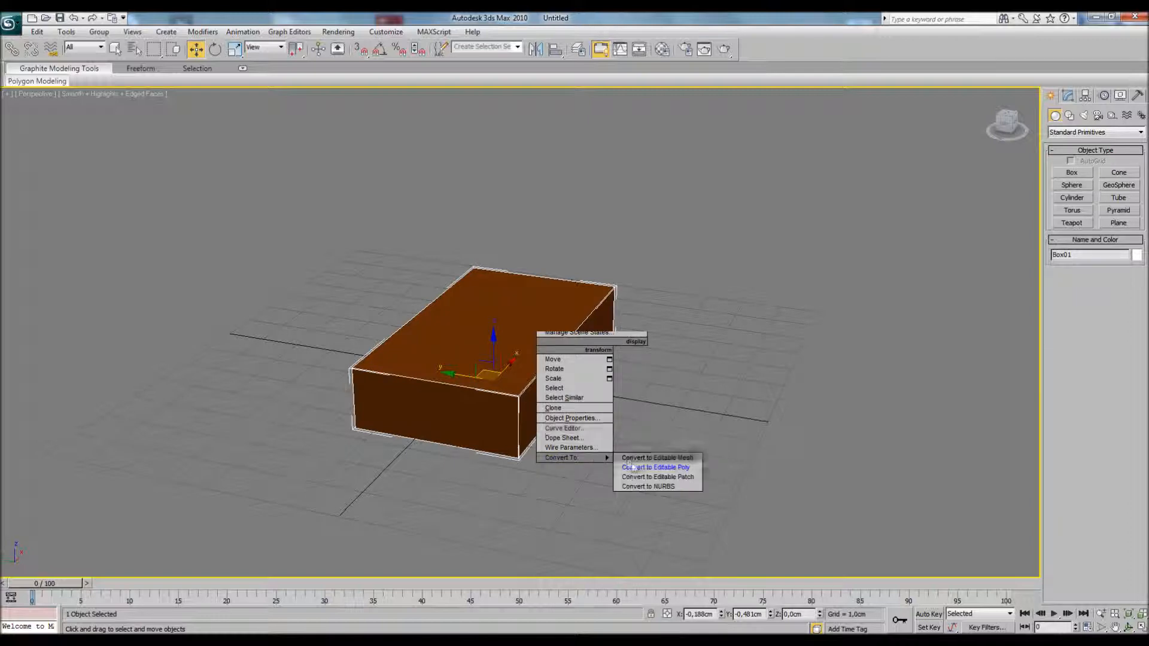
left_click(652, 465)
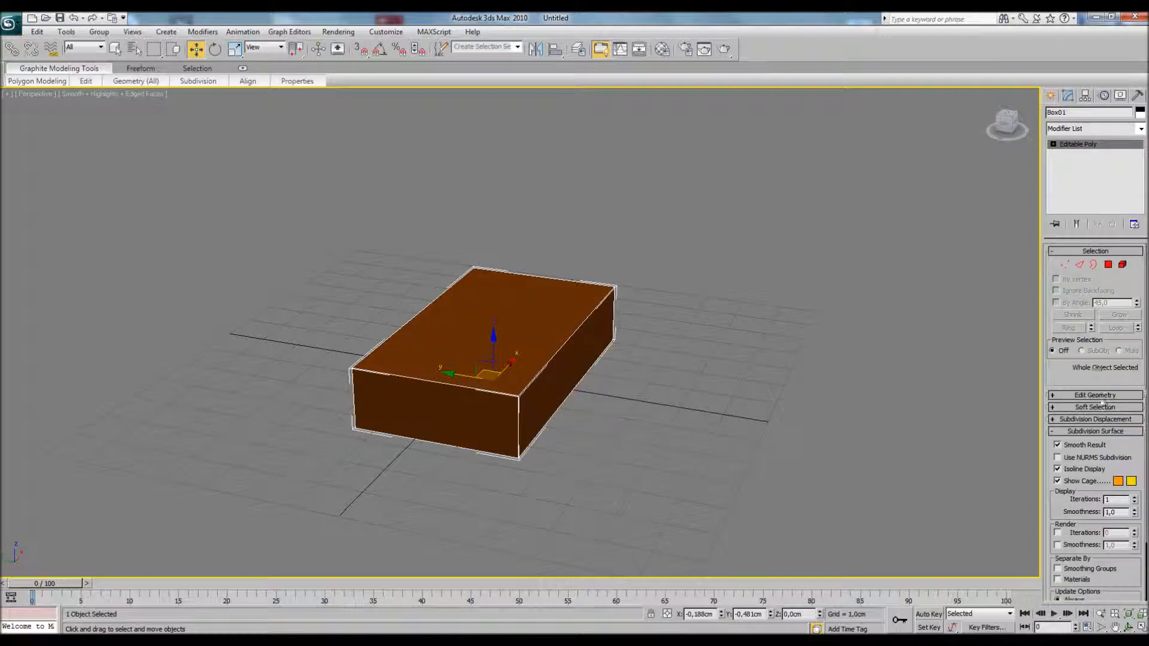
- Collapse the Selection options and expand the Edit Geometry options of the Editable Poly
left_click(1100, 397)
left_click(1102, 329)
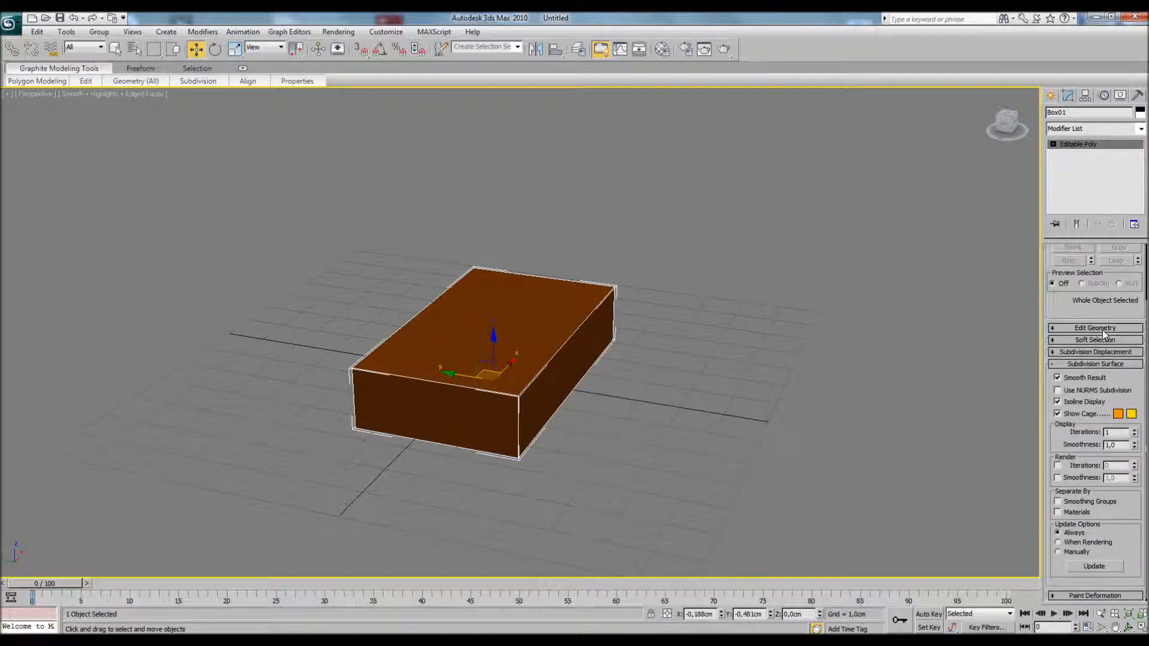
scroll(1103, 331, "up", 2)
left_click(1080, 252)
left_click(1084, 263)
left_click(1086, 264)
left_click(1085, 262)
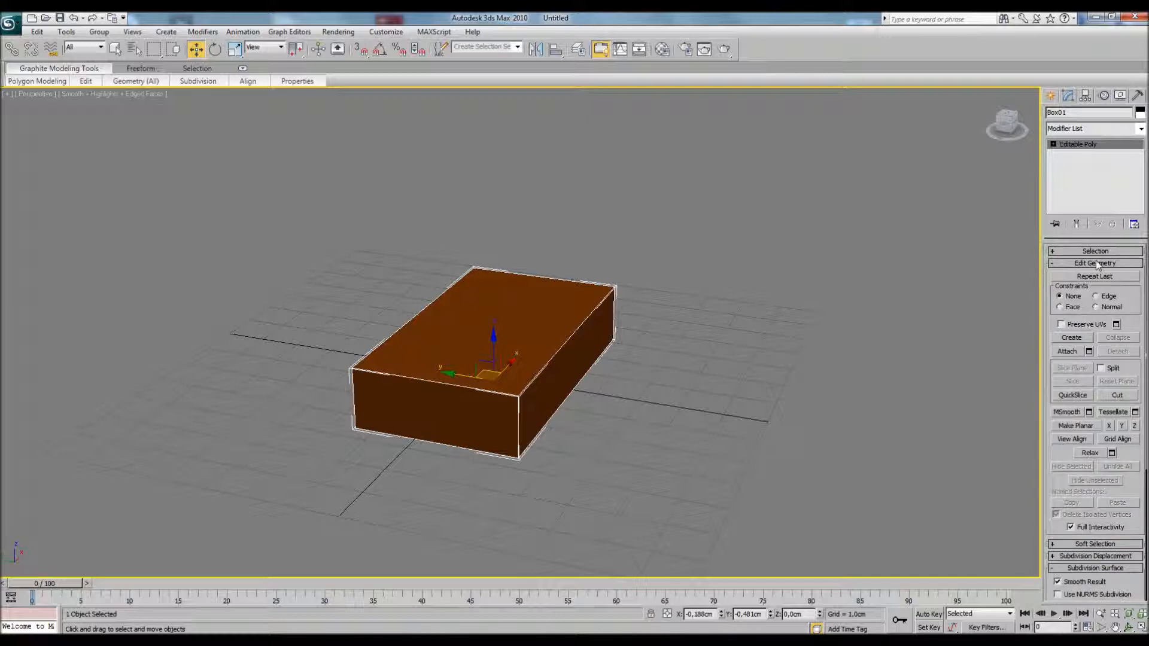
left_click(1096, 261)
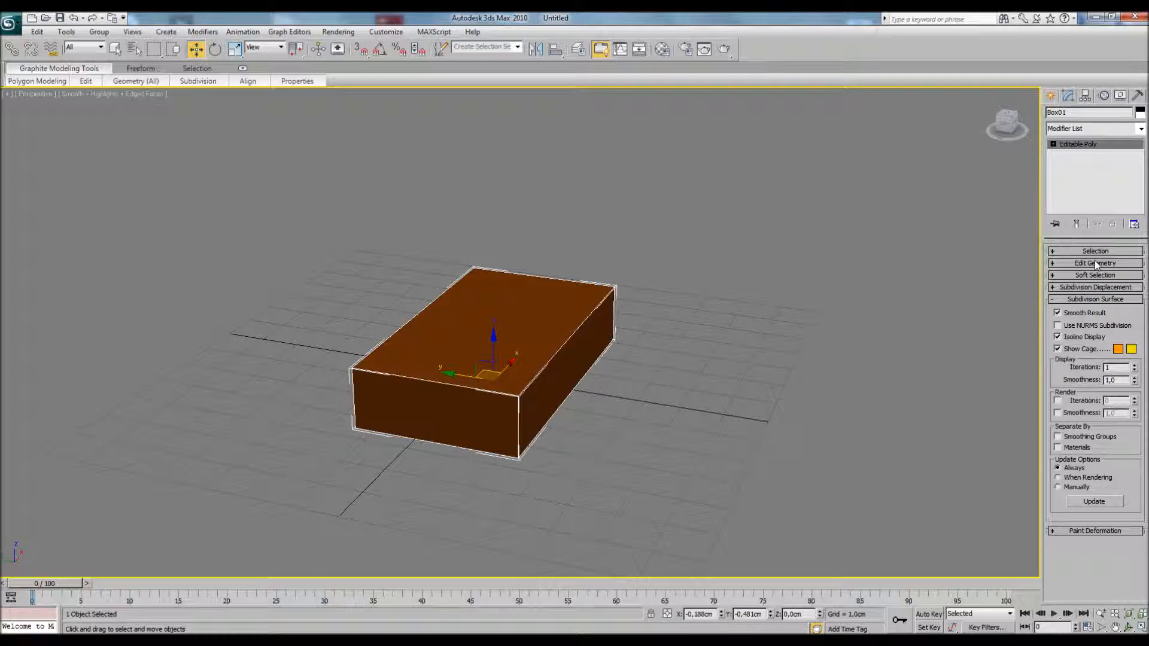
left_click(1094, 263)
- Switch to Edge level and select the upper long edge on one side of the box
left_click(1053, 145)
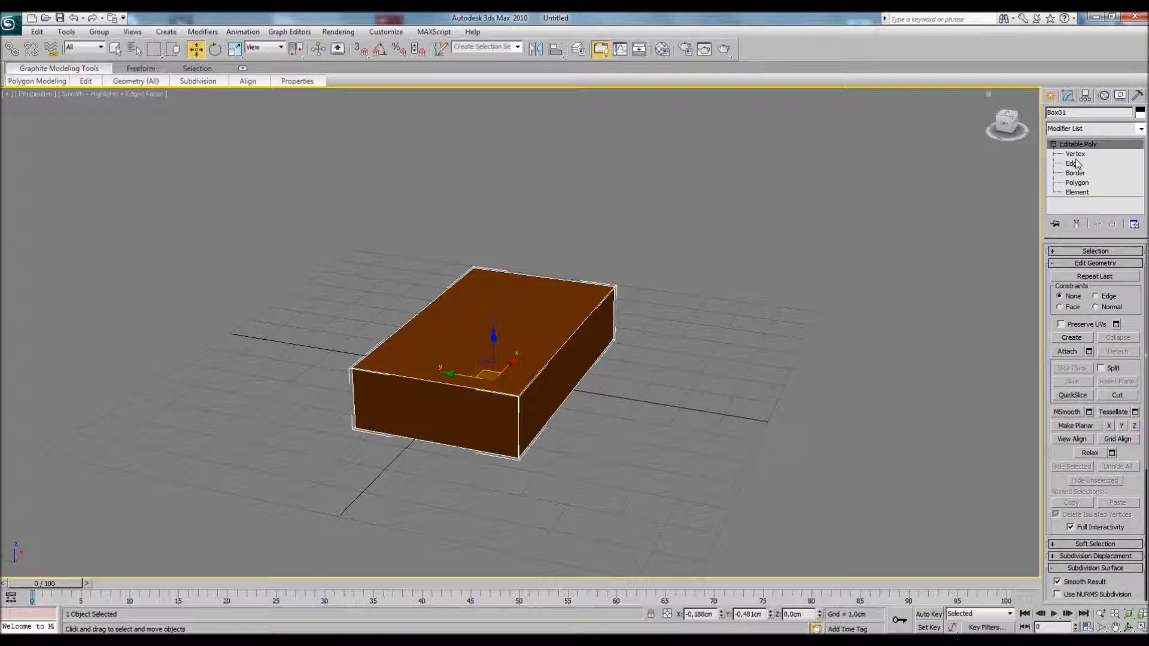
left_click(1073, 163)
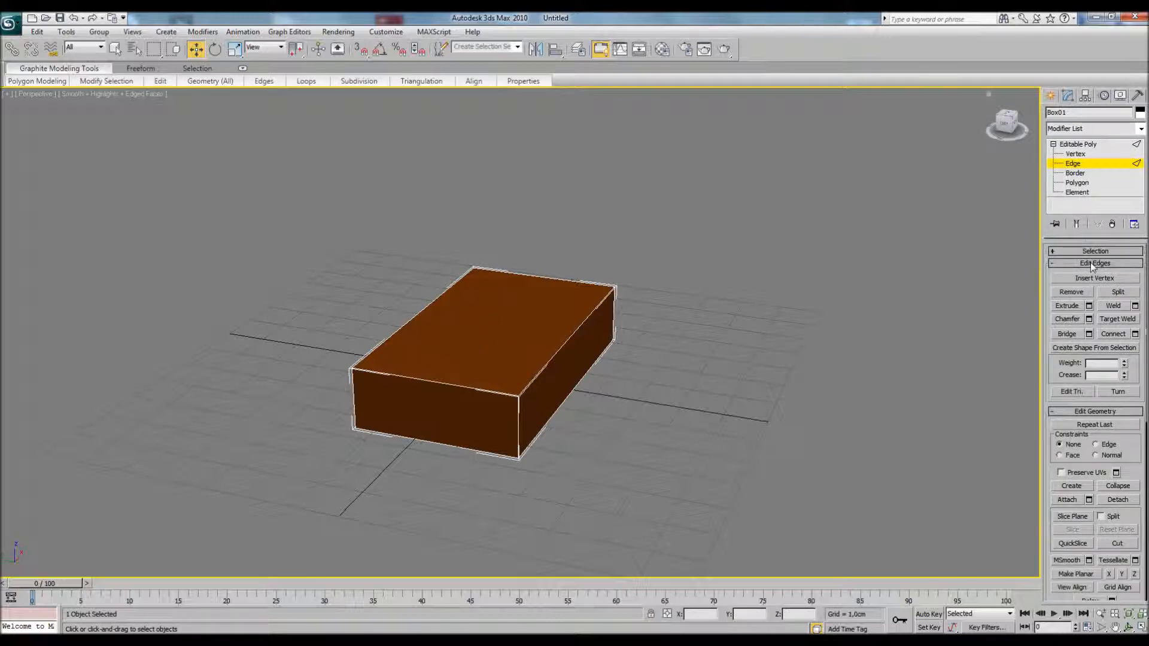
scroll(703, 349, "up", 3)
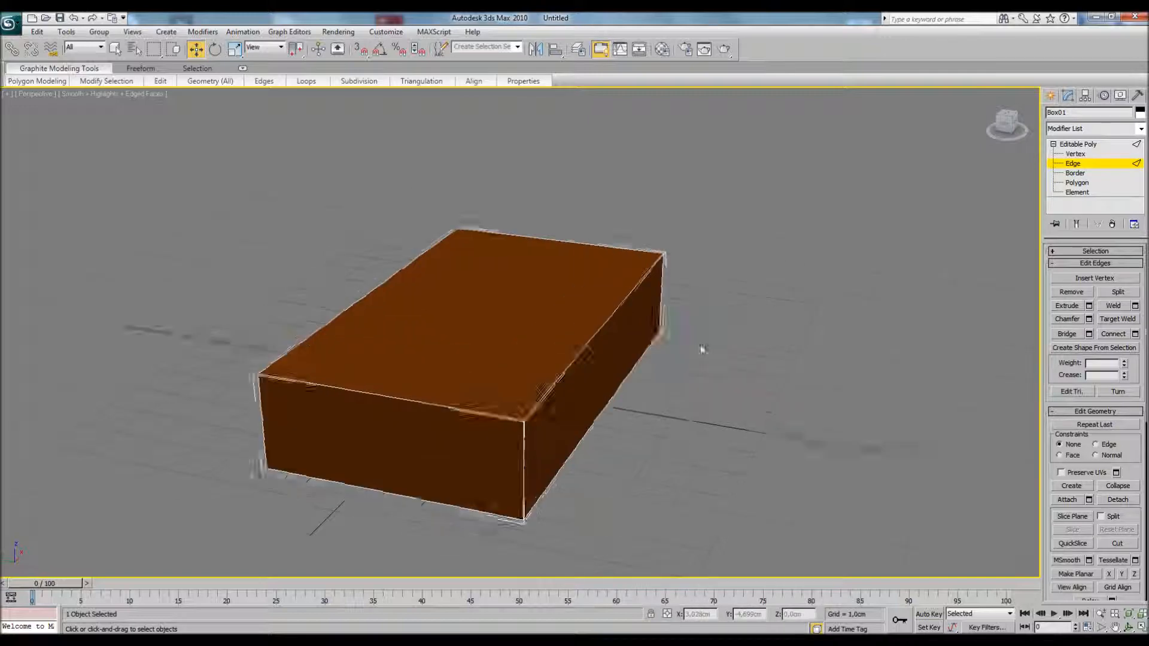
scroll(703, 349, "up", 3)
left_click(602, 374)
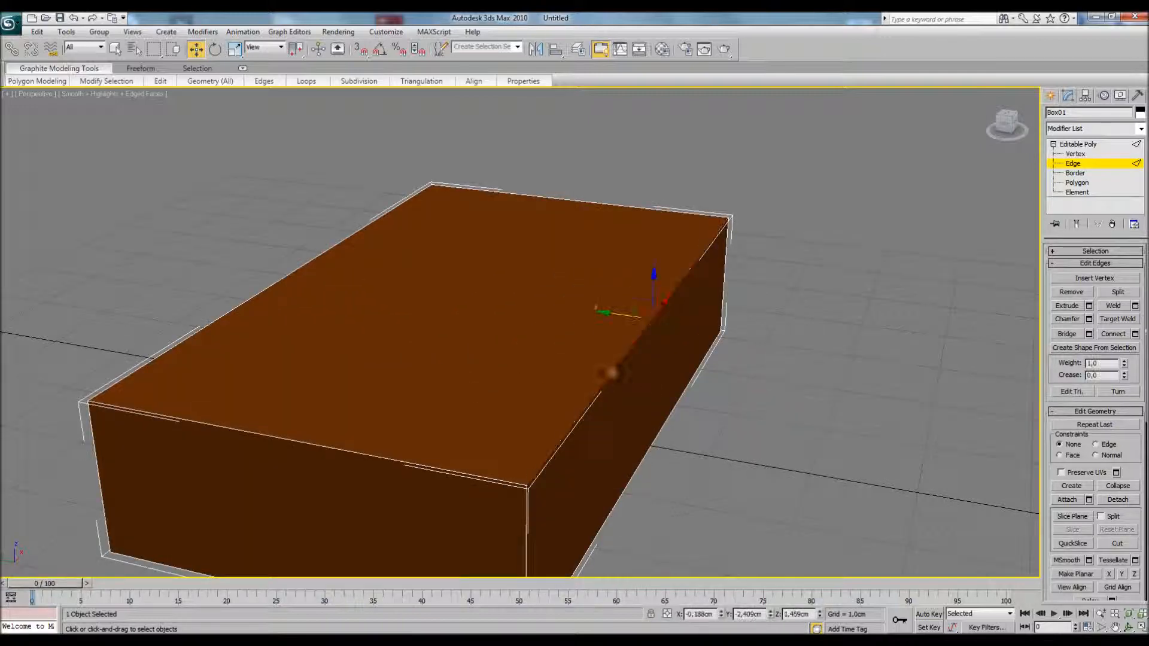
- Preview an extrusion of the long edge with a height of 0.68 cm and a base width of 0.39 cm
left_click(1088, 306)
scroll(812, 343, "up", 4)
middle_click_drag(819, 332, 820, 326, "alt")
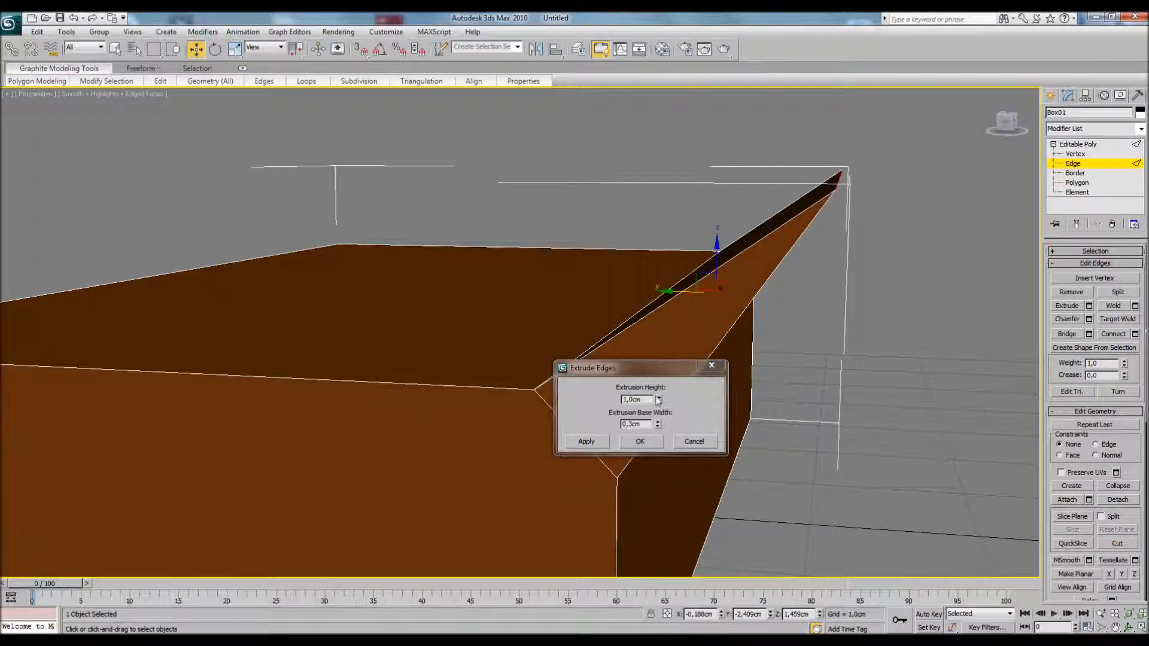
left_click_drag(658, 401, 694, 415)
left_click_drag(656, 367, 923, 378)
middle_click_drag(548, 258, 676, 377, "alt")
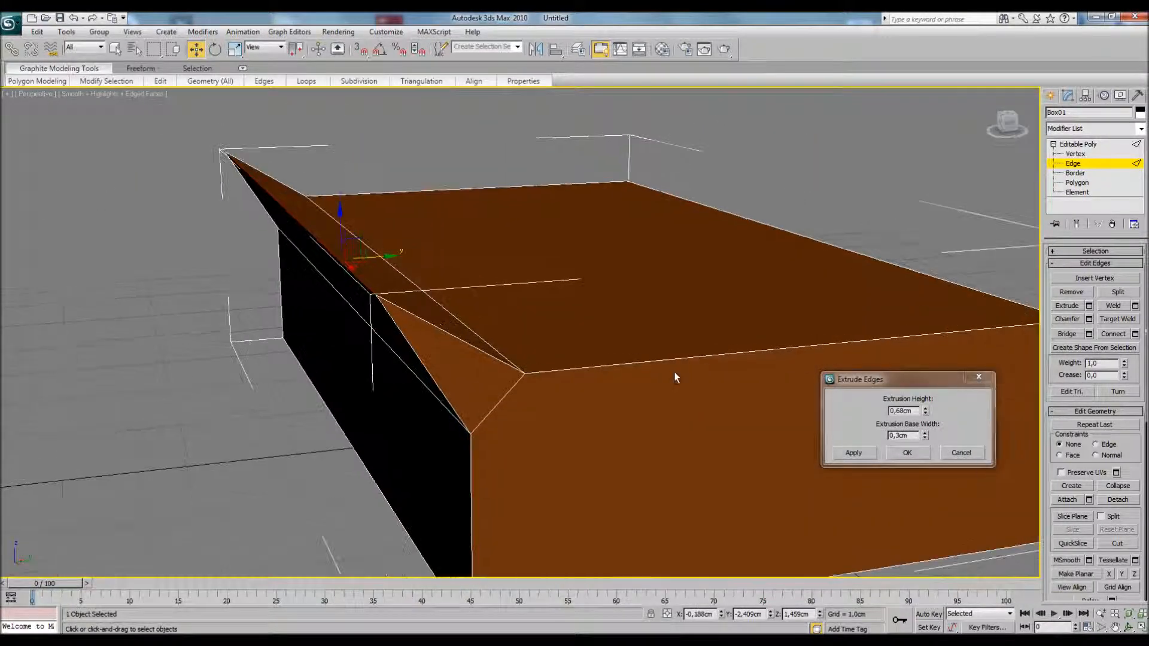
left_click_drag(926, 438, 609, 366)
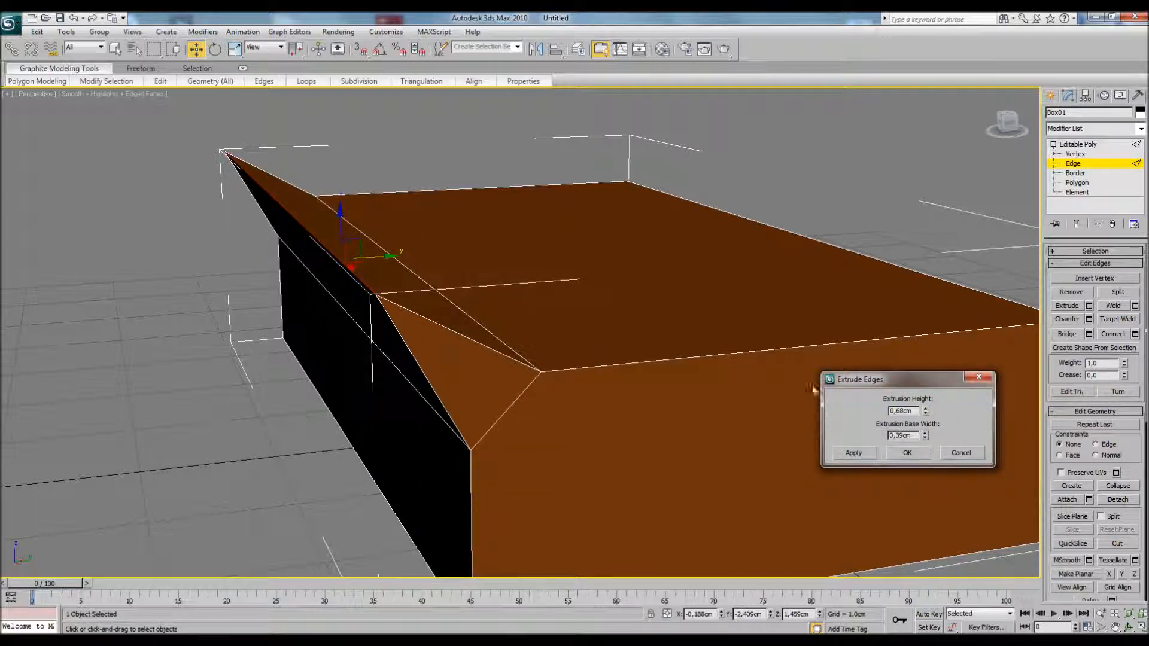
middle_click_drag(474, 360, 451, 364, "alt")
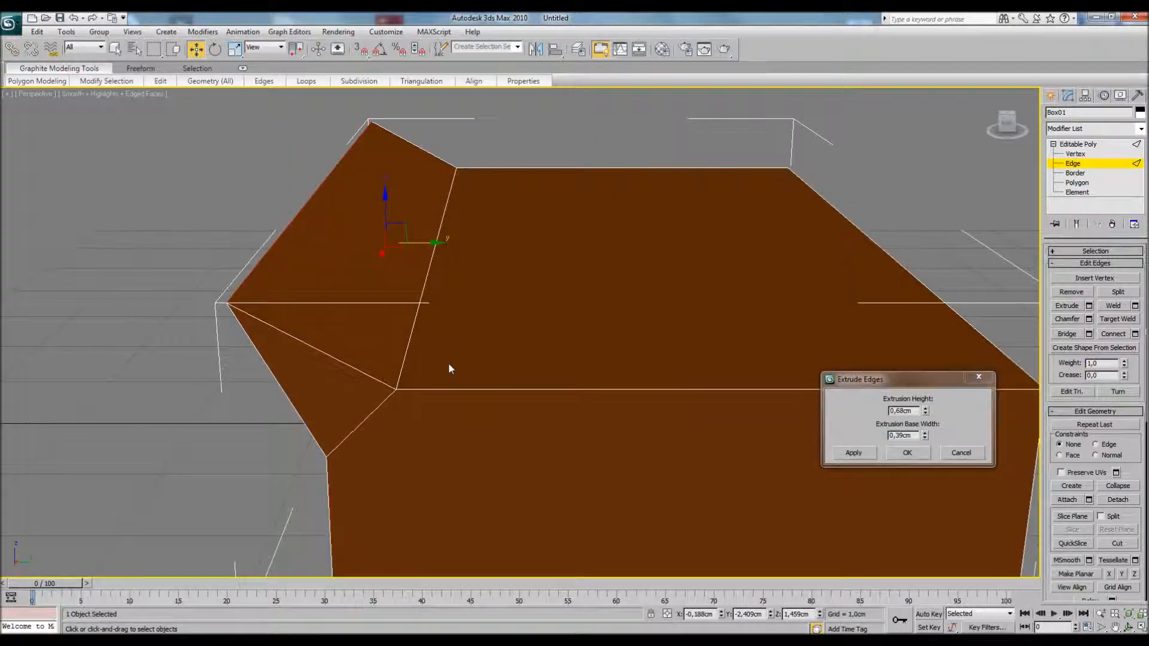
middle_click_drag(278, 260, 405, 350, "alt")
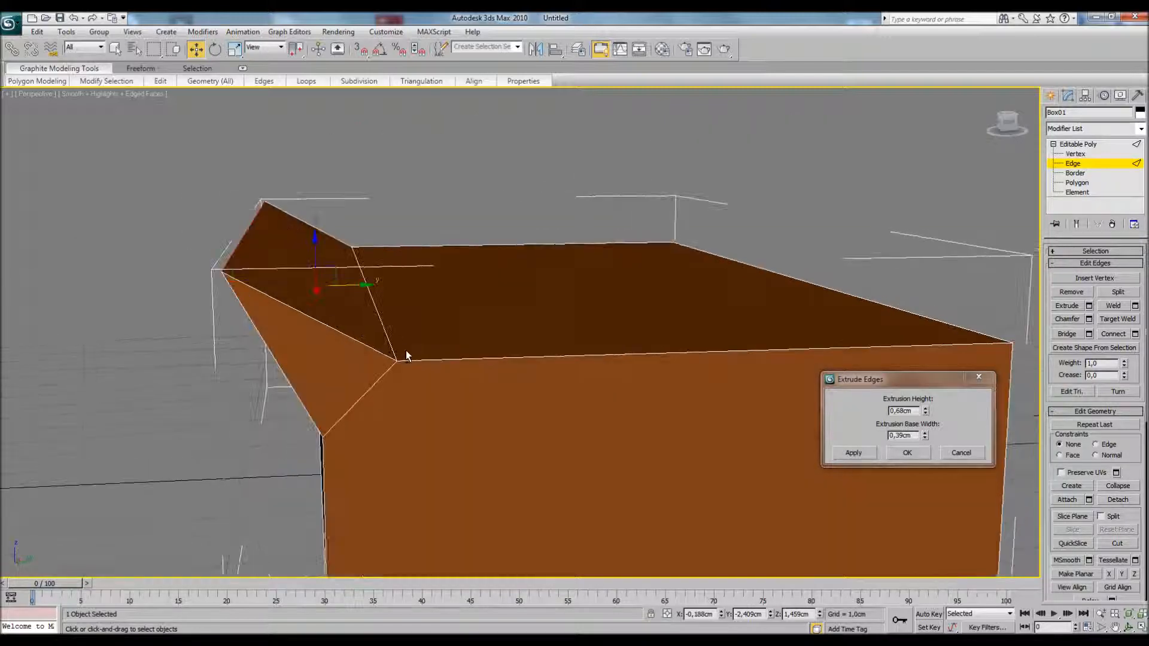
- Try the extrusion preview on region-selected edges at one end, and select only the upper short end edge
left_click_drag(145, 160, 313, 366)
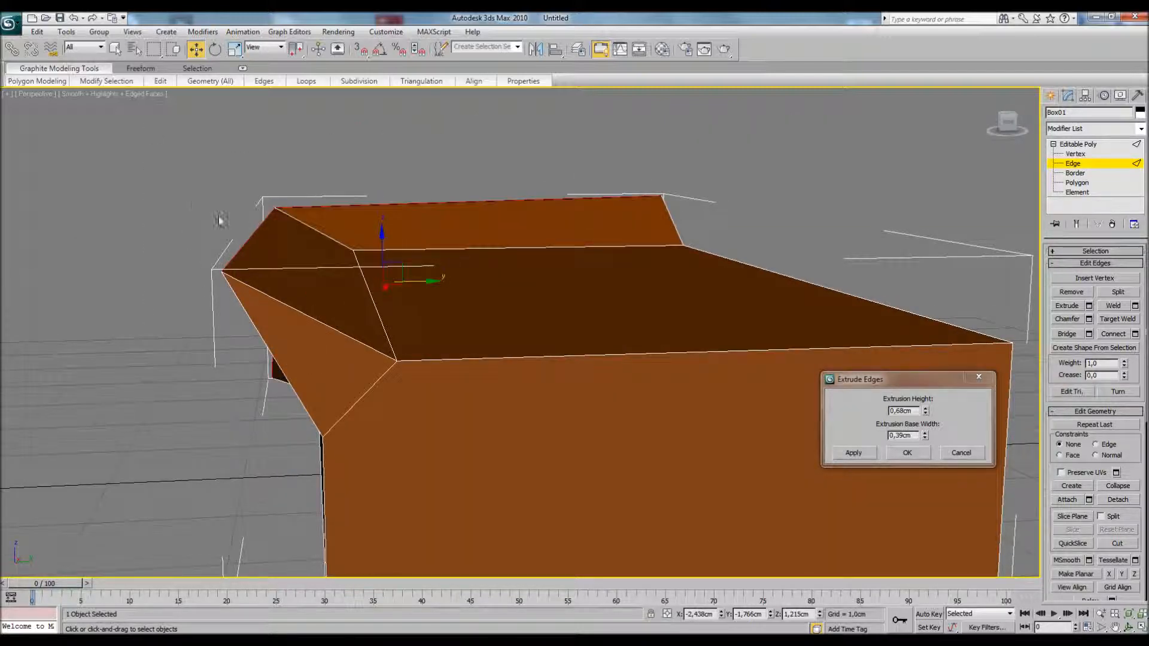
middle_click_drag(314, 366, 354, 266, "alt")
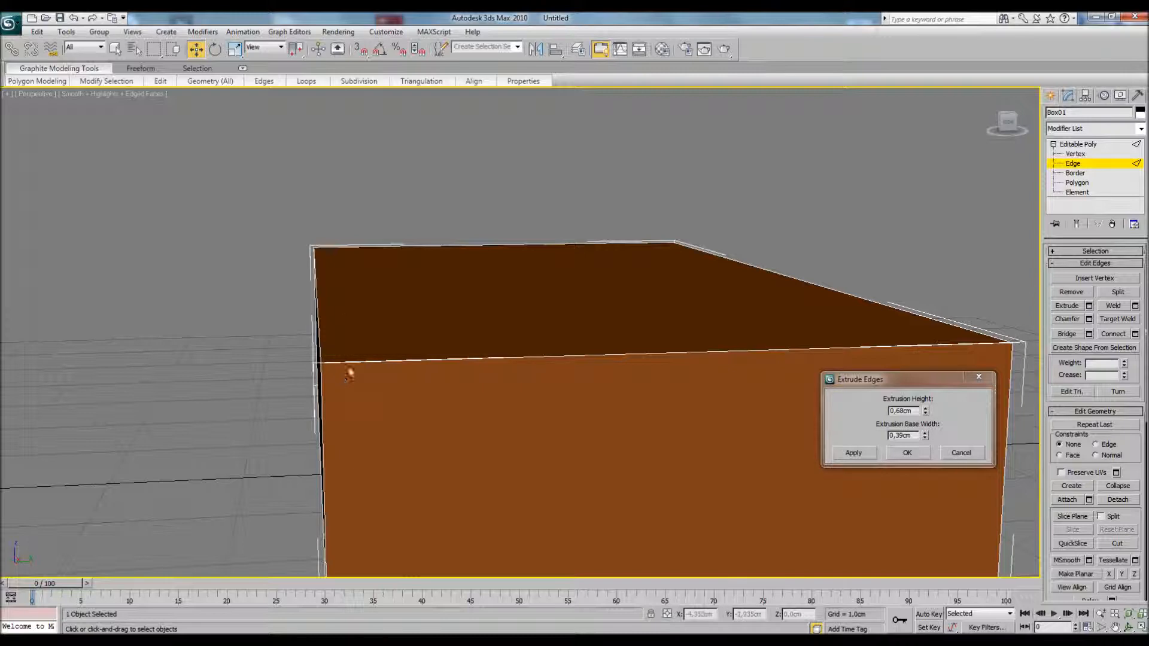
left_click(358, 362)
middle_click_drag(392, 351, 282, 310, "alt")
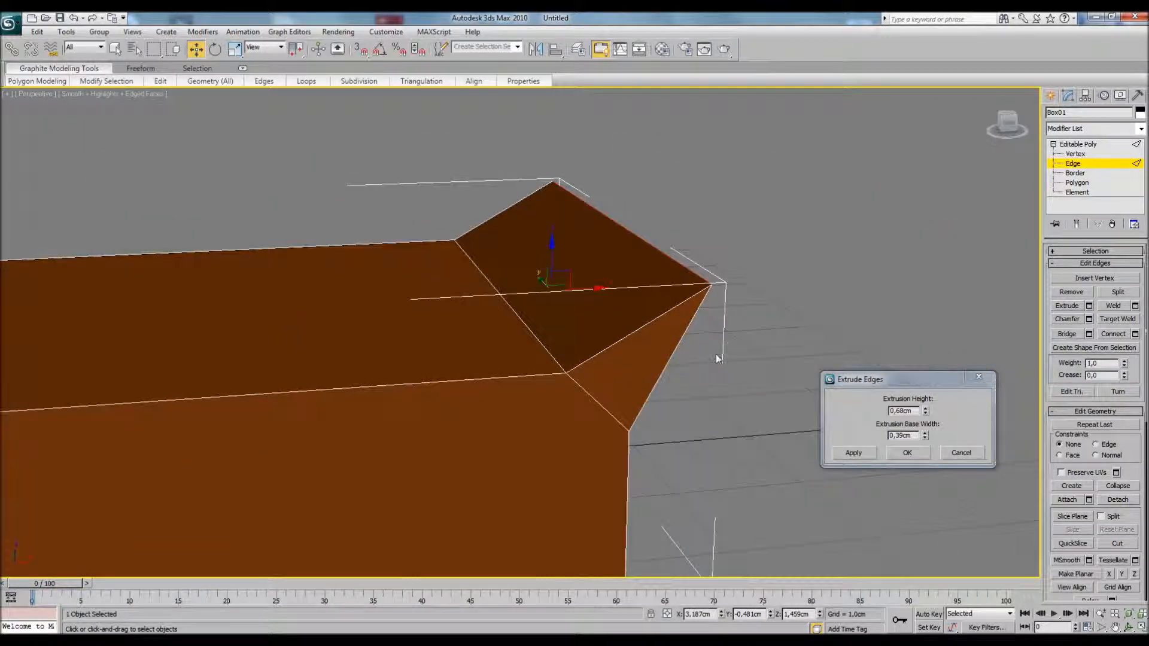
left_click(664, 251)
left_click(606, 346)
middle_click_drag(605, 346, 695, 302, "alt")
- Try extrusion heights such as 0.612 cm and 0.759 cm and different base widths on the short edge, and cancel the extrusion
left_click_drag(914, 383, 900, 302)
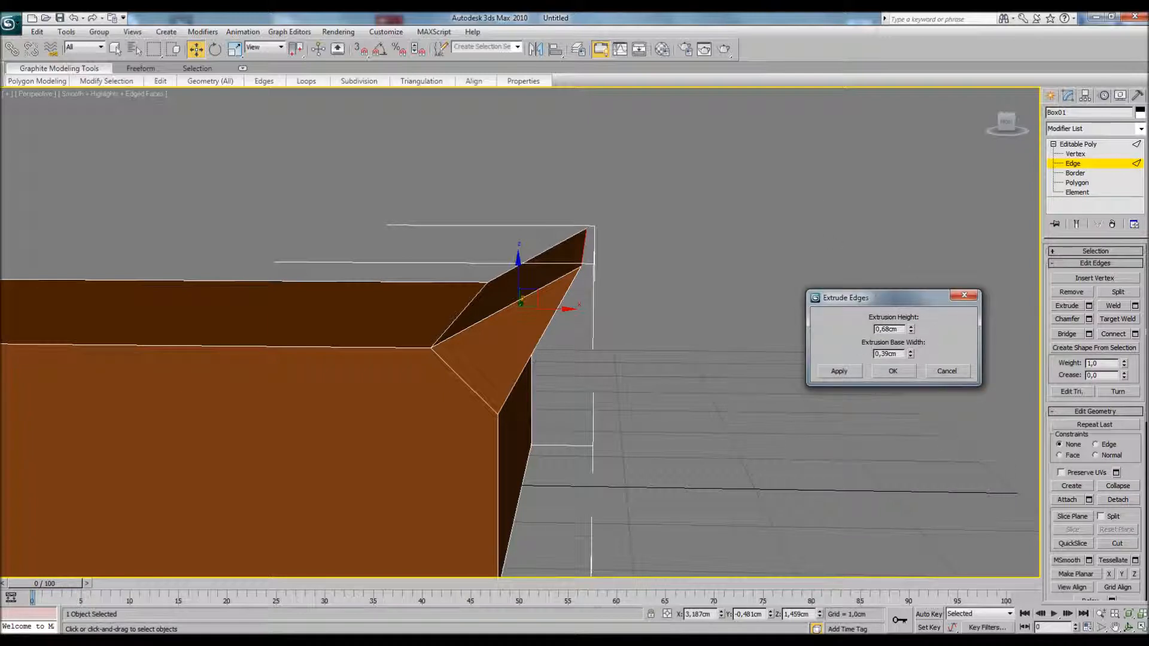
mouse_move(911, 330)
left_mouse_down()
mouse_move(911, 317)
mouse_move(912, 336)
left_mouse_up()
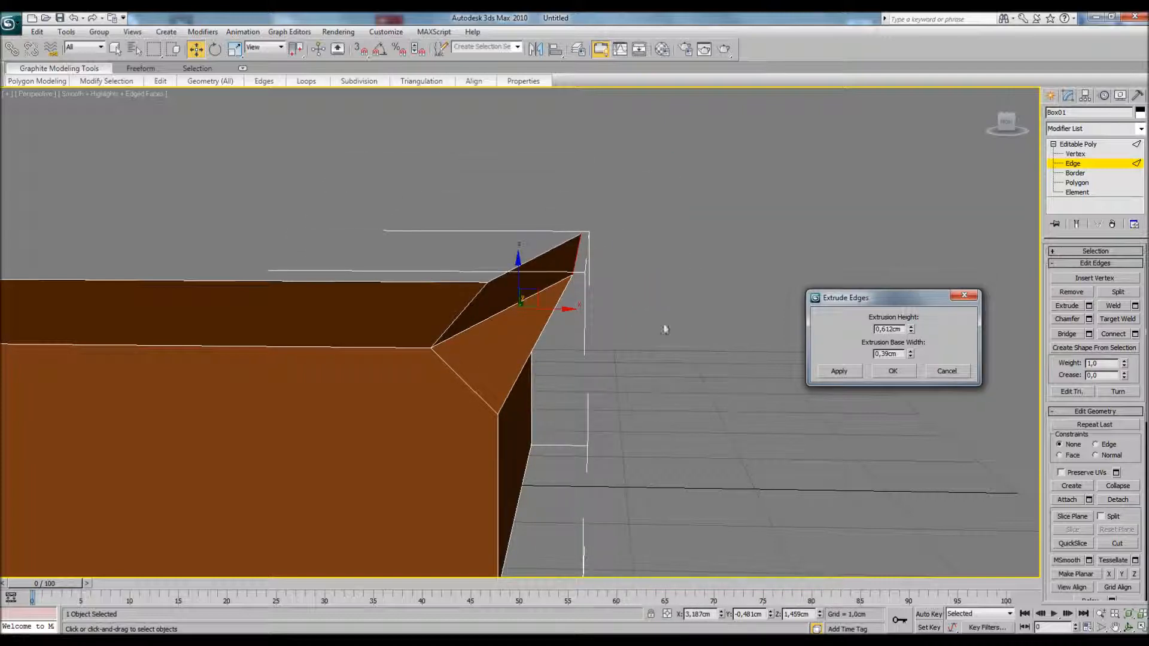
middle_click_drag(664, 329, 389, 325, "alt")
left_click_drag(911, 329, 910, 327)
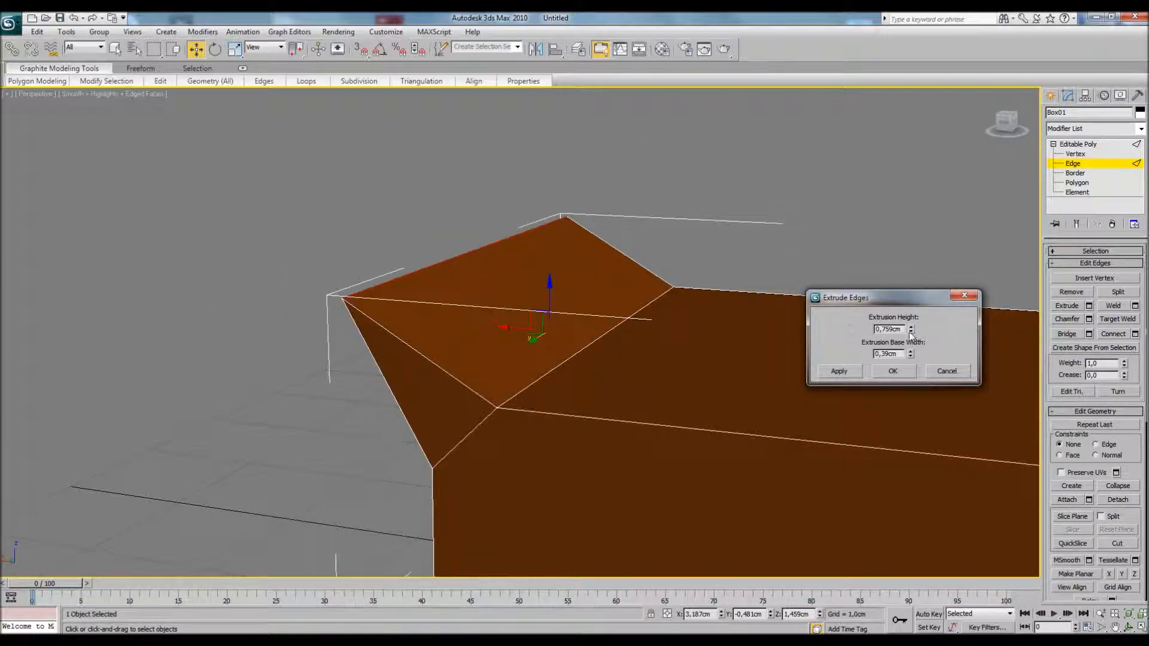
left_click_drag(913, 333, 926, 272)
middle_click_drag(760, 285, 755, 378, "alt")
scroll(843, 432, "down", 3)
left_click_drag(911, 354, 932, 370)
left_click_drag(909, 326, 931, 353)
left_click(949, 374)
middle_click_drag(828, 392, 751, 367)
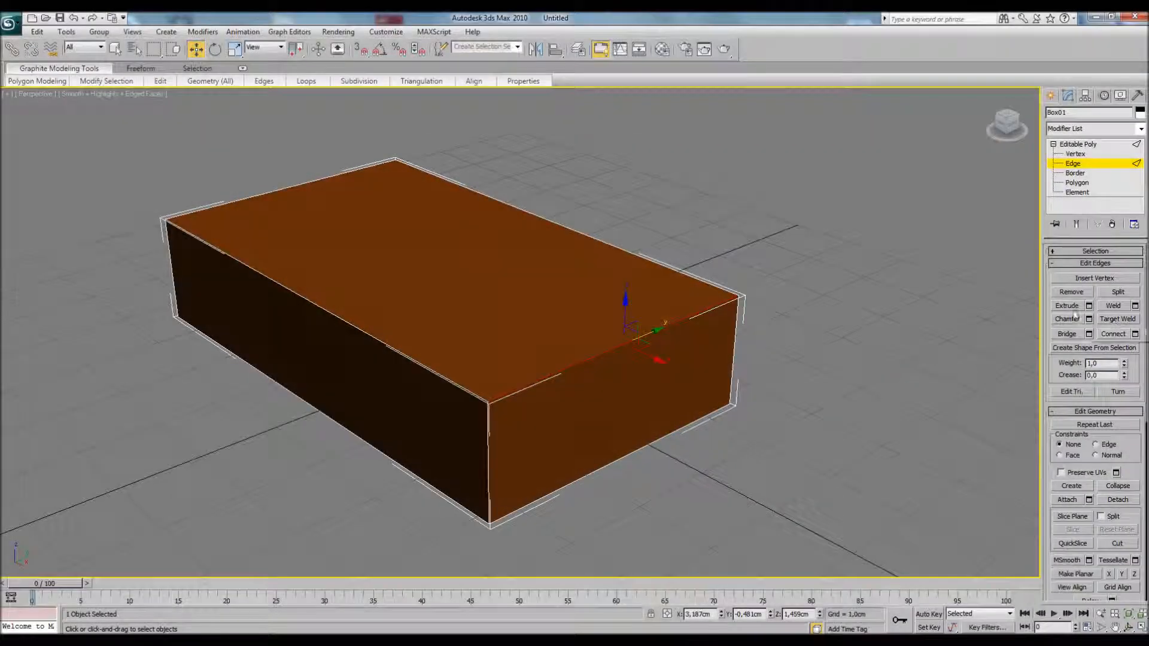
- Apply Split to the upper short end edge of the box and try moving that edge up and down along Z
middle_click_drag(718, 359, 656, 362, "alt")
scroll(683, 385, "up", 3)
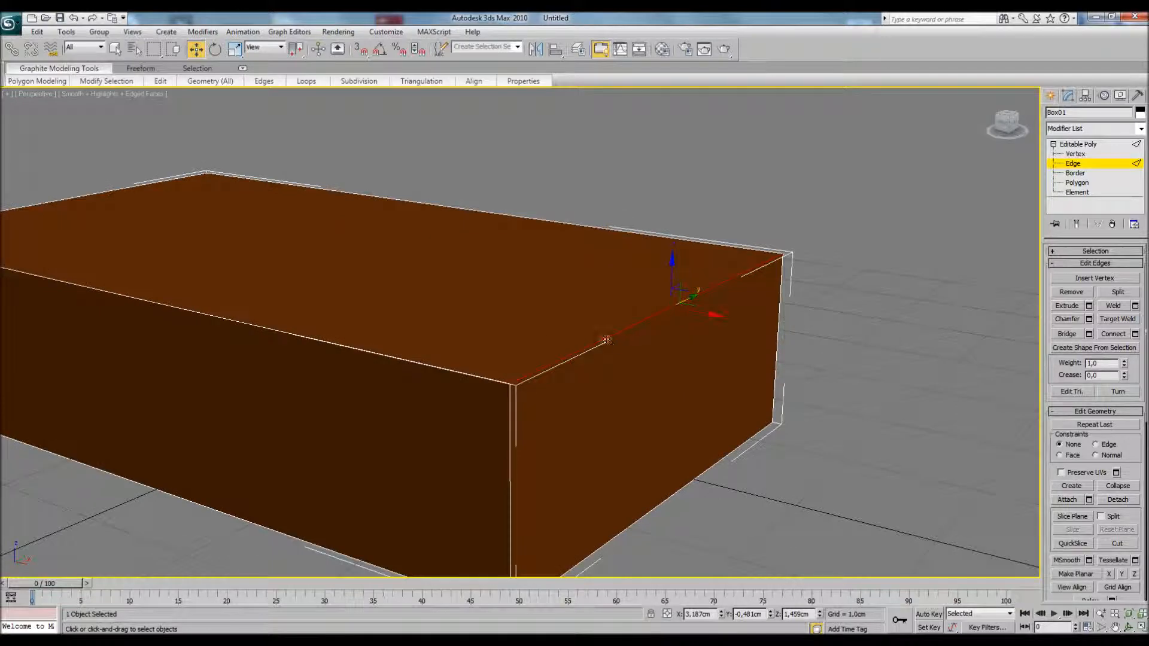
left_click(1115, 293)
left_click_drag(678, 267, 655, 272)
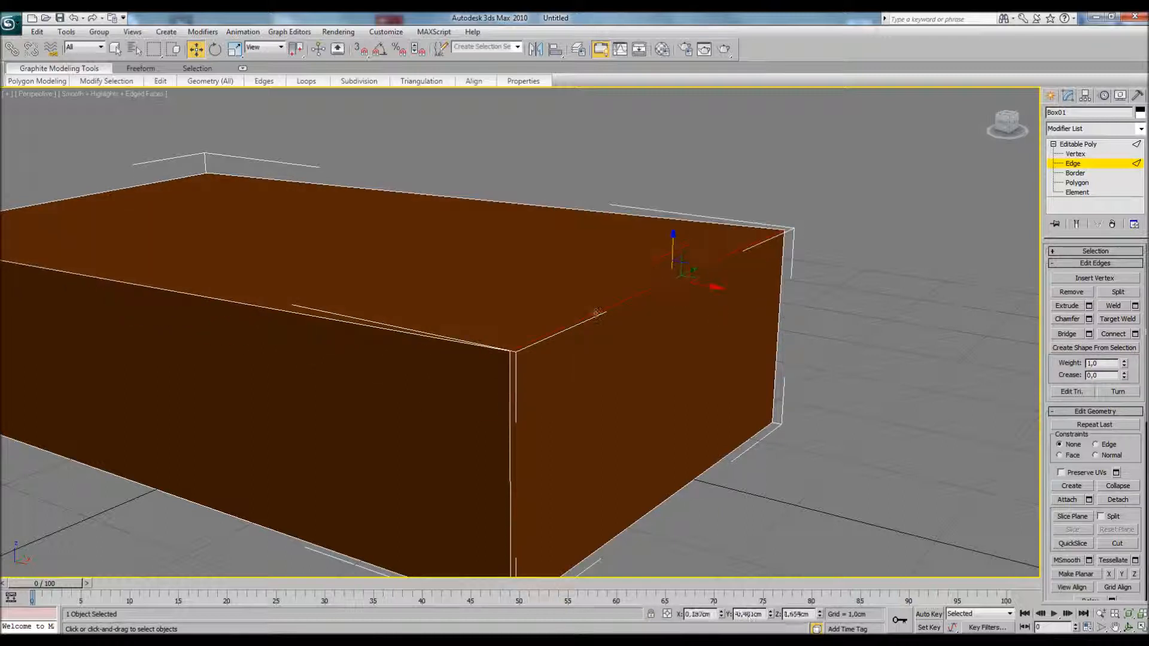
left_click_drag(674, 243, 690, 264)
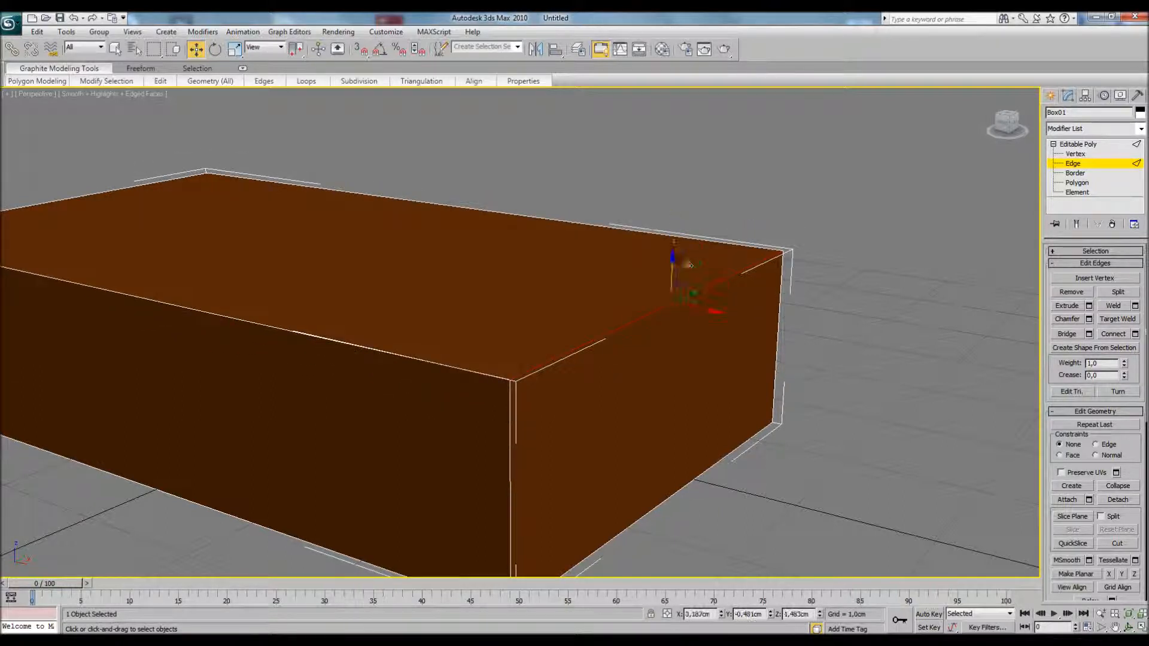
left_click(1107, 292)
left_click_drag(674, 258, 679, 220)
scroll(679, 220, "down", 3)
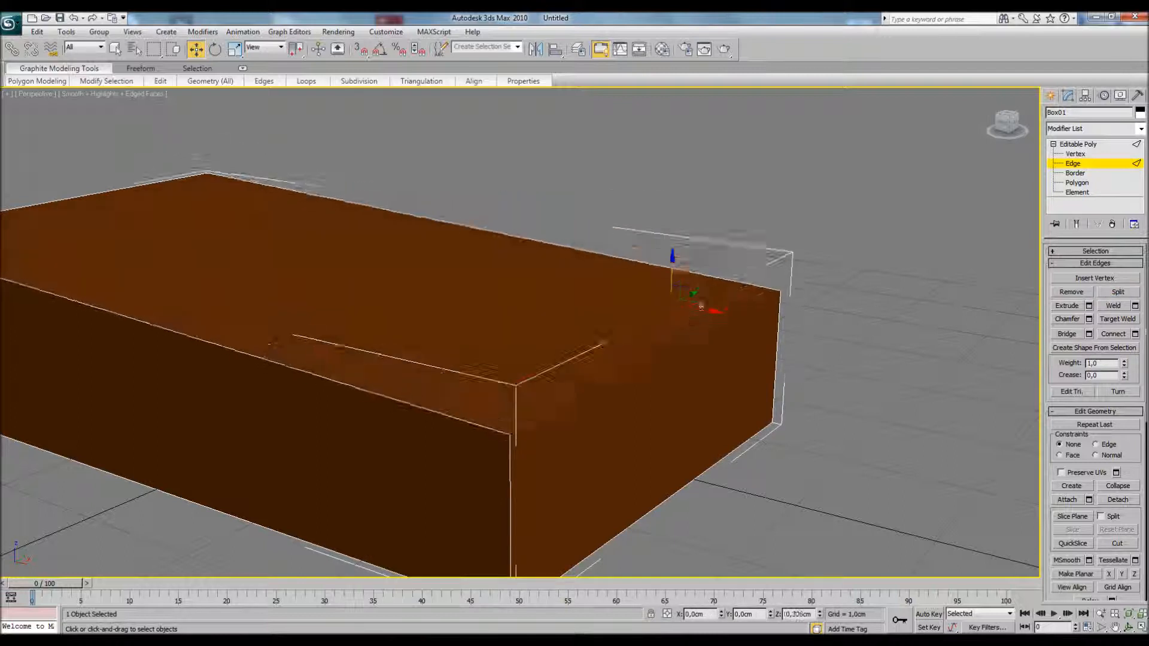
middle_click_drag(679, 220, 662, 397, "alt")
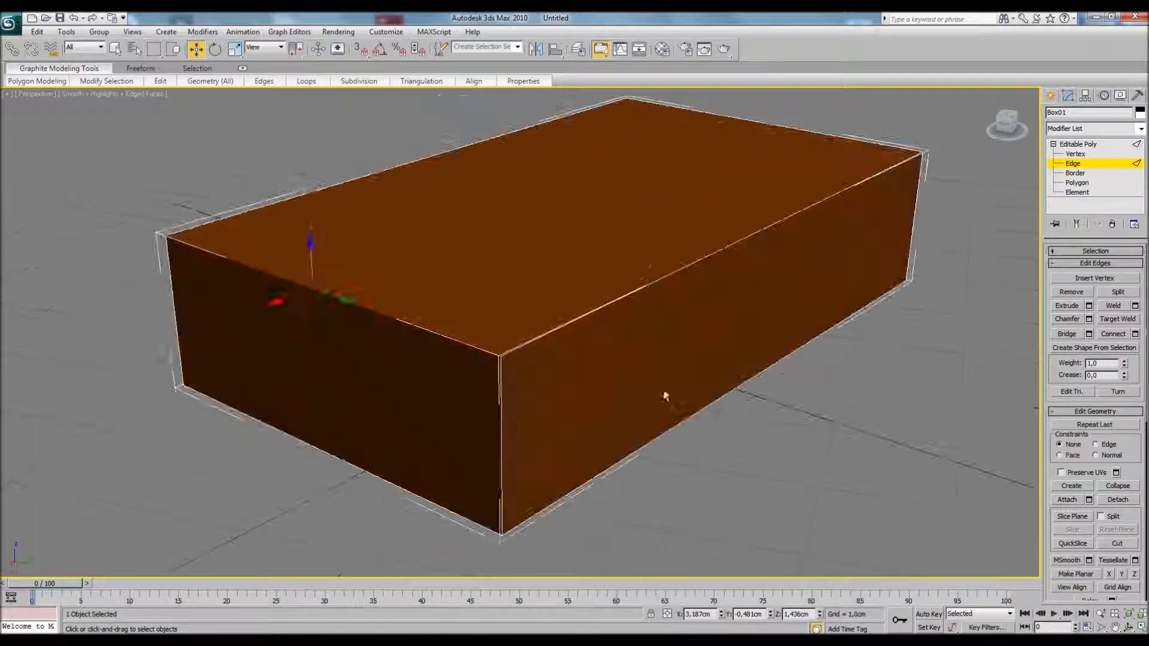
- Split the three edges meeting at the near upper corner and move the side face's upper long edge downward
left_click_drag(533, 370, 465, 315)
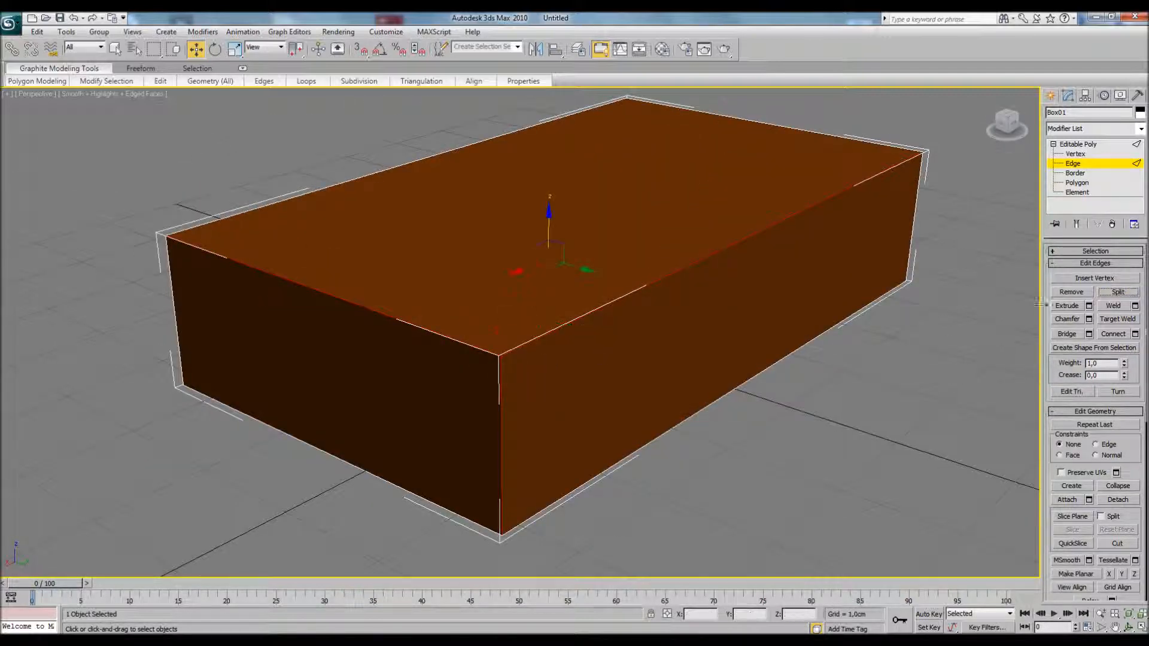
left_click(772, 247)
left_click_drag(767, 206, 468, 367, "shift")
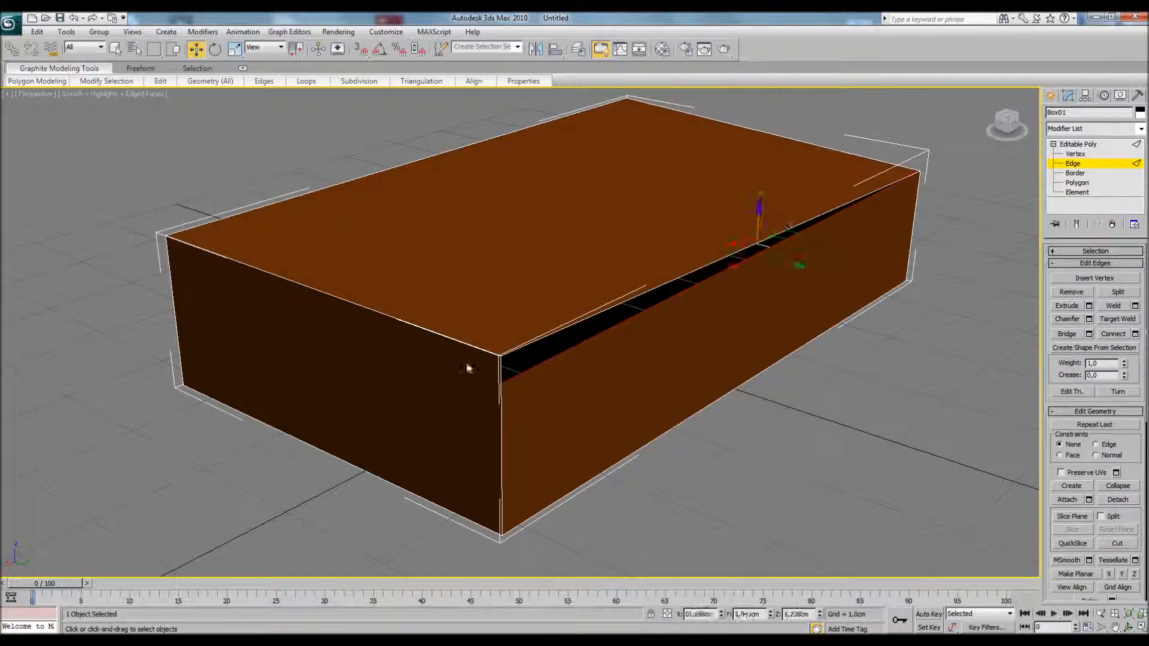
- Pull the end face's vertical corner edge outward along X, raise the top face's short edge along Z, and clear the selection
left_click(500, 401)
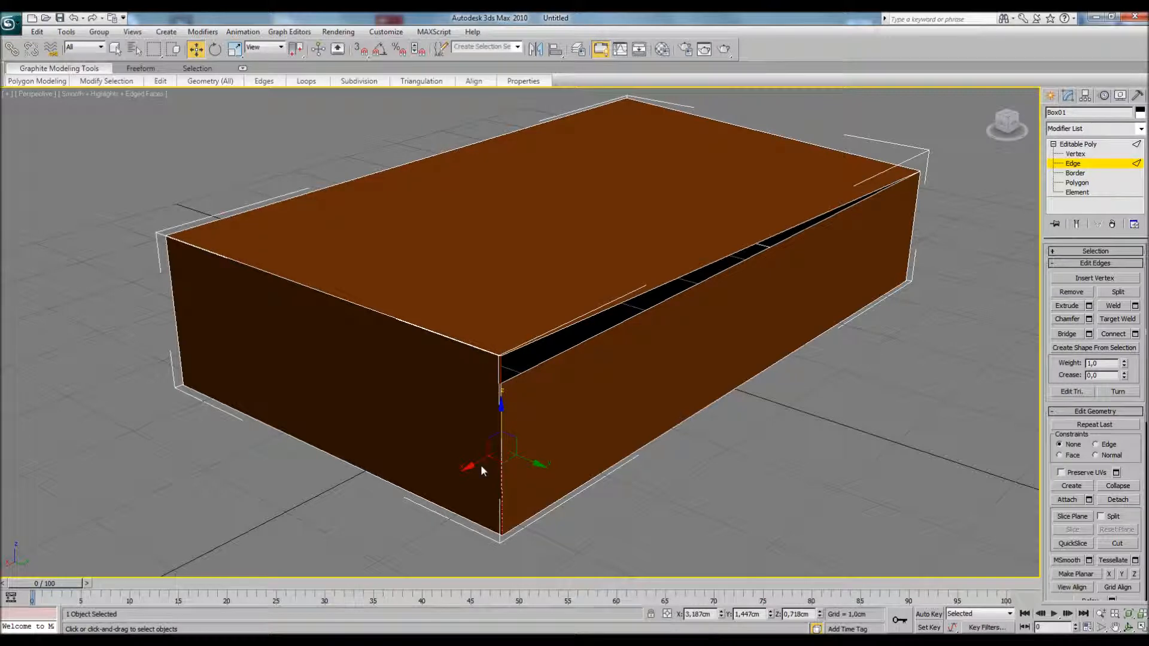
left_click_drag(480, 465, 450, 479, "shift")
left_click(479, 348)
left_click_drag(318, 252, 318, 238)
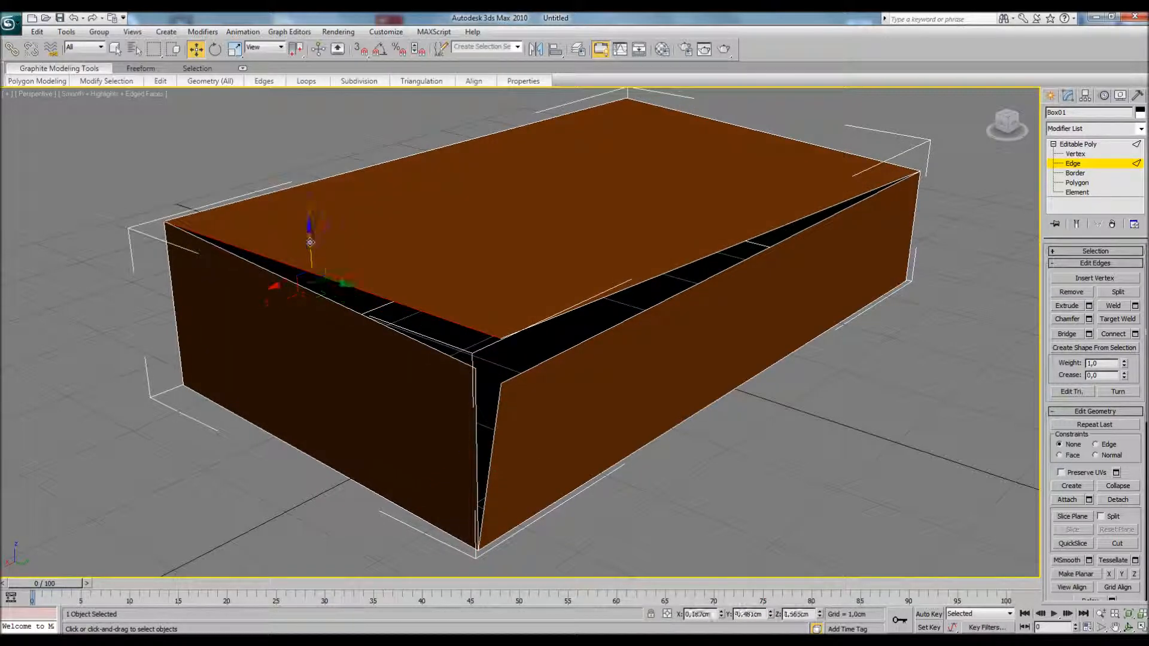
left_click(740, 484)
- Select the two open edges bordering the gap between the top face and the short end face
middle_click_drag(741, 484, 601, 421, "alt")
middle_click_drag(285, 277, 522, 392, "alt")
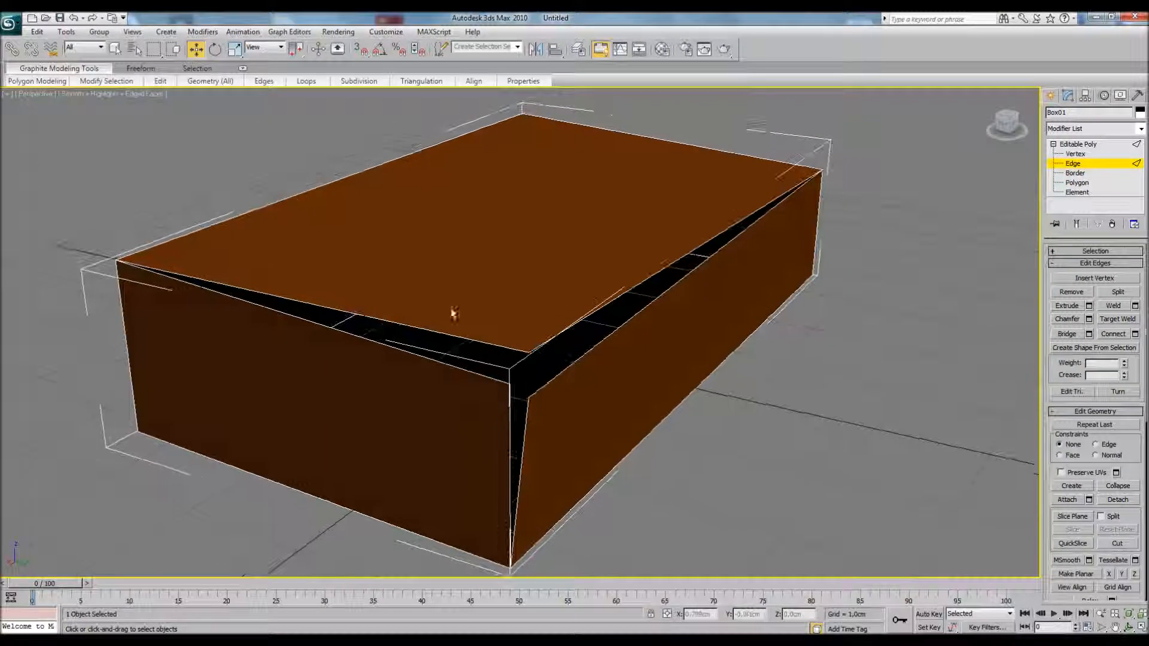
left_click(477, 323)
left_click(479, 303)
mouse_move(464, 303)
middle_mouse_down("alt")
mouse_move(497, 304)
mouse_move(438, 304)
mouse_move(521, 329)
mouse_move(477, 315)
middle_mouse_up("alt")
scroll(456, 369, "up", 1)
middle_click_drag(456, 371, 461, 331, "alt")
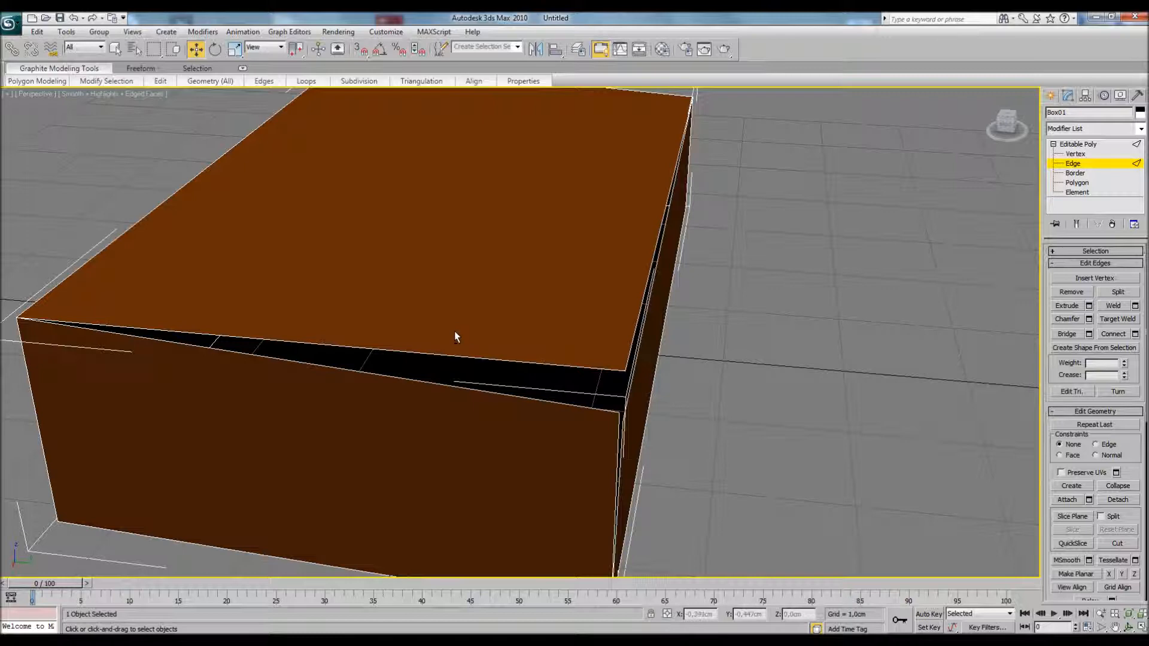
left_click(451, 358)
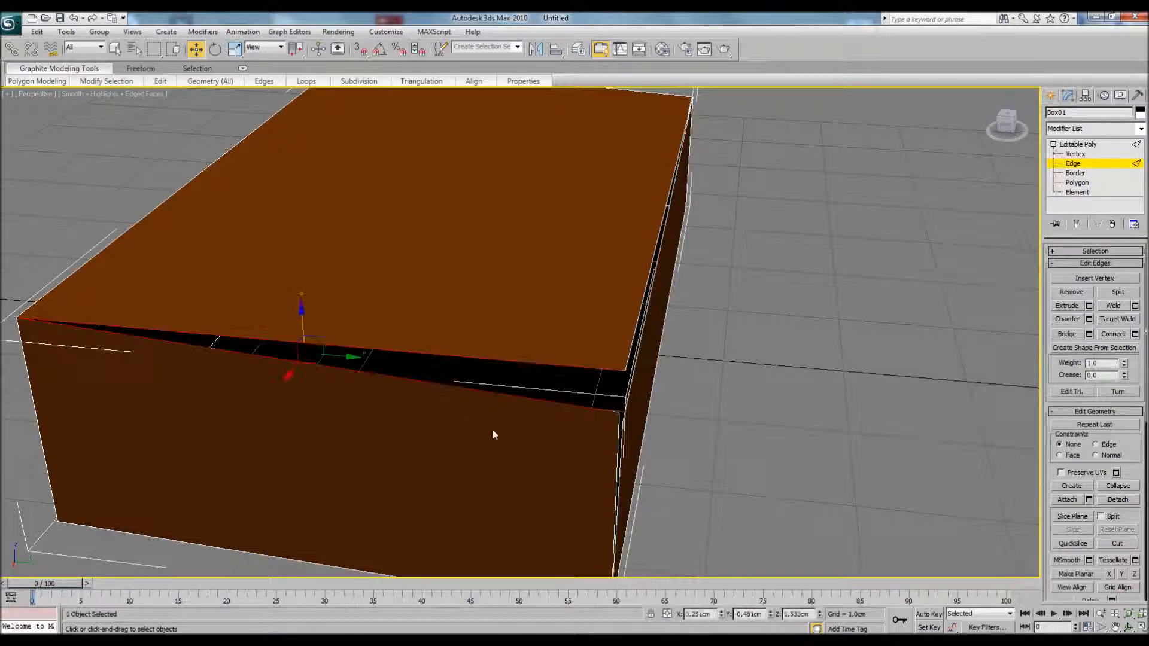
middle_click_drag(601, 424, 578, 410, "alt")
scroll(586, 407, "down", 2)
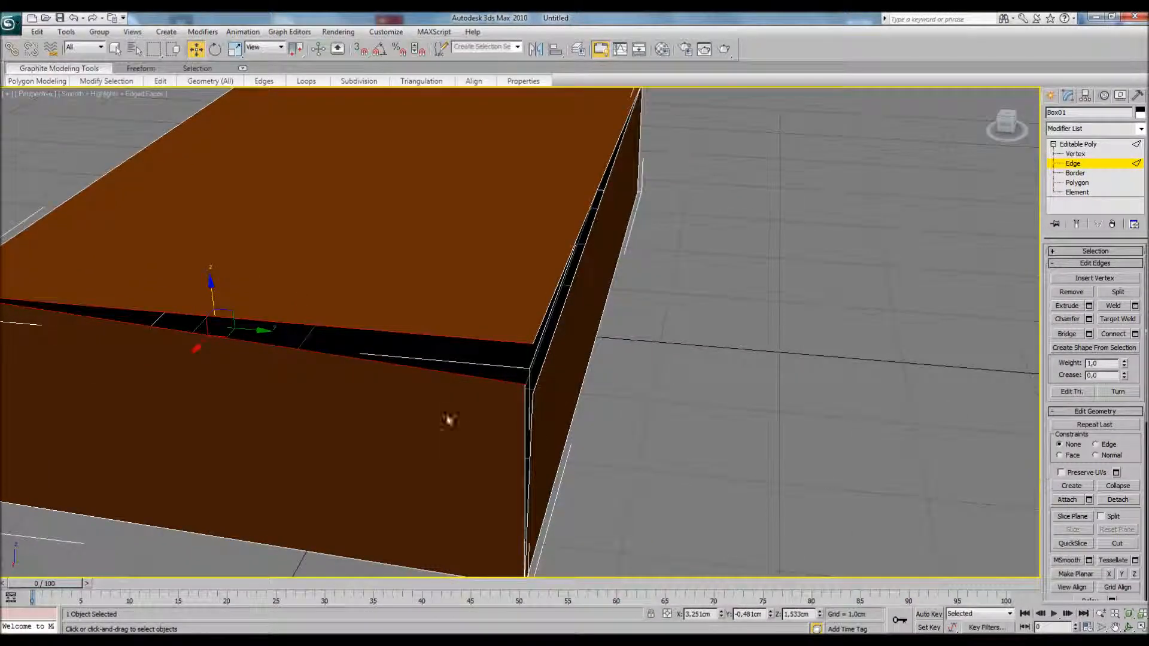
middle_click_drag(449, 417, 544, 411, "alt")
scroll(544, 410, "up", 2)
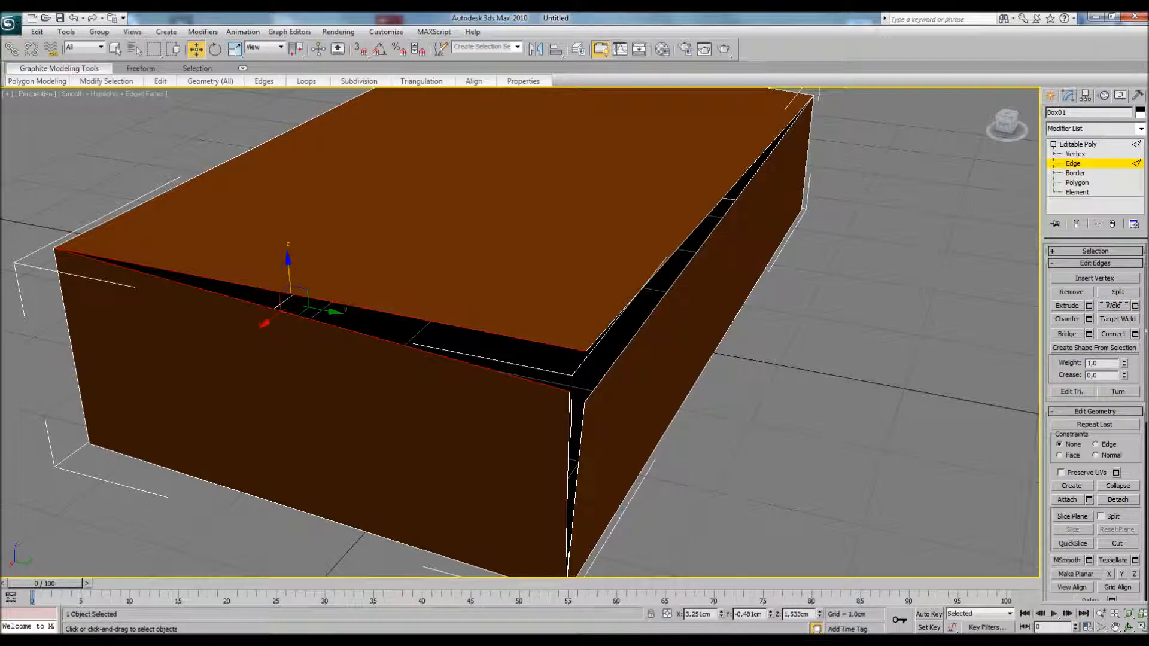
- Open the Weld Edges settings, preview a weld threshold of 0.882 cm, and reduce the threshold to 0 cm
left_click(1135, 306)
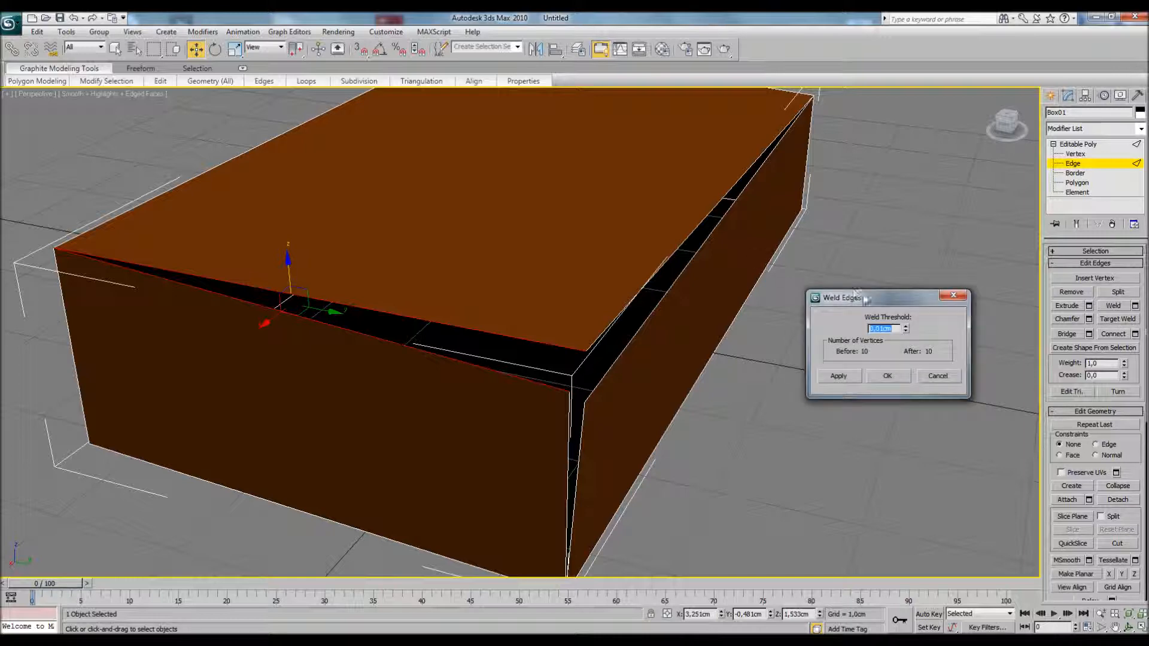
left_click_drag(861, 296, 867, 248)
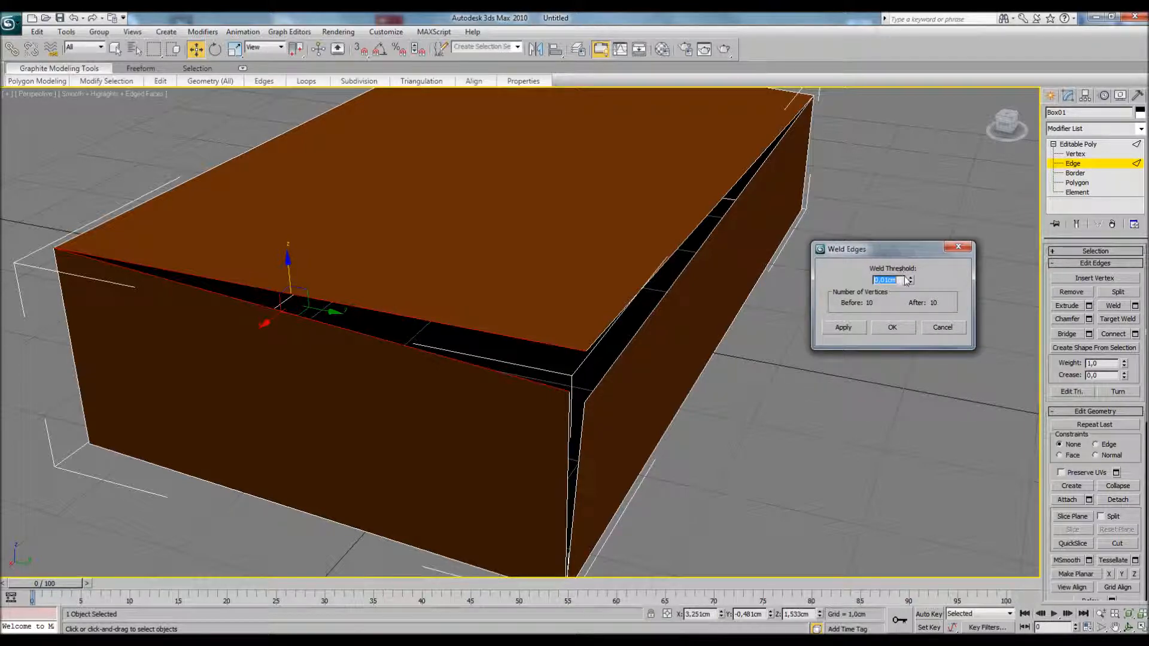
left_click(894, 280)
left_click_drag(914, 283, 925, 91)
left_click_drag(930, 607, 903, 391)
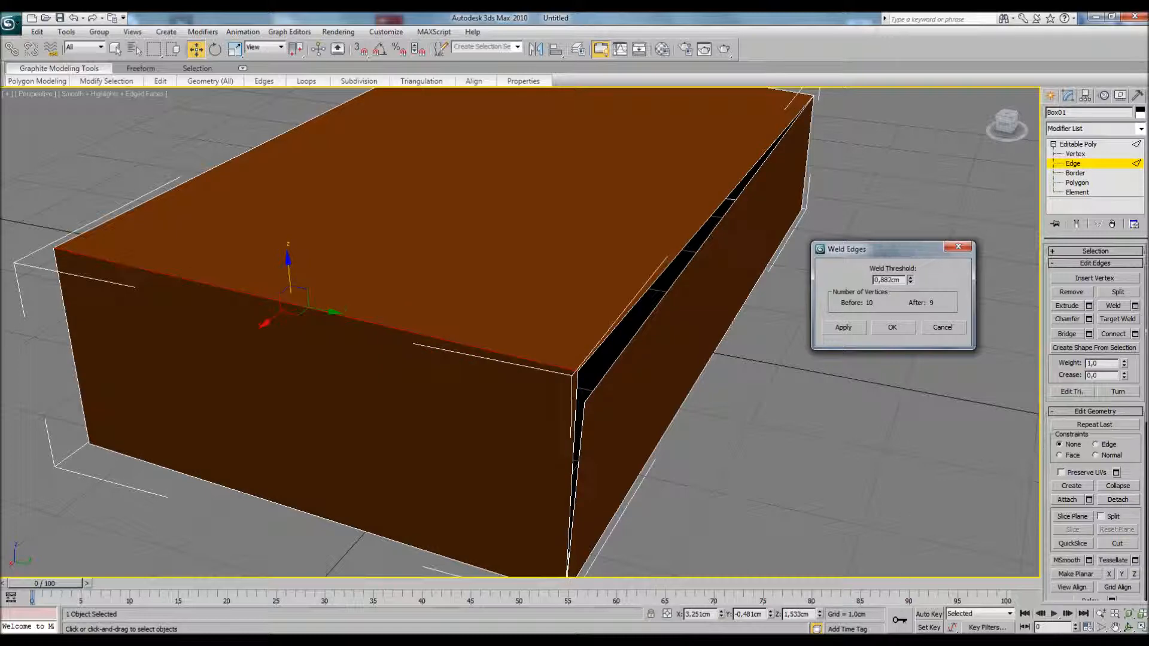
left_click_drag(813, 213, 889, 302)
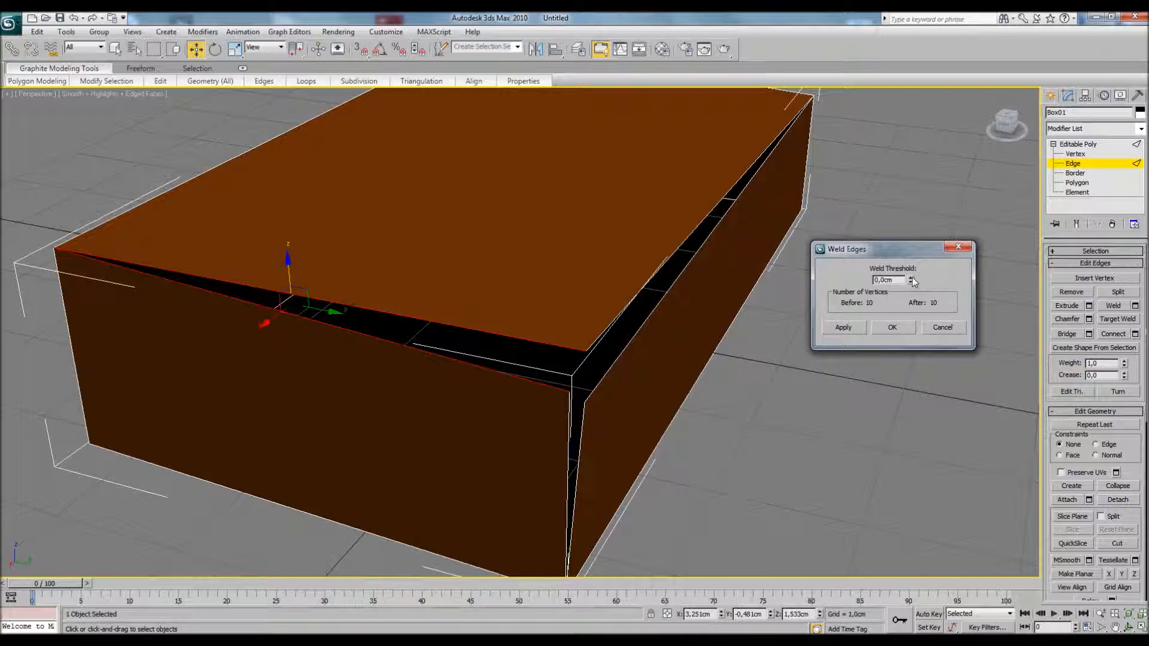
- Find the smallest weld threshold that closes the end gap by comparing 0.288 cm and 0.291 cm
left_click_drag(908, 234, 902, 145)
left_click_drag(908, 105, 925, 233)
left_click_drag(914, 279, 912, 282)
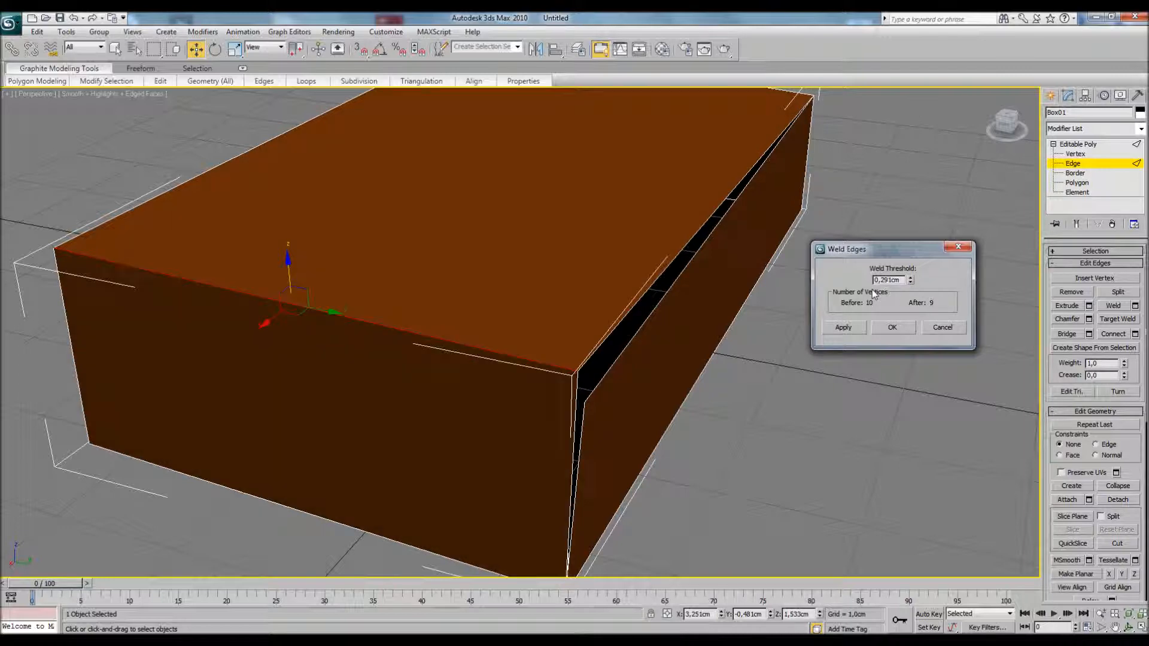
left_click_drag(912, 289, 912, 280)
left_click_drag(914, 288, 913, 288)
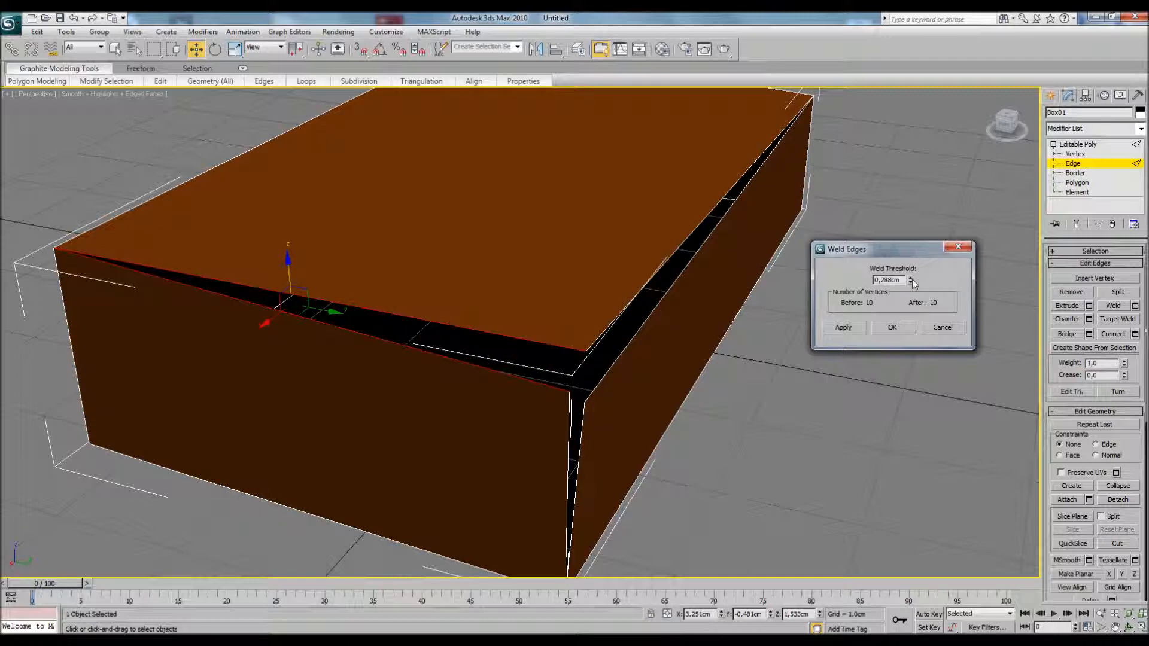
left_click(911, 279)
middle_click_drag(786, 322, 704, 330, "alt")
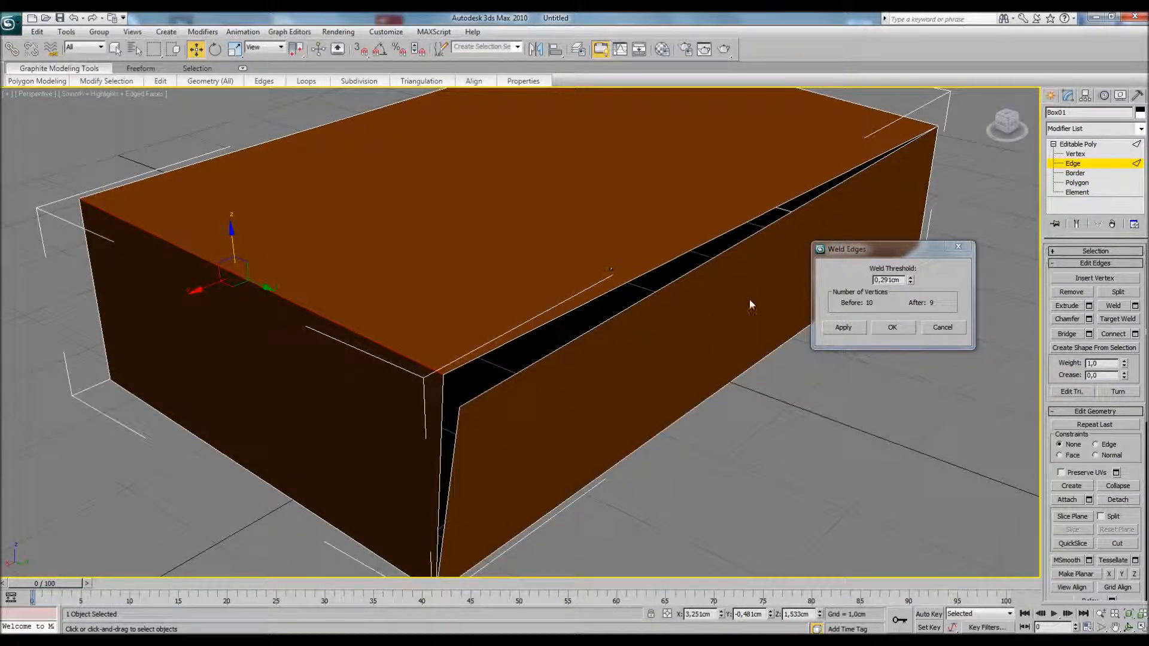
- Add the long side's gap edges to the selection and weld all selected edges with a threshold of 0.339 cm
left_click_drag(580, 284, 608, 349, "ctrl")
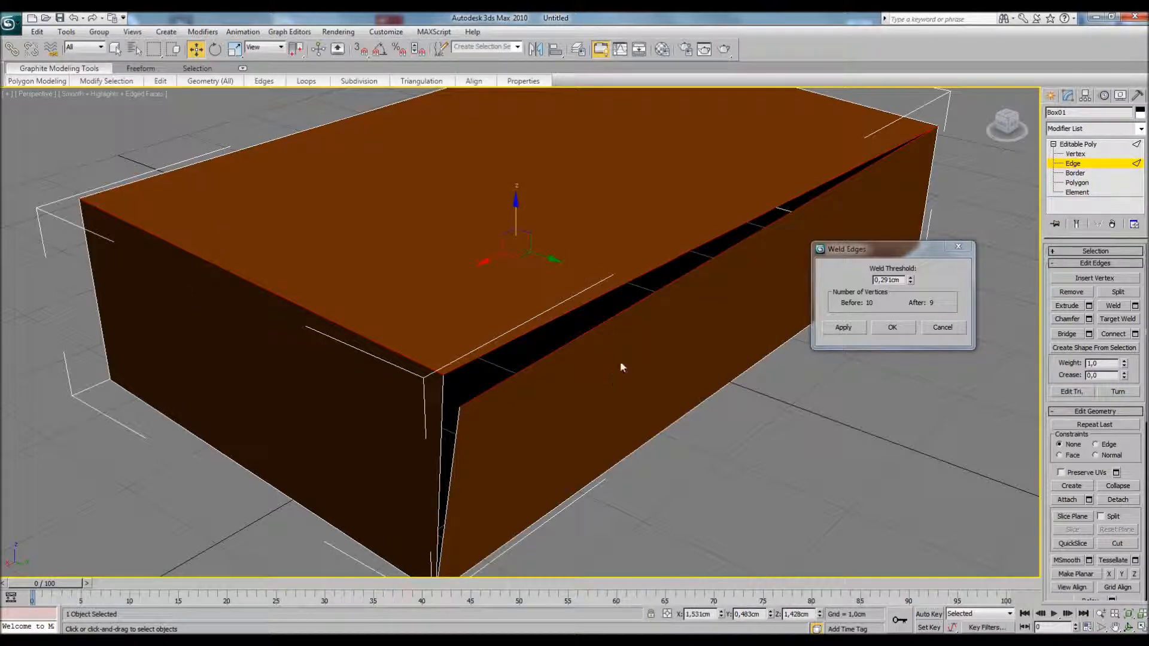
left_click(911, 283)
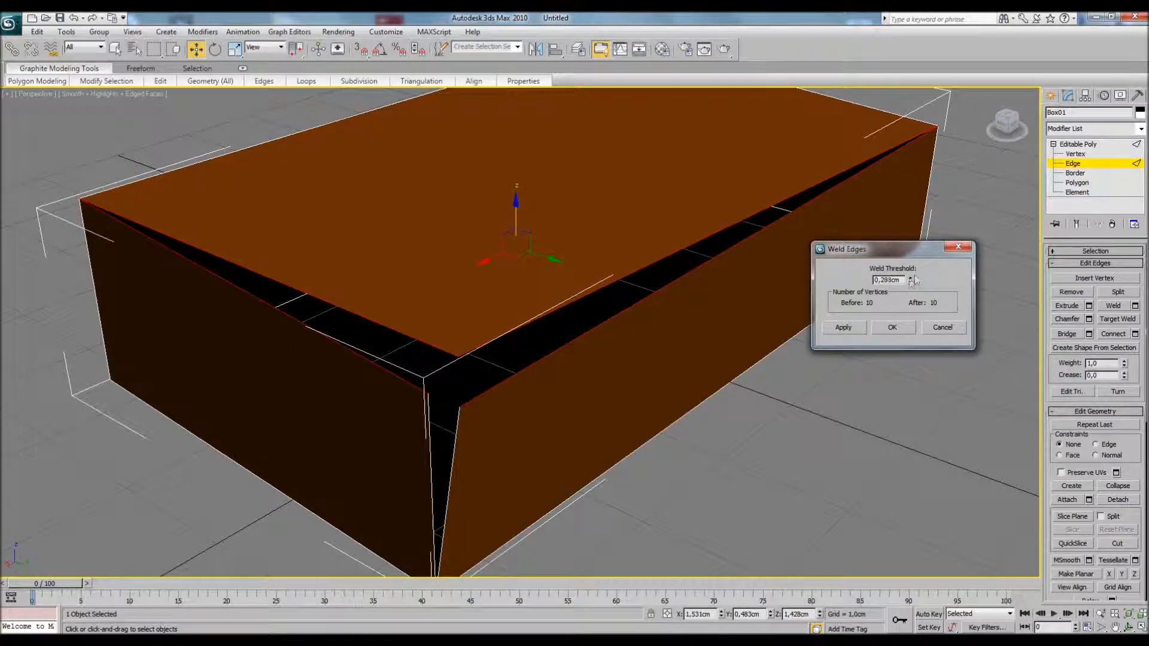
left_click(911, 278)
left_click_drag(910, 283, 912, 281)
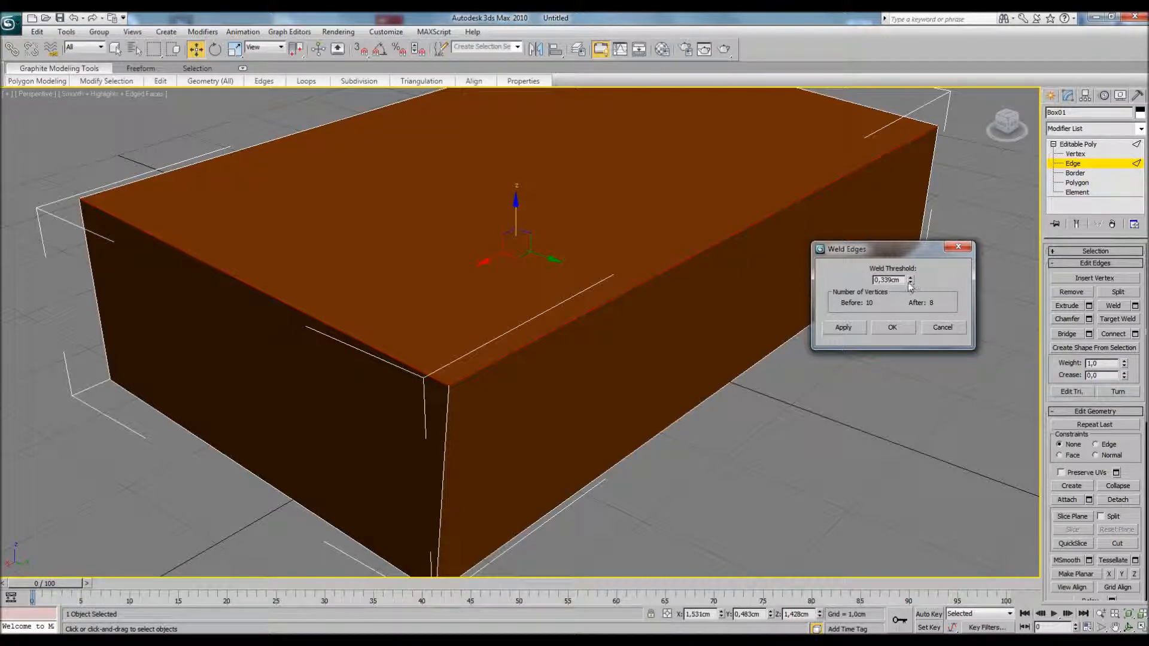
middle_click_drag(590, 296, 595, 272, "alt")
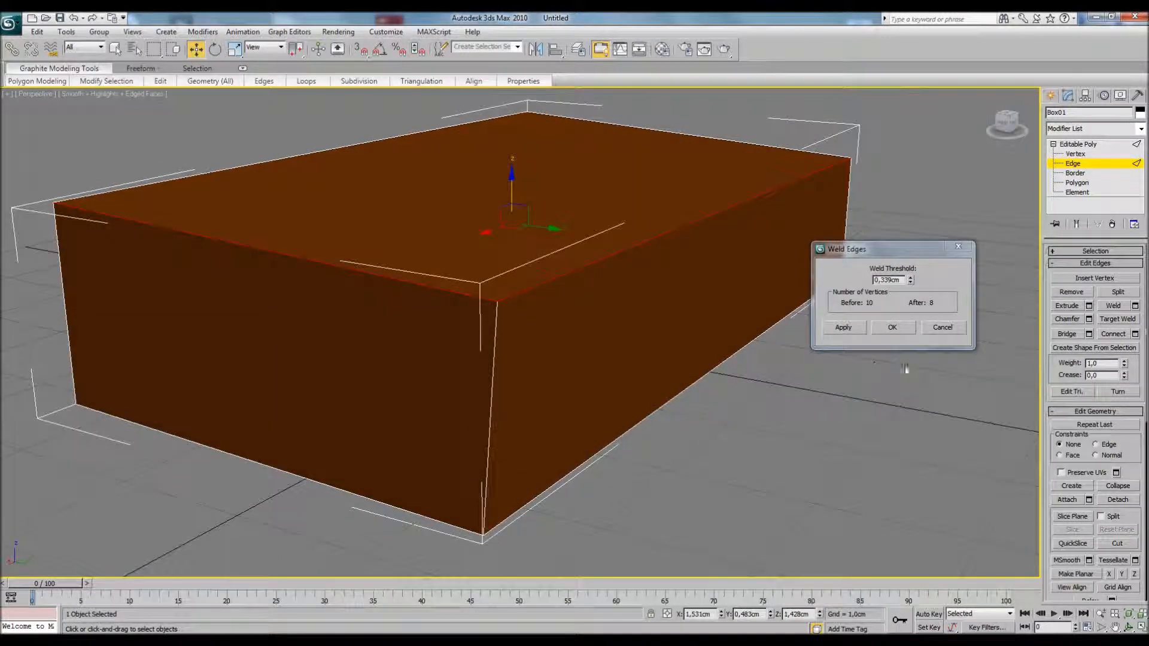
left_click(892, 328)
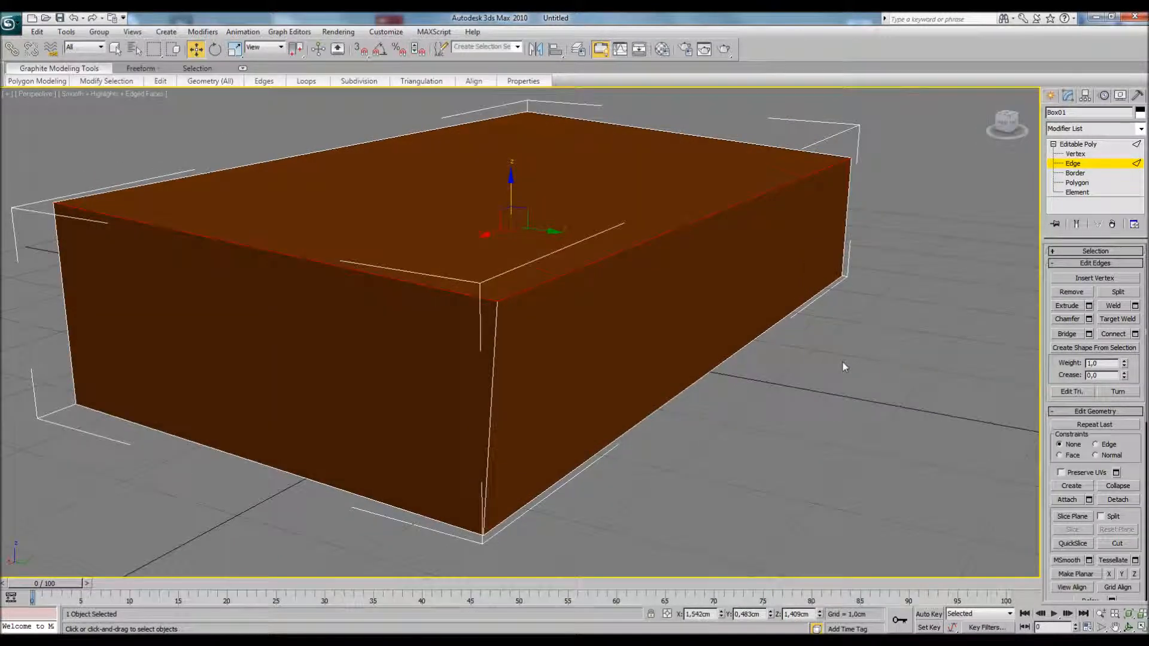
- Try moving the vertical edge at the near corner of the welded box, and undo the move
left_click(492, 367)
mouse_move(529, 426)
left_mouse_down()
mouse_move(566, 443)
mouse_move(539, 431)
left_mouse_up()
key("ctrl+z")
- Undo the edge weld to reopen the gaps, and redo it
left_click(867, 430)
middle_click_drag(818, 357, 798, 364)
key("ctrl+z")
key("ctrl+z")
key("ctrl+z")
key("ctrl+z")
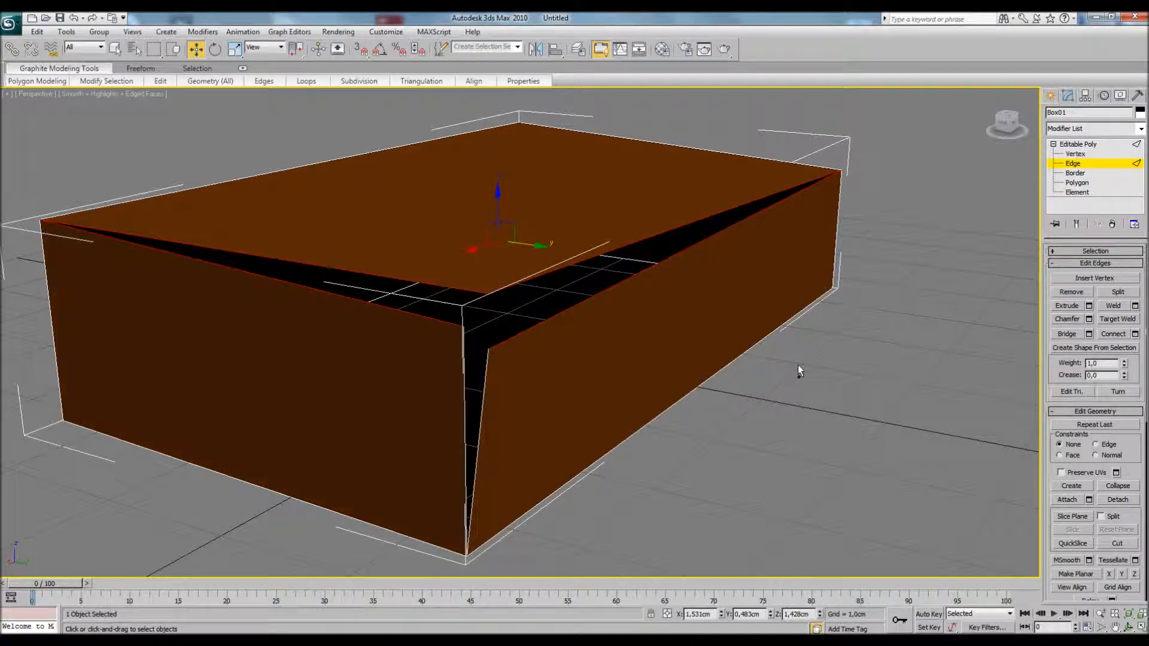
key("ctrl+y")
key("ctrl+y")
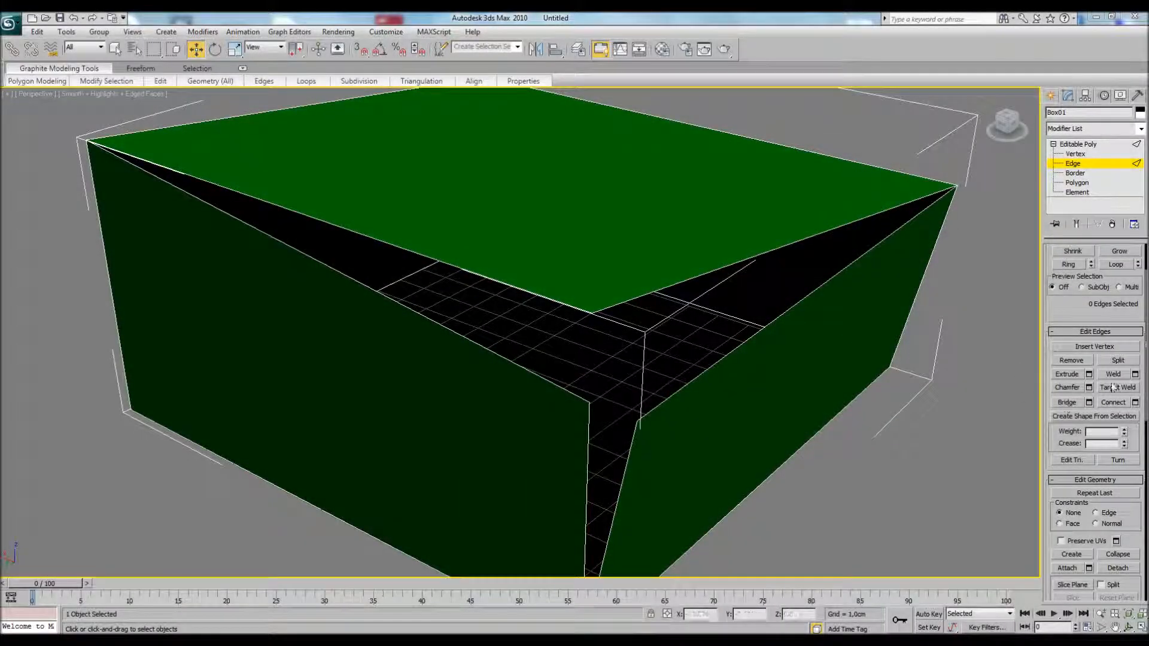
- Target-weld the upper edge of the long side face to the adjacent open edge of the top face
middle_click_drag(755, 329, 805, 362)
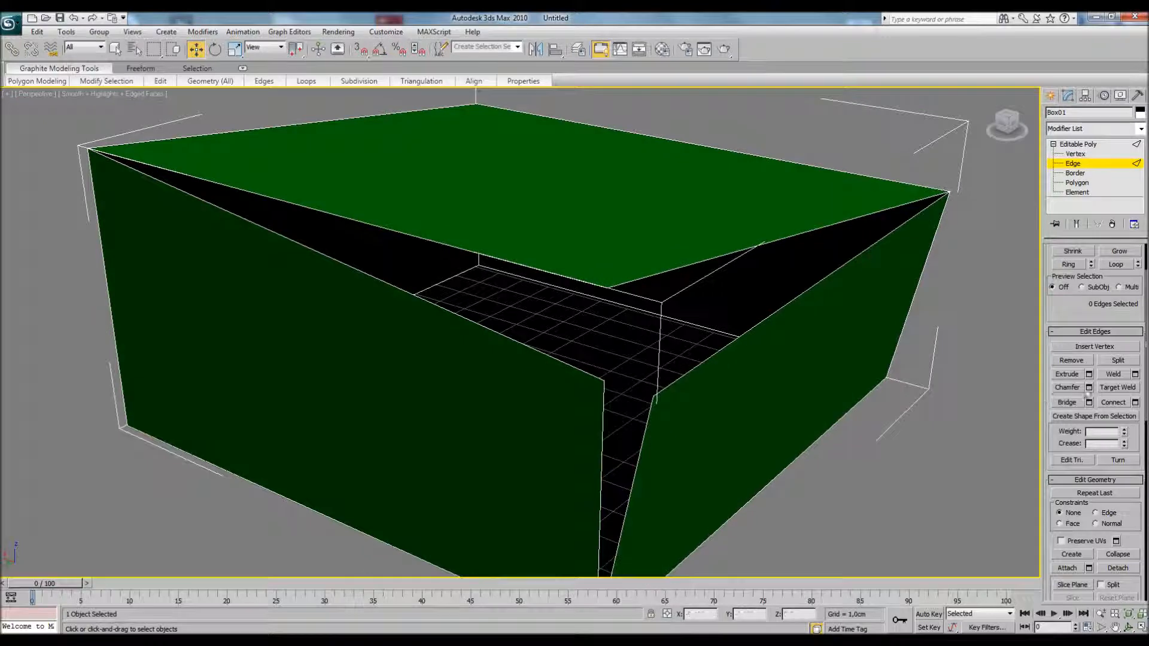
left_click(1121, 386)
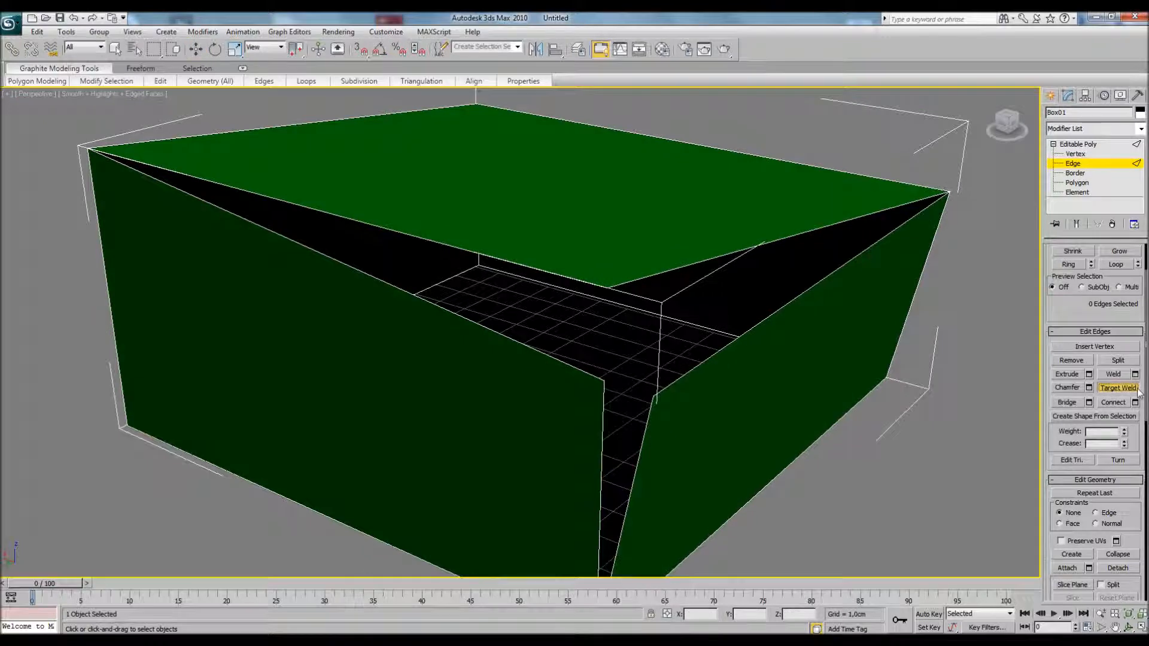
left_click(814, 283)
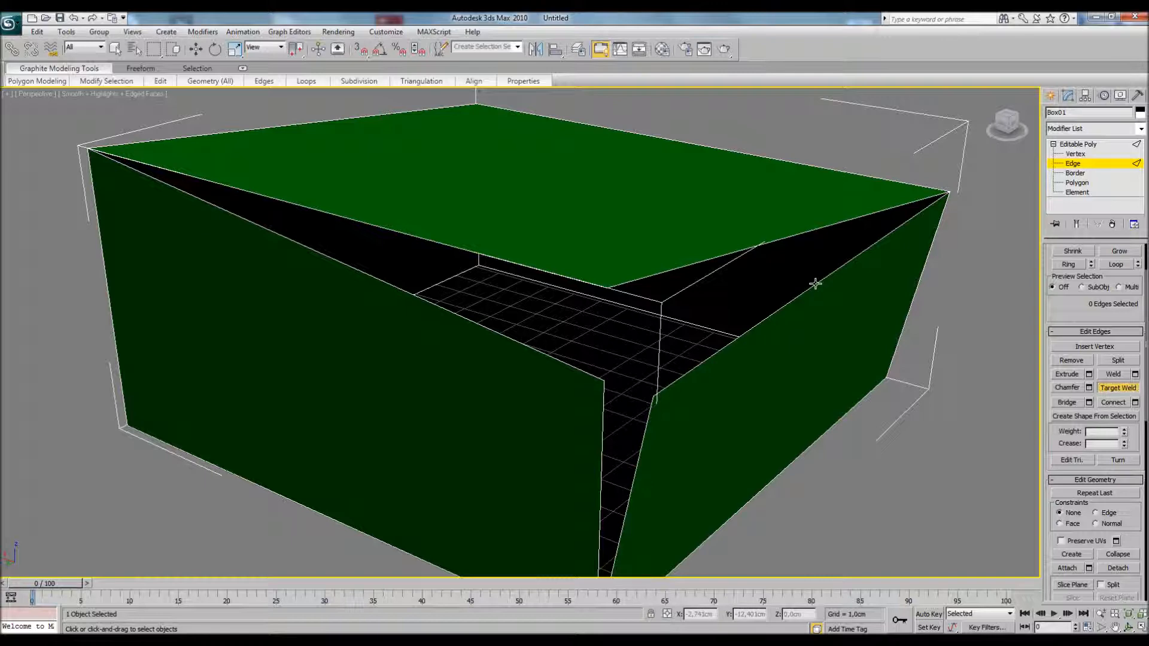
left_click(732, 253)
middle_click_drag(557, 326, 869, 373, "alt")
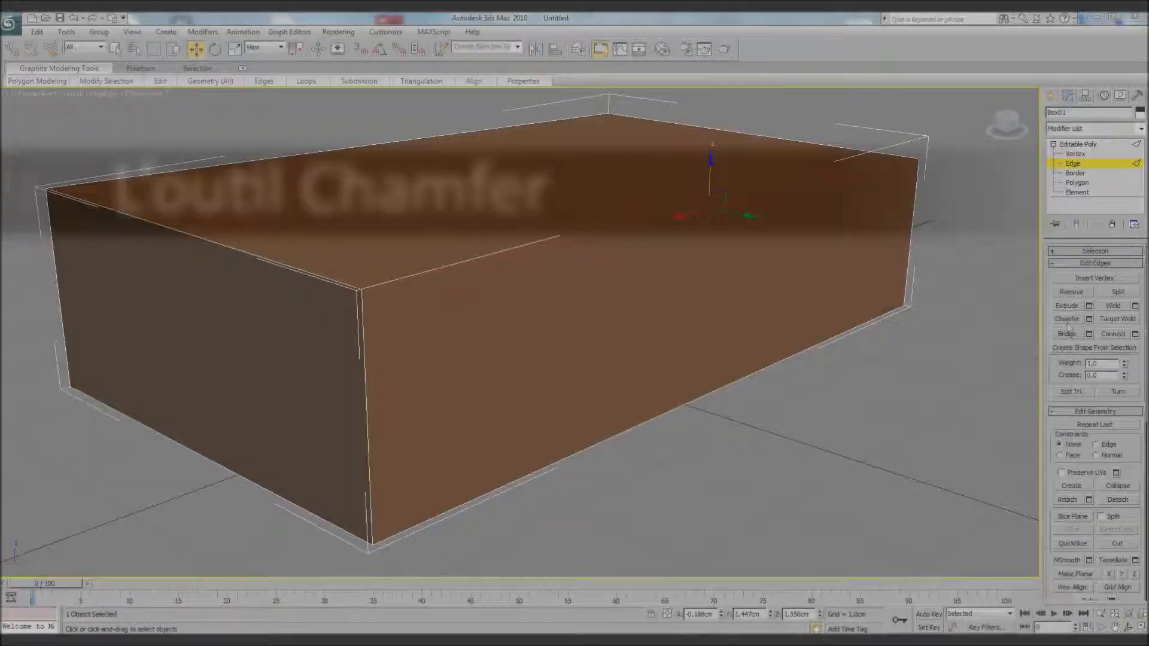
- Open the Chamfer settings for the selected long top edge and set the chamfer amount to 1.023 cm
scroll(525, 298, "up", 8)
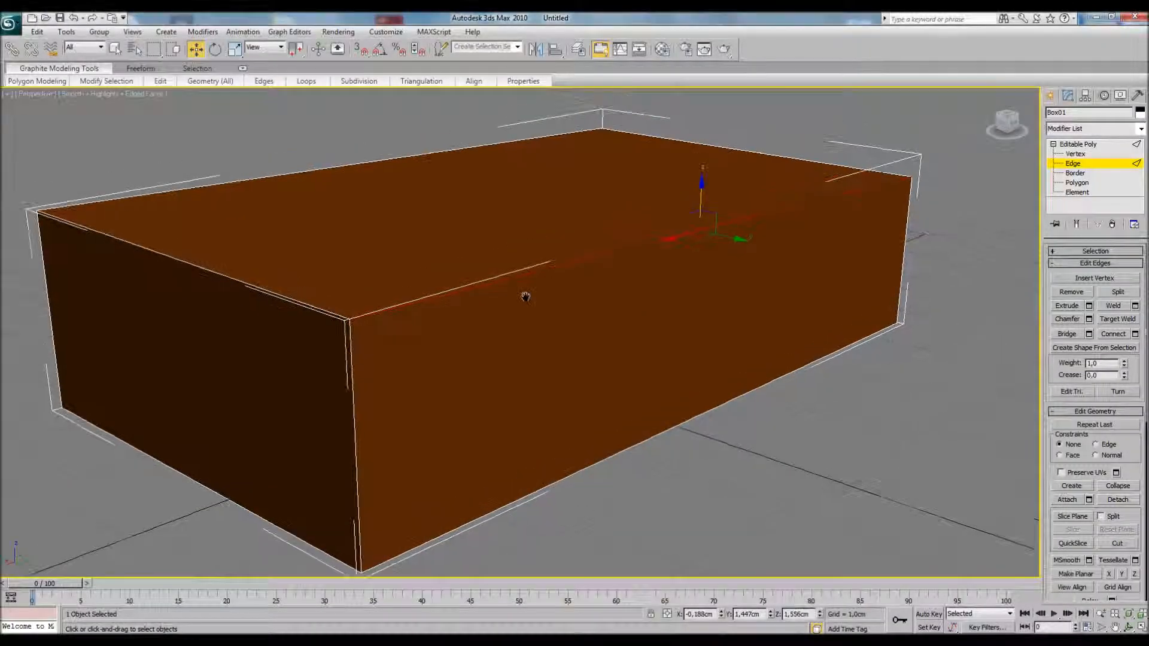
middle_click_drag(558, 293, 648, 236, "alt")
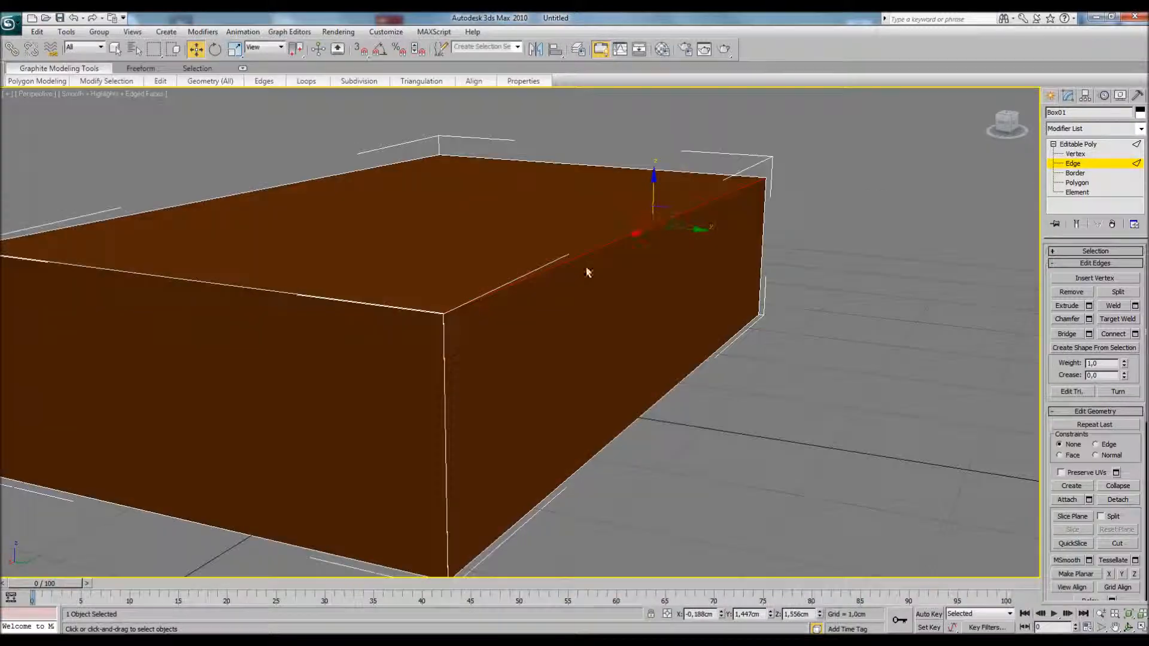
left_click(1088, 319)
left_click_drag(873, 253, 869, 380)
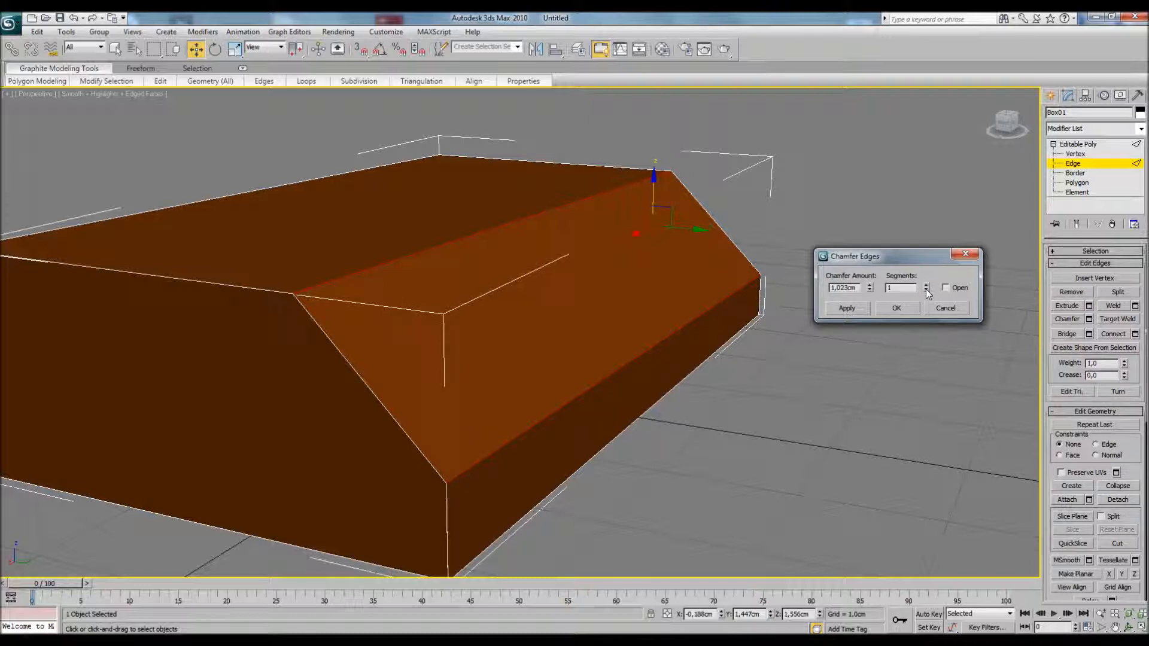
mouse_move(560, 320)
middle_mouse_down()
mouse_move(536, 328)
mouse_move(554, 328)
middle_mouse_up()
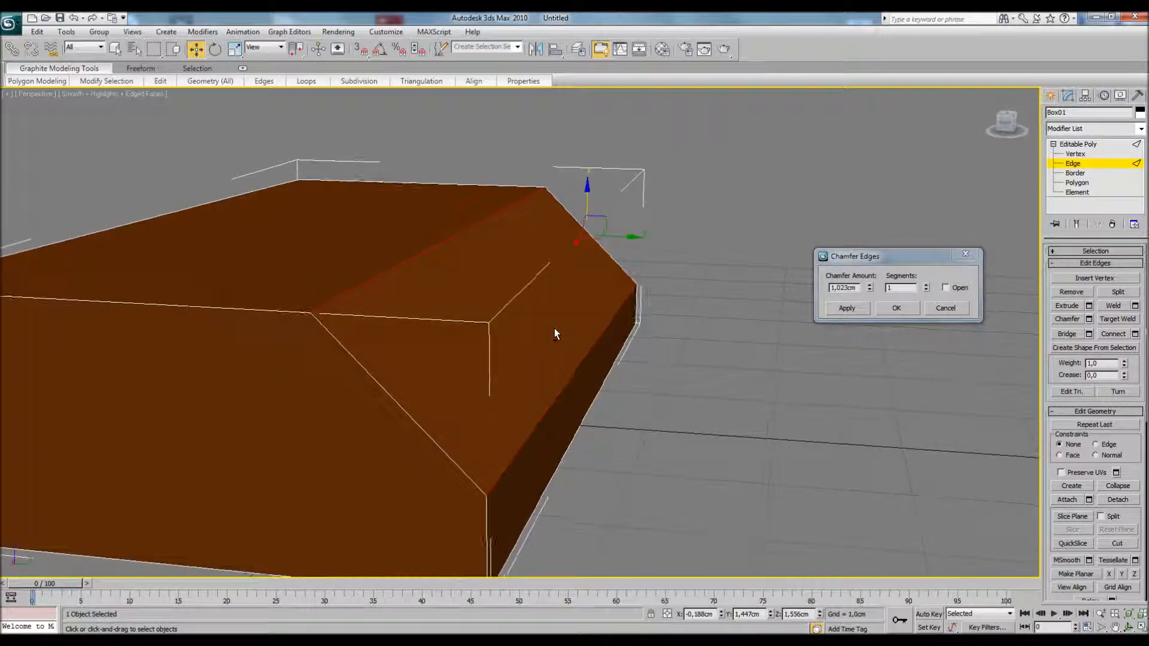
- Set the chamfer to 9 segments to round the long edge, and apply it
left_click(926, 286)
left_click(927, 286)
left_click(926, 286)
left_click(926, 286)
left_click(927, 286)
left_click(927, 285)
left_click(927, 286)
left_click(927, 285)
left_click(927, 285)
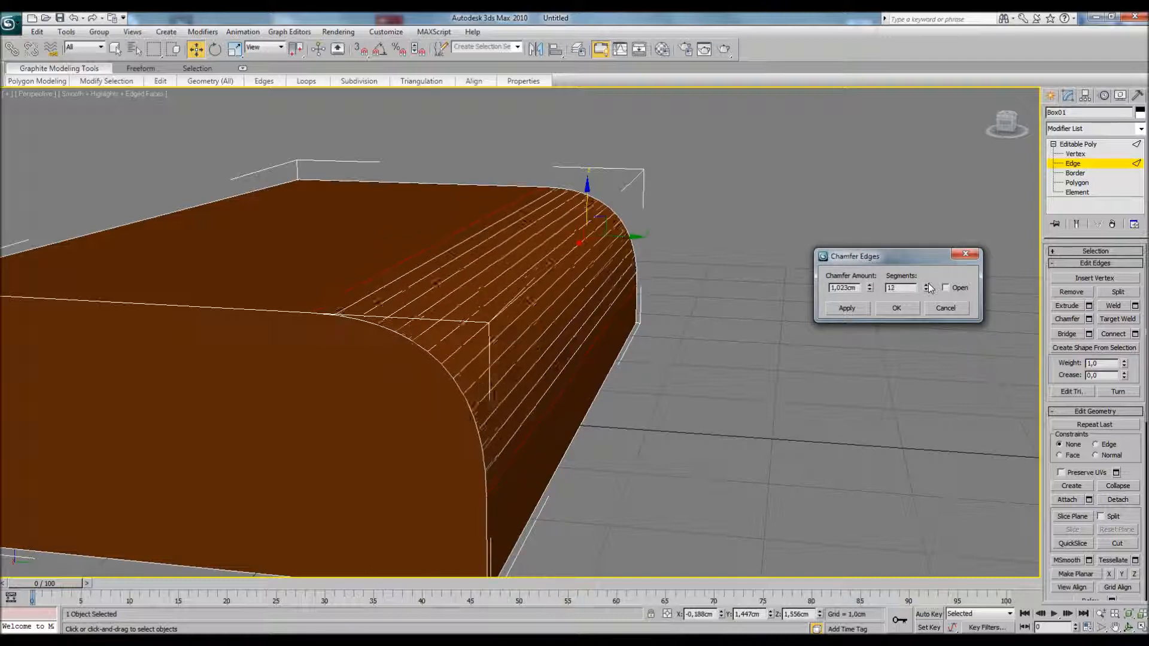
left_click(926, 286)
left_click(926, 285)
left_click(927, 285)
mouse_move(927, 285)
left_mouse_down()
mouse_move(935, 217)
mouse_move(935, 304)
left_mouse_up()
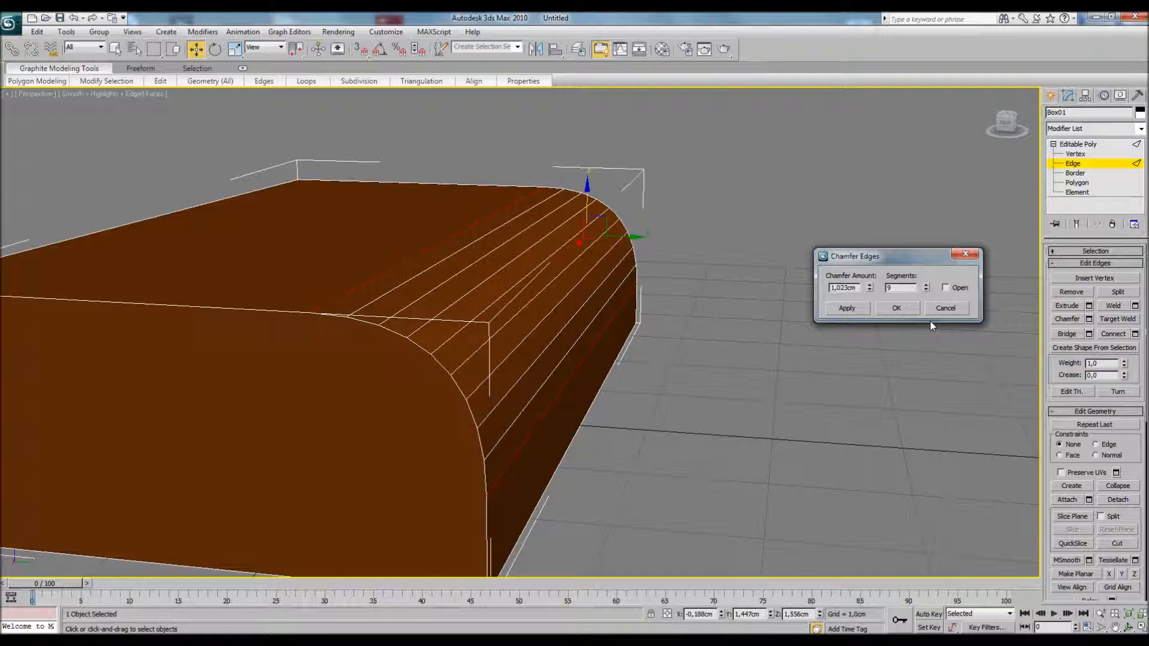
left_click(847, 308)
- Clear the edge selection and set the chamfer amount to 0.205 cm with one segment
middle_click_drag(679, 330, 479, 326, "alt")
left_click_drag(192, 129, 343, 359)
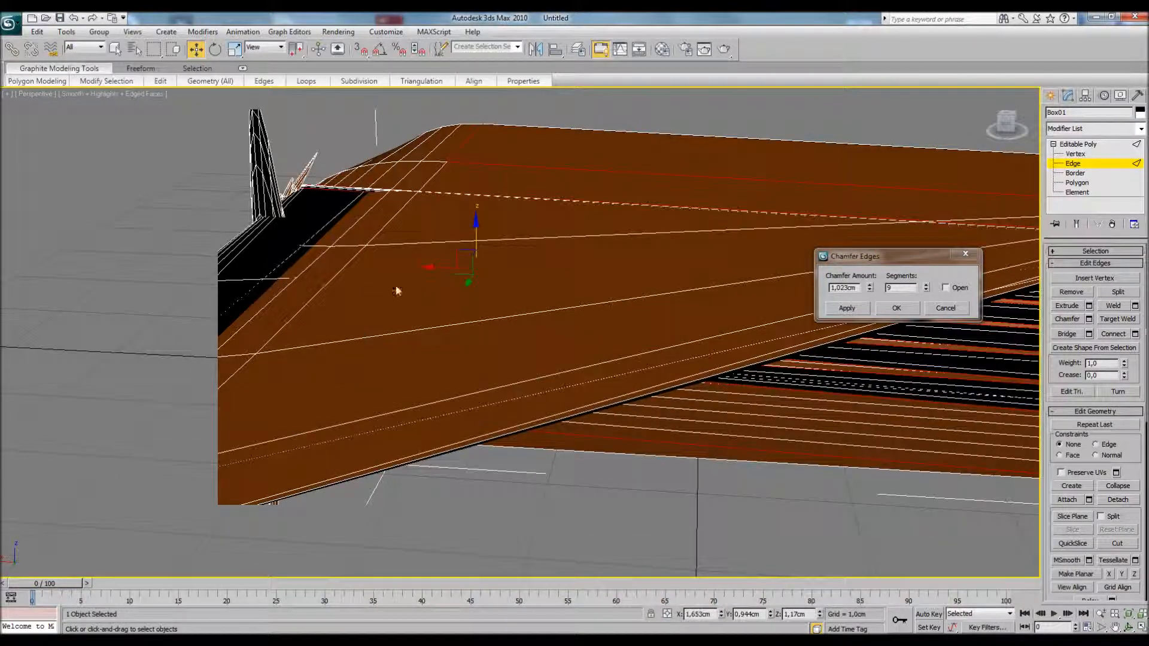
left_click(729, 480)
middle_click_drag(221, 281, 498, 311)
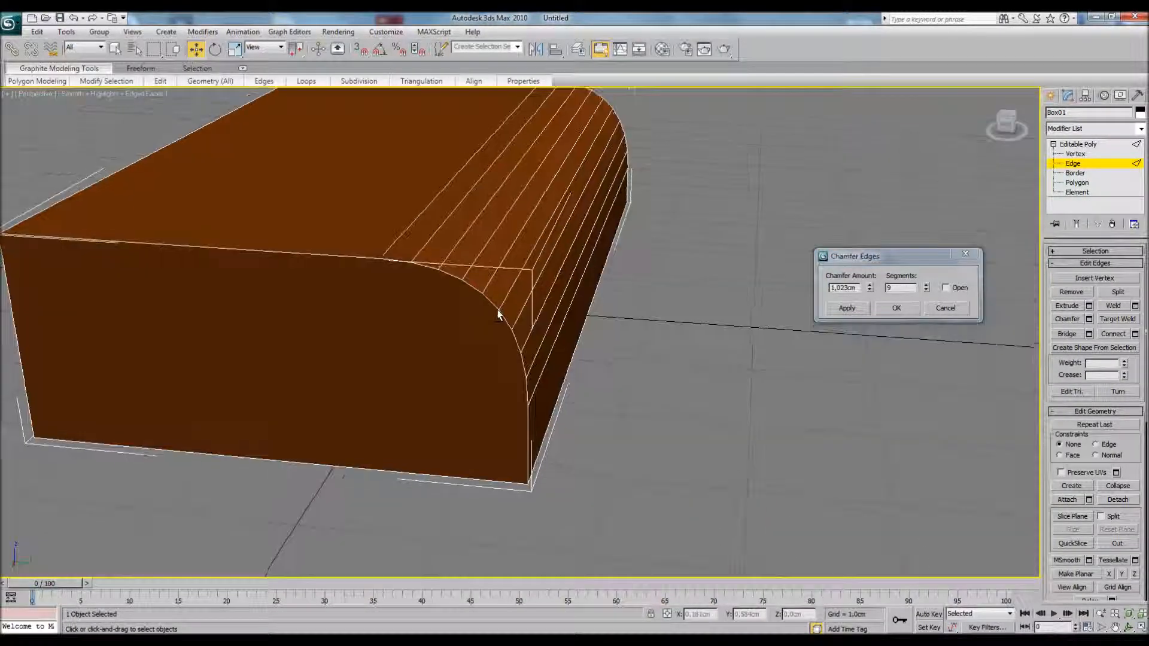
left_click_drag(870, 289, 865, 369)
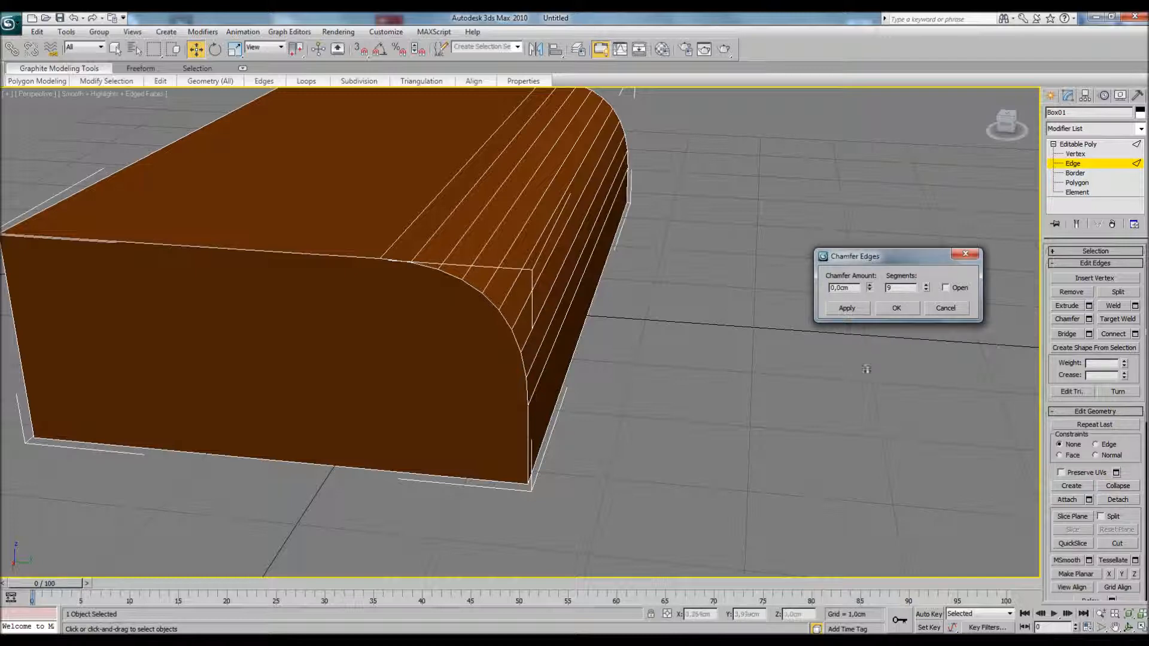
middle_click_drag(852, 364, 706, 383, "alt")
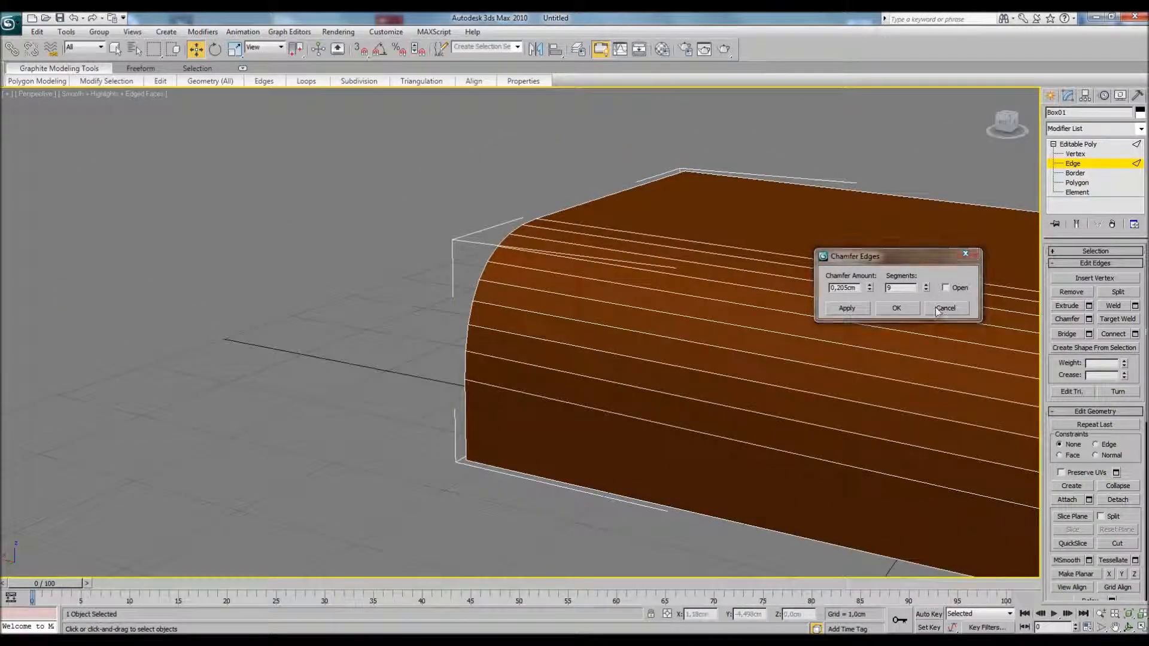
right_click(927, 289)
- Preview the single-segment chamfer on the short end's top edge, and apply it to the long top edge opposite the rounded one
left_click_drag(359, 170, 576, 398)
middle_click_drag(612, 339, 598, 343)
key("ctrl+z")
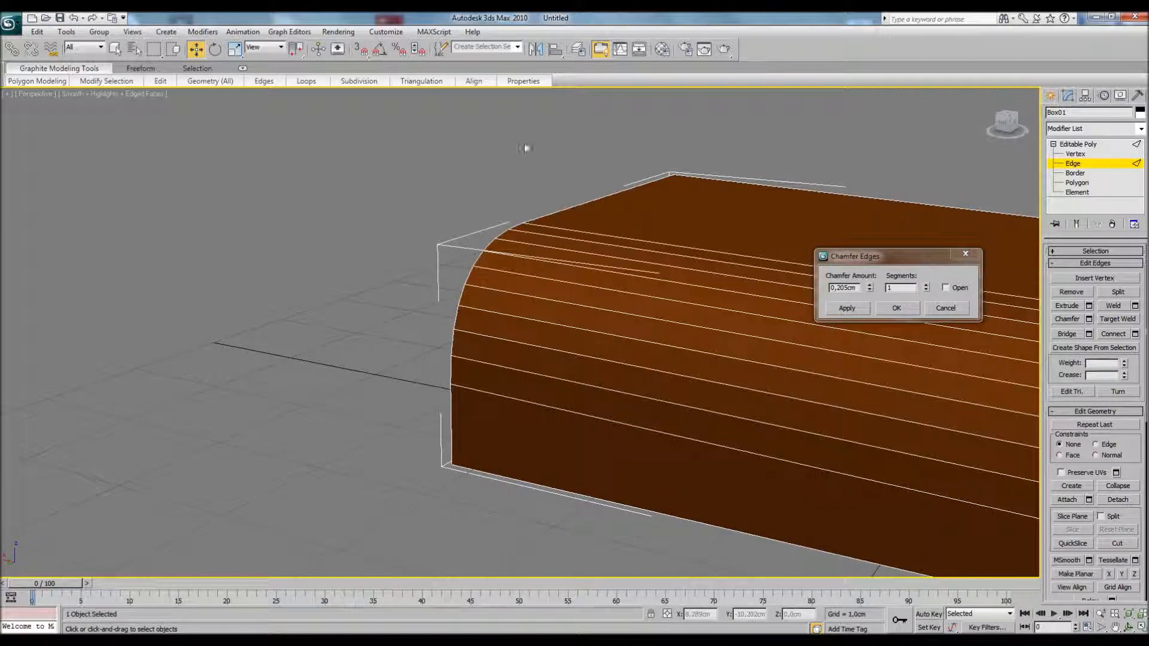
left_click_drag(566, 179, 601, 217)
middle_click_drag(521, 237, 585, 246, "alt")
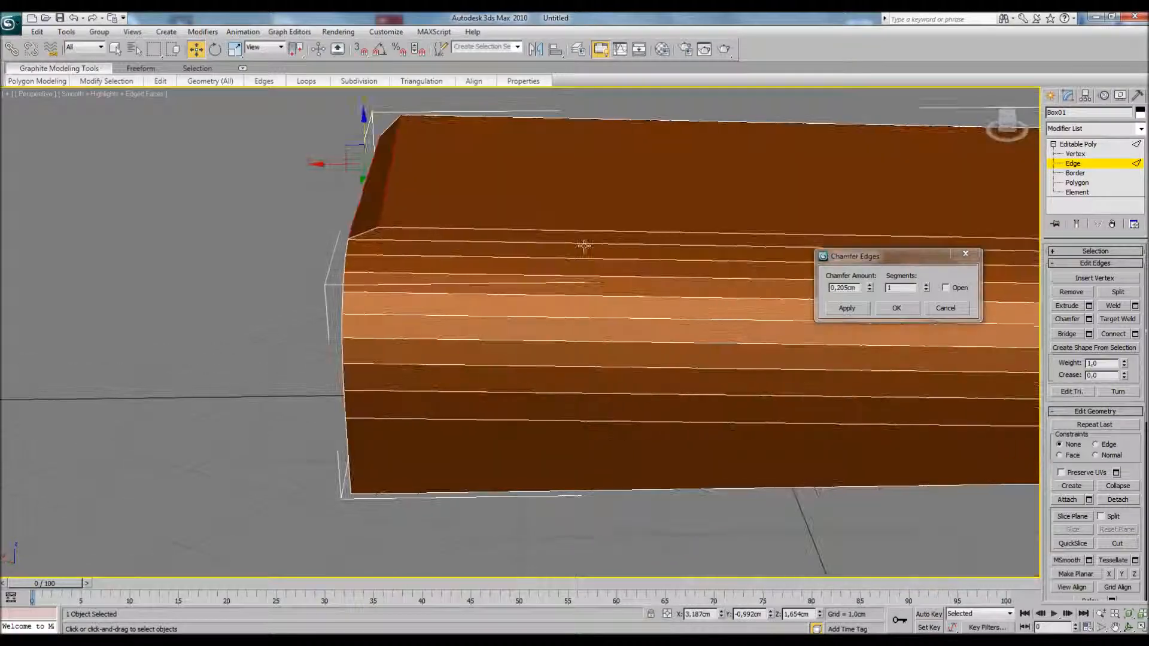
middle_click_drag(441, 220, 587, 210, "alt")
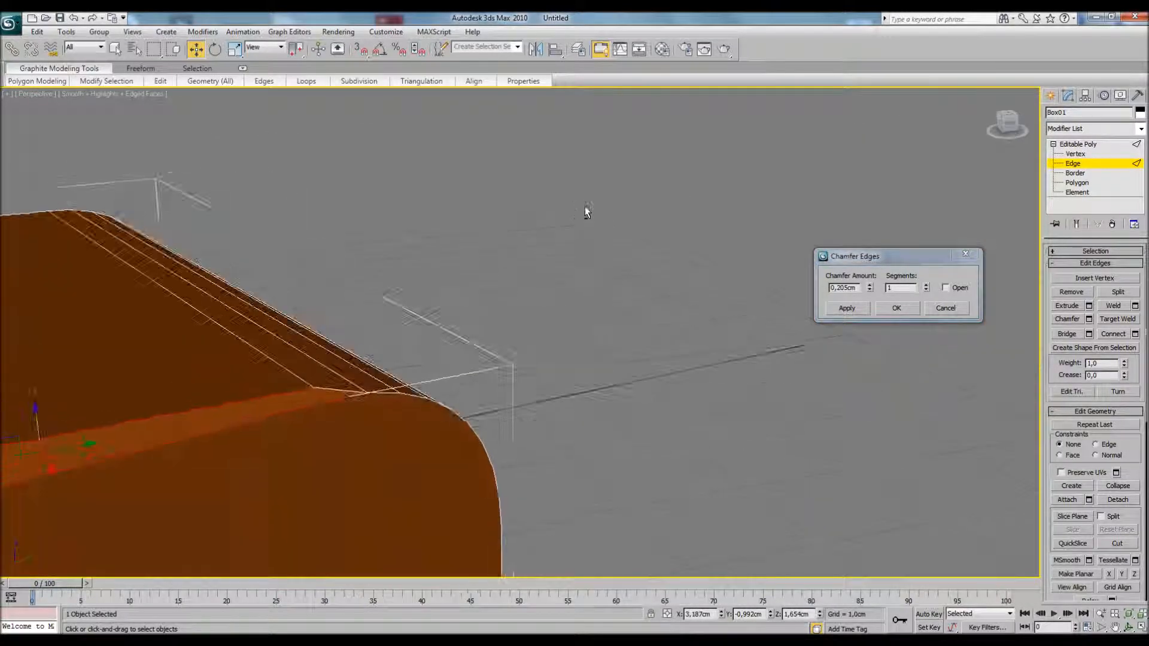
mouse_move(547, 301)
middle_mouse_down("alt")
mouse_move(598, 249)
mouse_move(413, 281)
mouse_move(562, 288)
middle_mouse_up("alt")
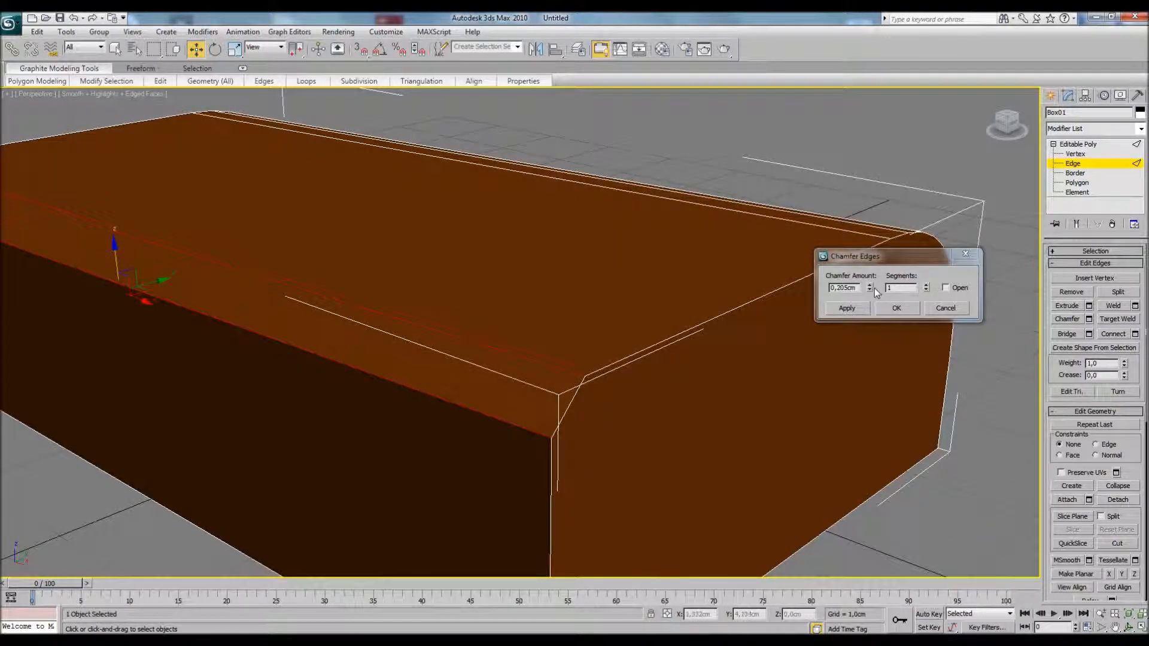
left_click_drag(870, 287, 865, 198)
left_click(901, 309)
middle_click_drag(960, 435, 703, 292, "alt")
scroll(702, 286, "down", 5)
middle_click_drag(625, 304, 762, 293)
scroll(538, 279, "up", 6)
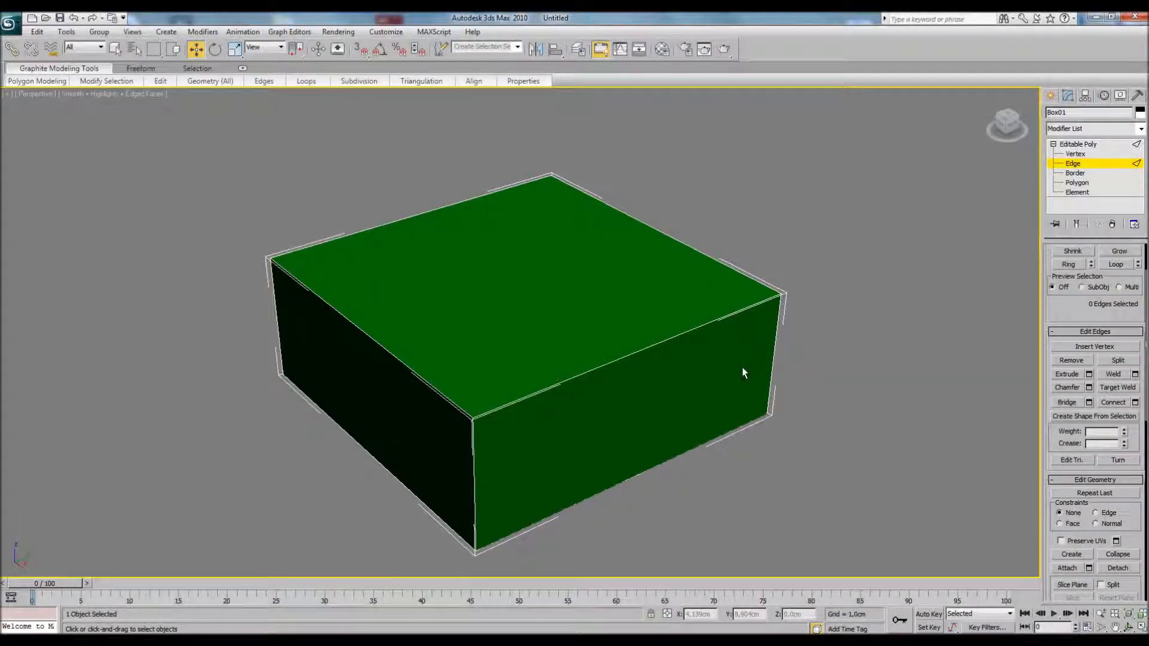
middle_click_drag(742, 368, 480, 312, "alt")
middle_click_drag(457, 224, 513, 419, "alt")
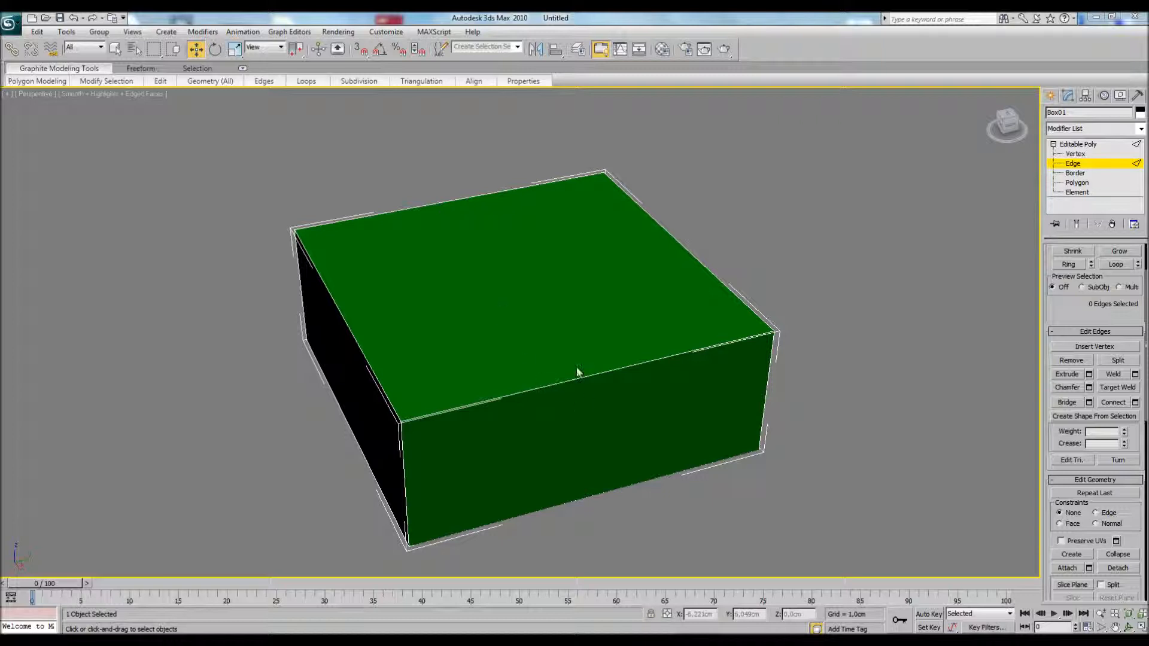
left_click_drag(593, 375, 494, 207)
left_click_drag(409, 209, 513, 393)
left_click_drag(551, 190, 610, 282)
mouse_move(514, 396)
left_mouse_down()
mouse_move(518, 483)
mouse_move(430, 371)
mouse_move(392, 281)
left_mouse_up()
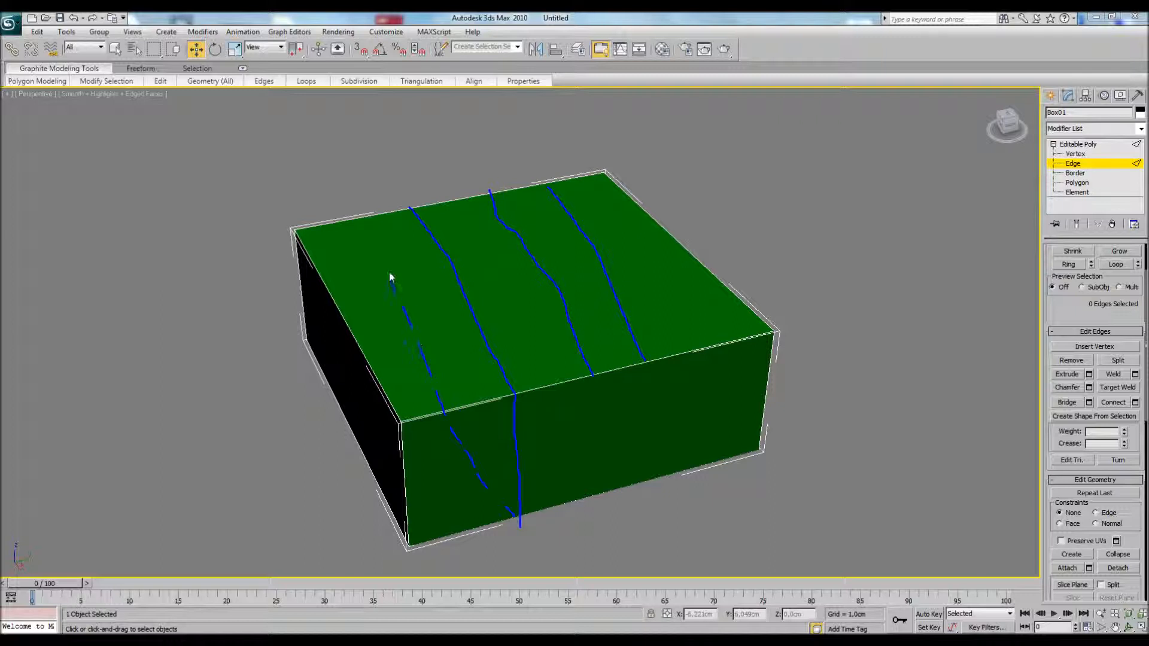
mouse_move(398, 228)
left_mouse_down()
mouse_move(410, 209)
mouse_move(506, 389)
left_mouse_up()
key("Escape")
- Select two opposite edges of the green box's top face
mouse_move(621, 363)
middle_mouse_down()
mouse_move(593, 362)
mouse_move(607, 361)
middle_mouse_up()
middle_click_drag(834, 351, 541, 342, "alt")
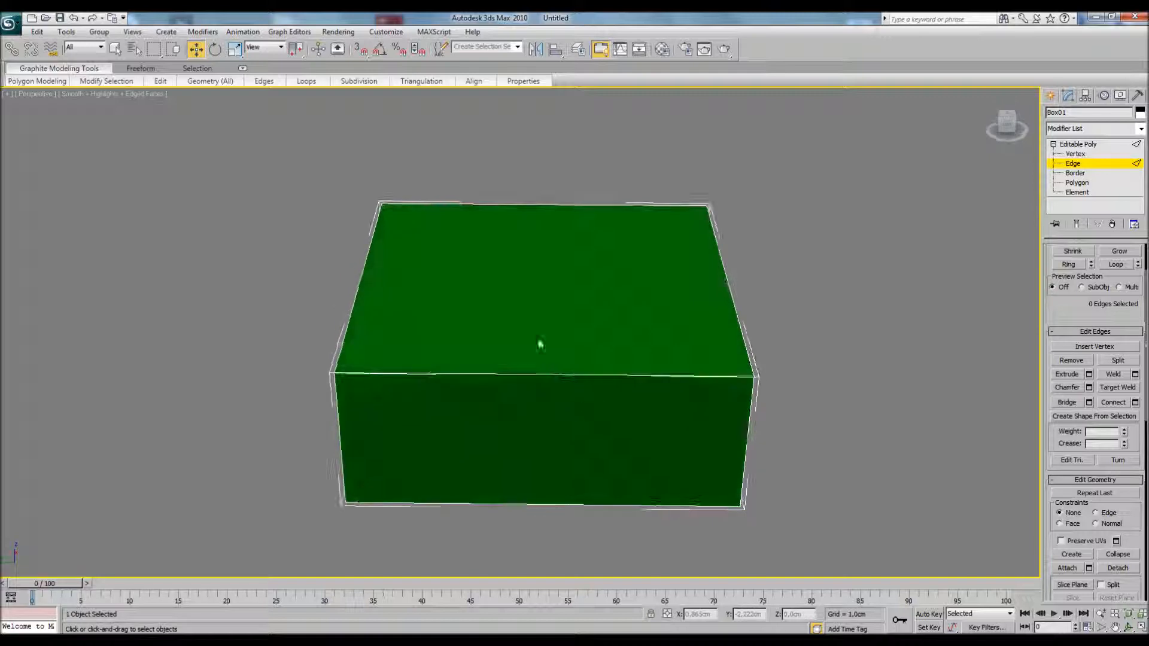
left_click(548, 205)
left_click(562, 374, "ctrl")
middle_click_drag(562, 374, 462, 253, "alt")
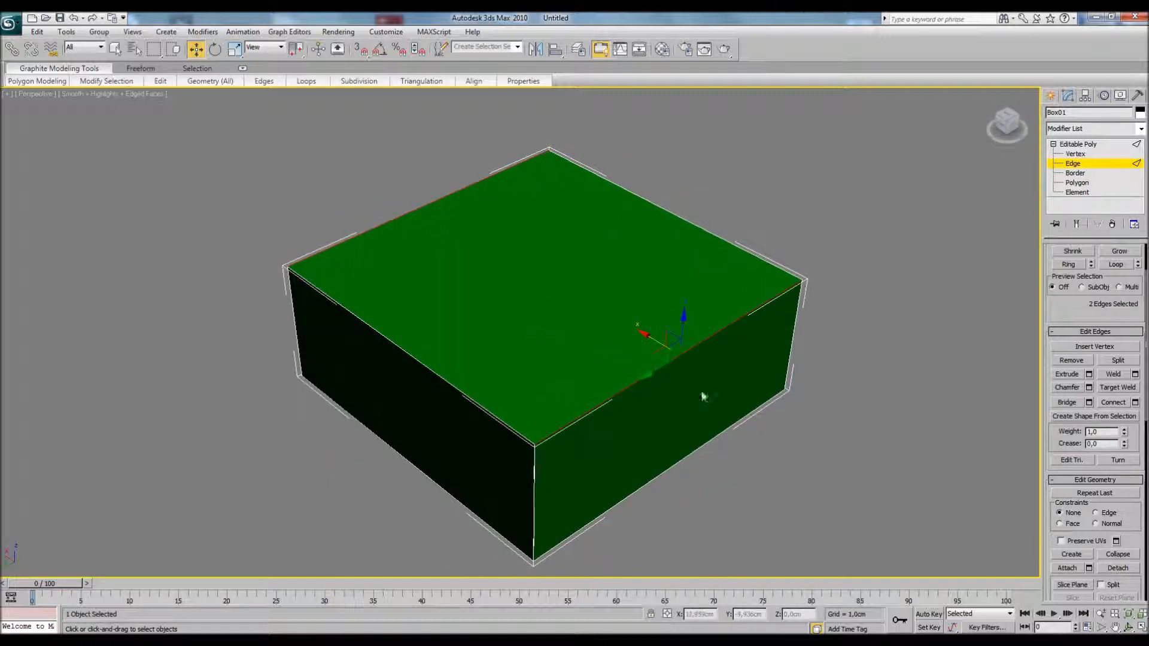
middle_click_drag(607, 318, 592, 320, "alt")
scroll(629, 386, "up", 2)
scroll(630, 386, "down", 2)
middle_click_drag(559, 363, 587, 368, "alt")
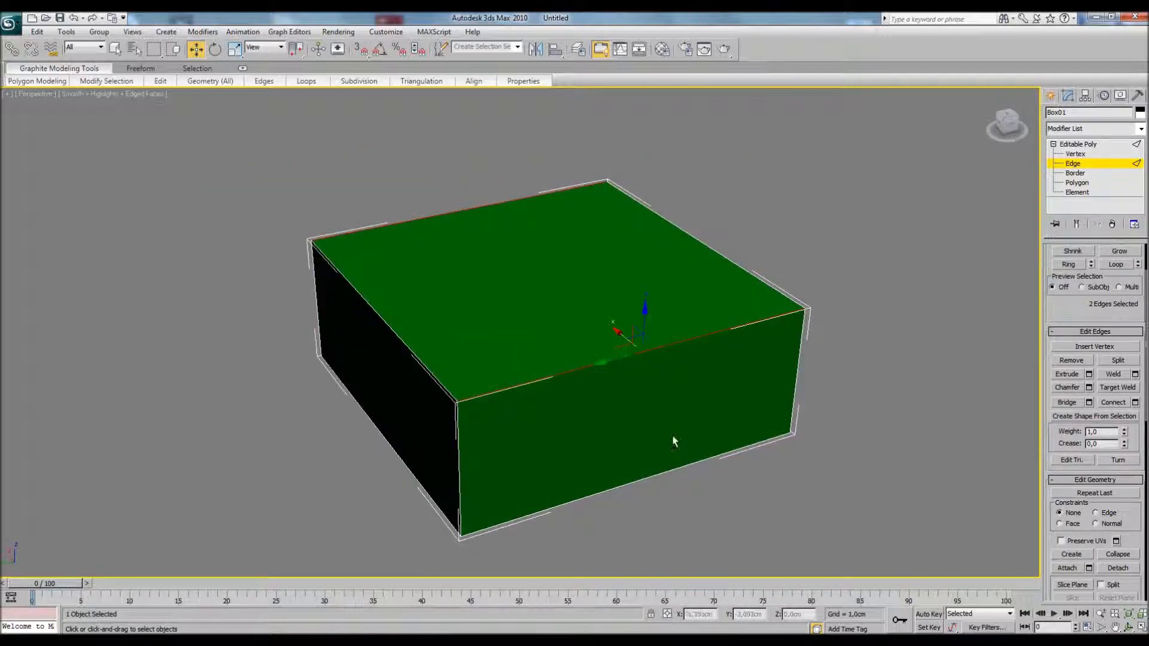
- Open the Connect settings for the two selected edges and preview one connecting segment across the top face
left_click(1135, 402)
left_click_drag(866, 260, 871, 261)
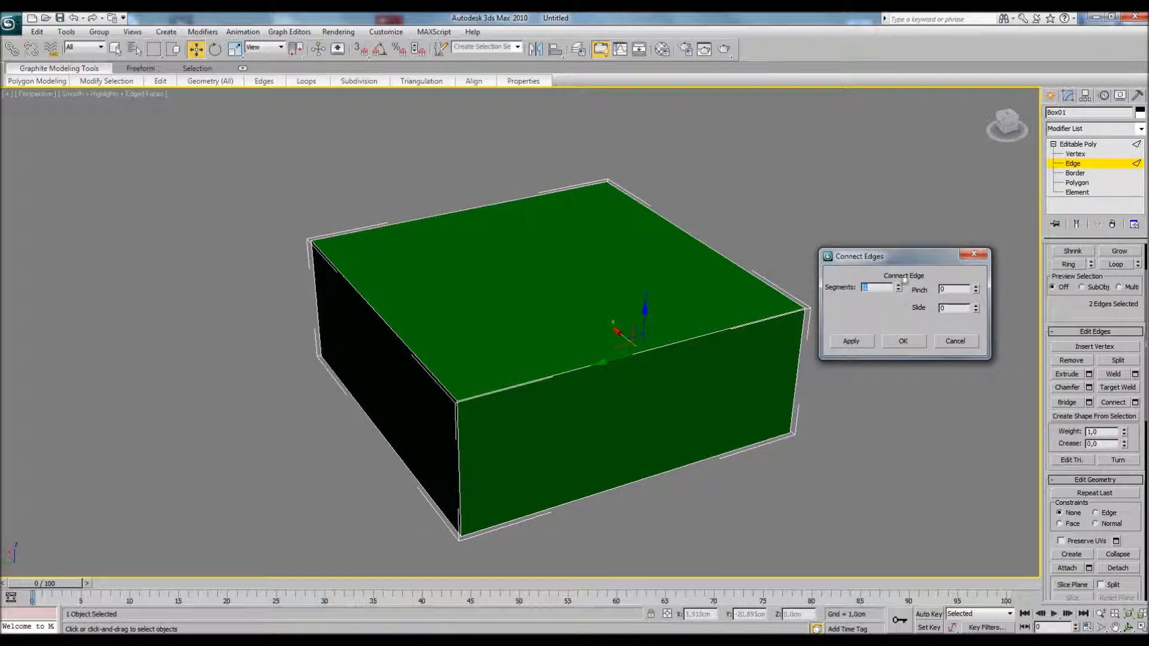
left_click(899, 285)
middle_click_drag(677, 328, 508, 236, "alt")
left_click_drag(476, 218, 521, 361)
middle_click_drag(522, 361, 635, 299, "alt")
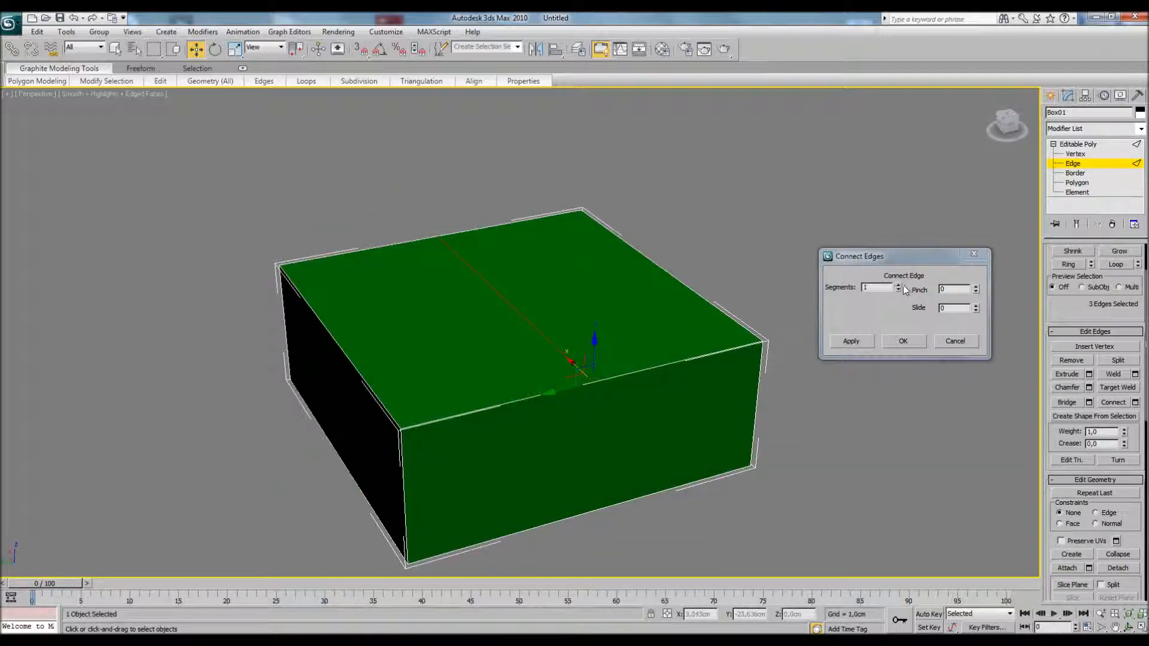
left_click(900, 291)
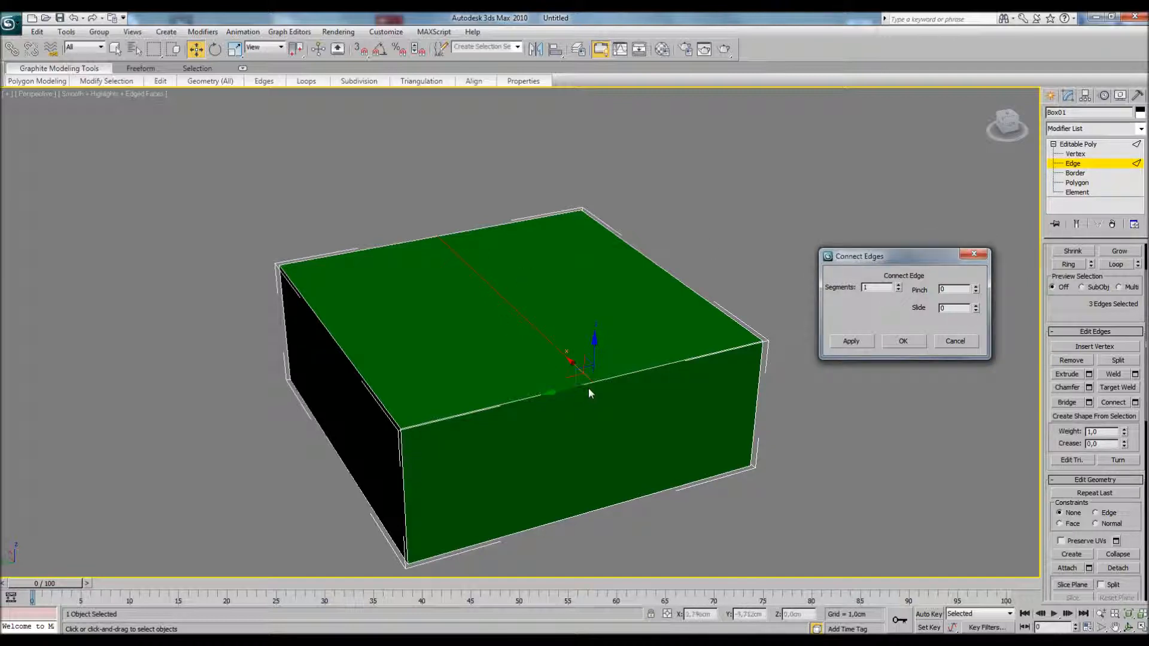
- Try different numbers of connecting segments between the two opposite top edges
left_click(897, 286)
left_click(898, 286)
left_click(898, 286)
left_click(899, 286)
left_click(898, 286)
mouse_move(900, 291)
left_mouse_down()
mouse_move(899, 239)
mouse_move(911, 294)
left_mouse_up()
- Try different Pinch and Slide values for the connecting segments, and cancel the edge connection
left_click_drag(977, 292, 979, 176)
left_click_drag(979, 268, 975, 397)
left_click_drag(972, 339, 965, 316)
mouse_move(966, 277)
left_mouse_down()
mouse_move(975, 253)
mouse_move(980, 426)
mouse_move(967, 279)
left_mouse_up()
left_click_drag(974, 311, 986, 470)
left_click_drag(969, 285, 957, 357)
left_click(956, 341)
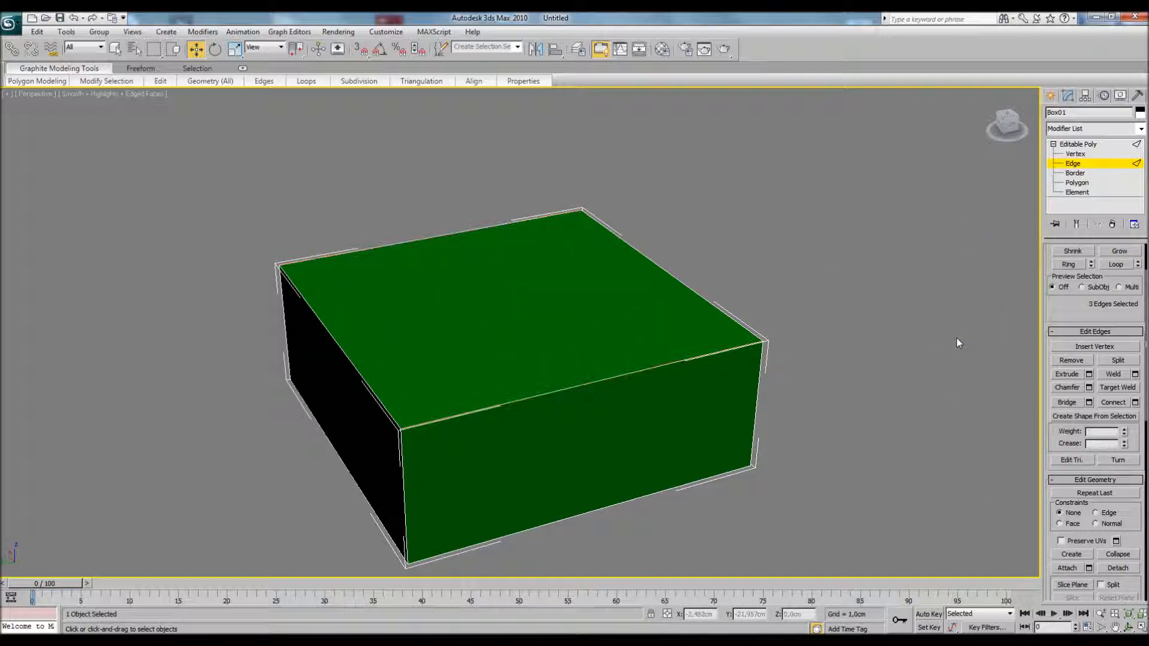
middle_click_drag(856, 347, 802, 340, "alt")
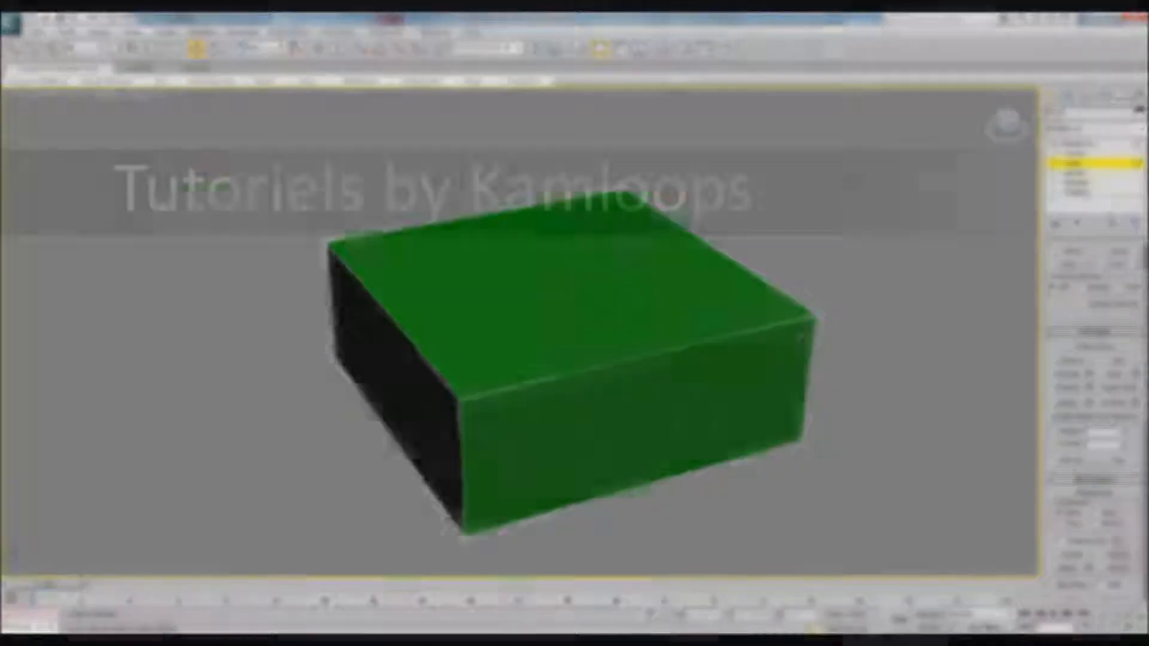